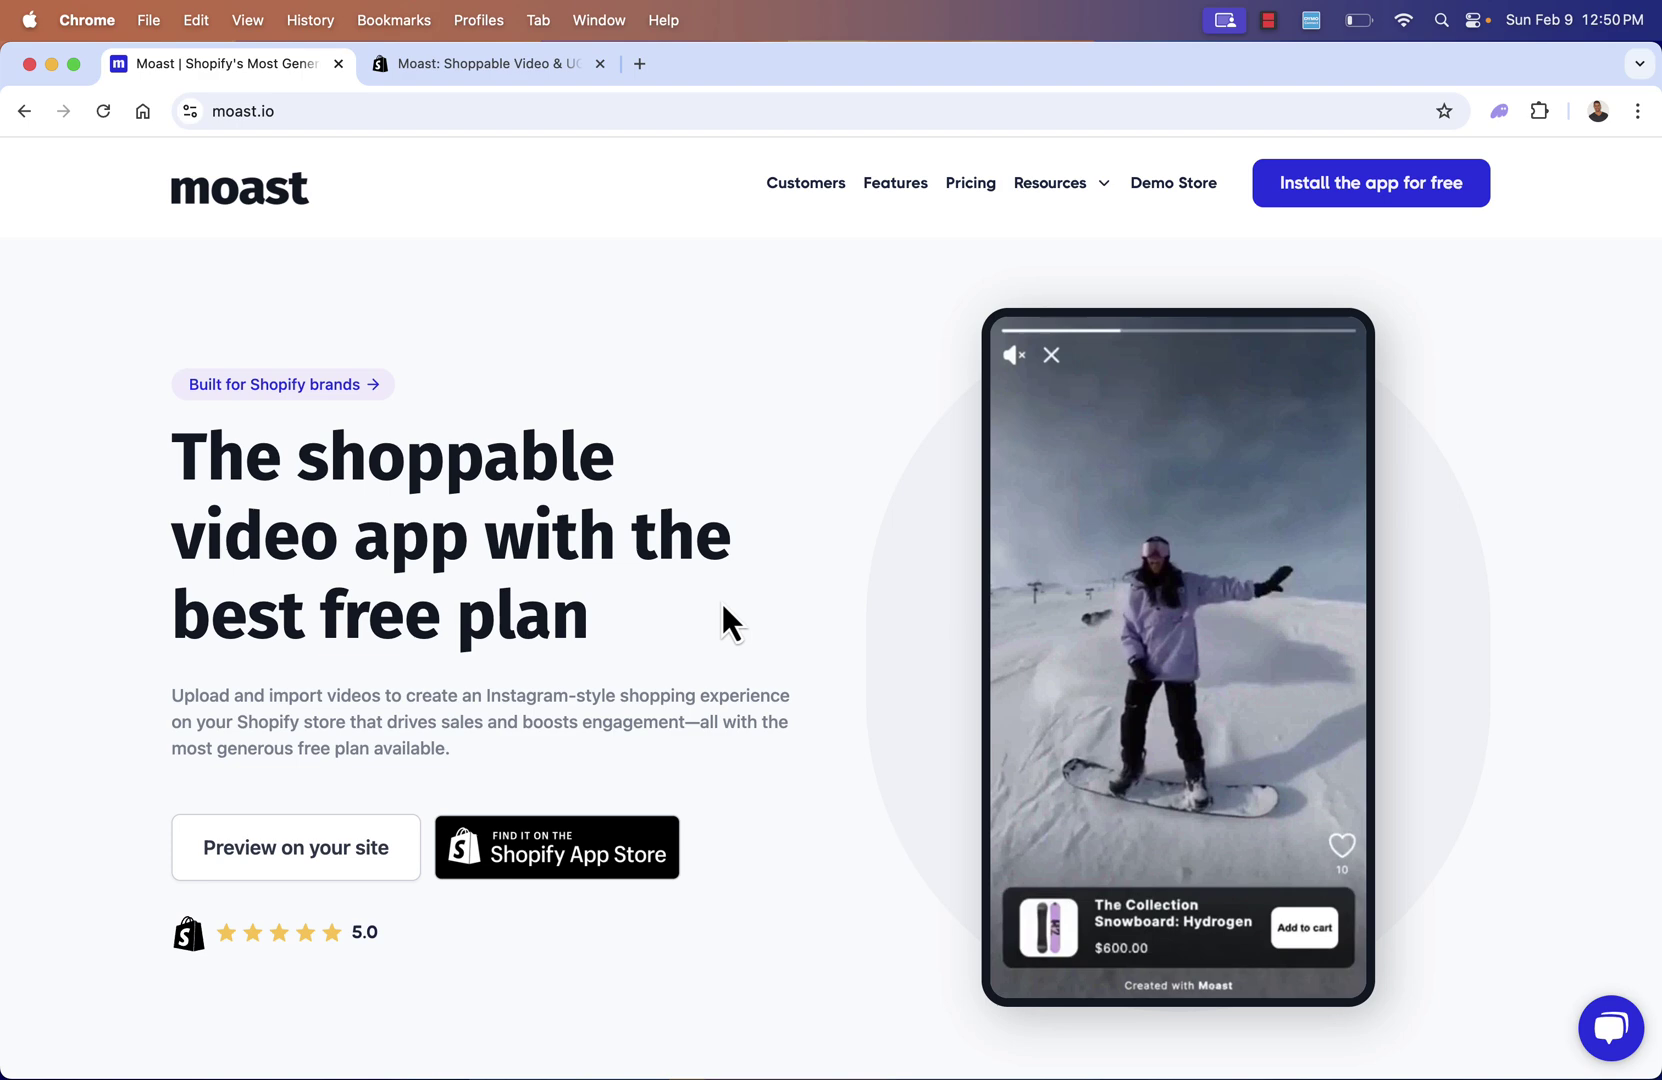
scroll(721, 605, "down", 1)
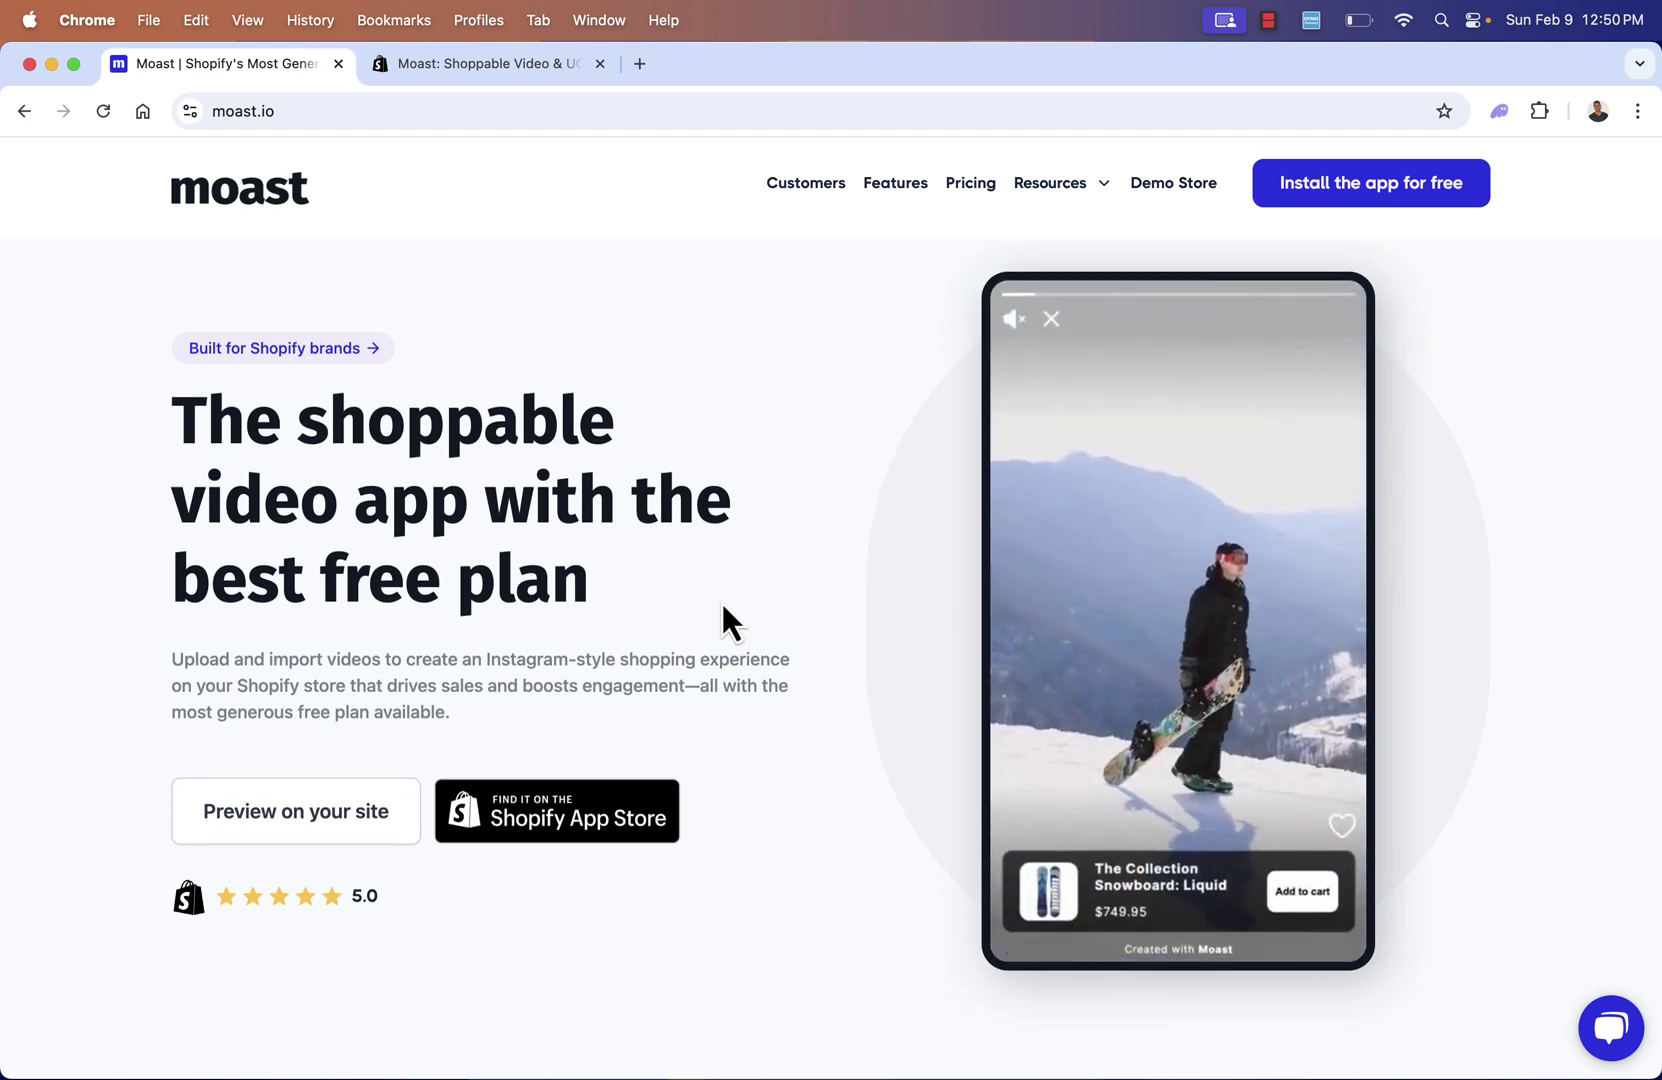
scroll(721, 610, "down", 4)
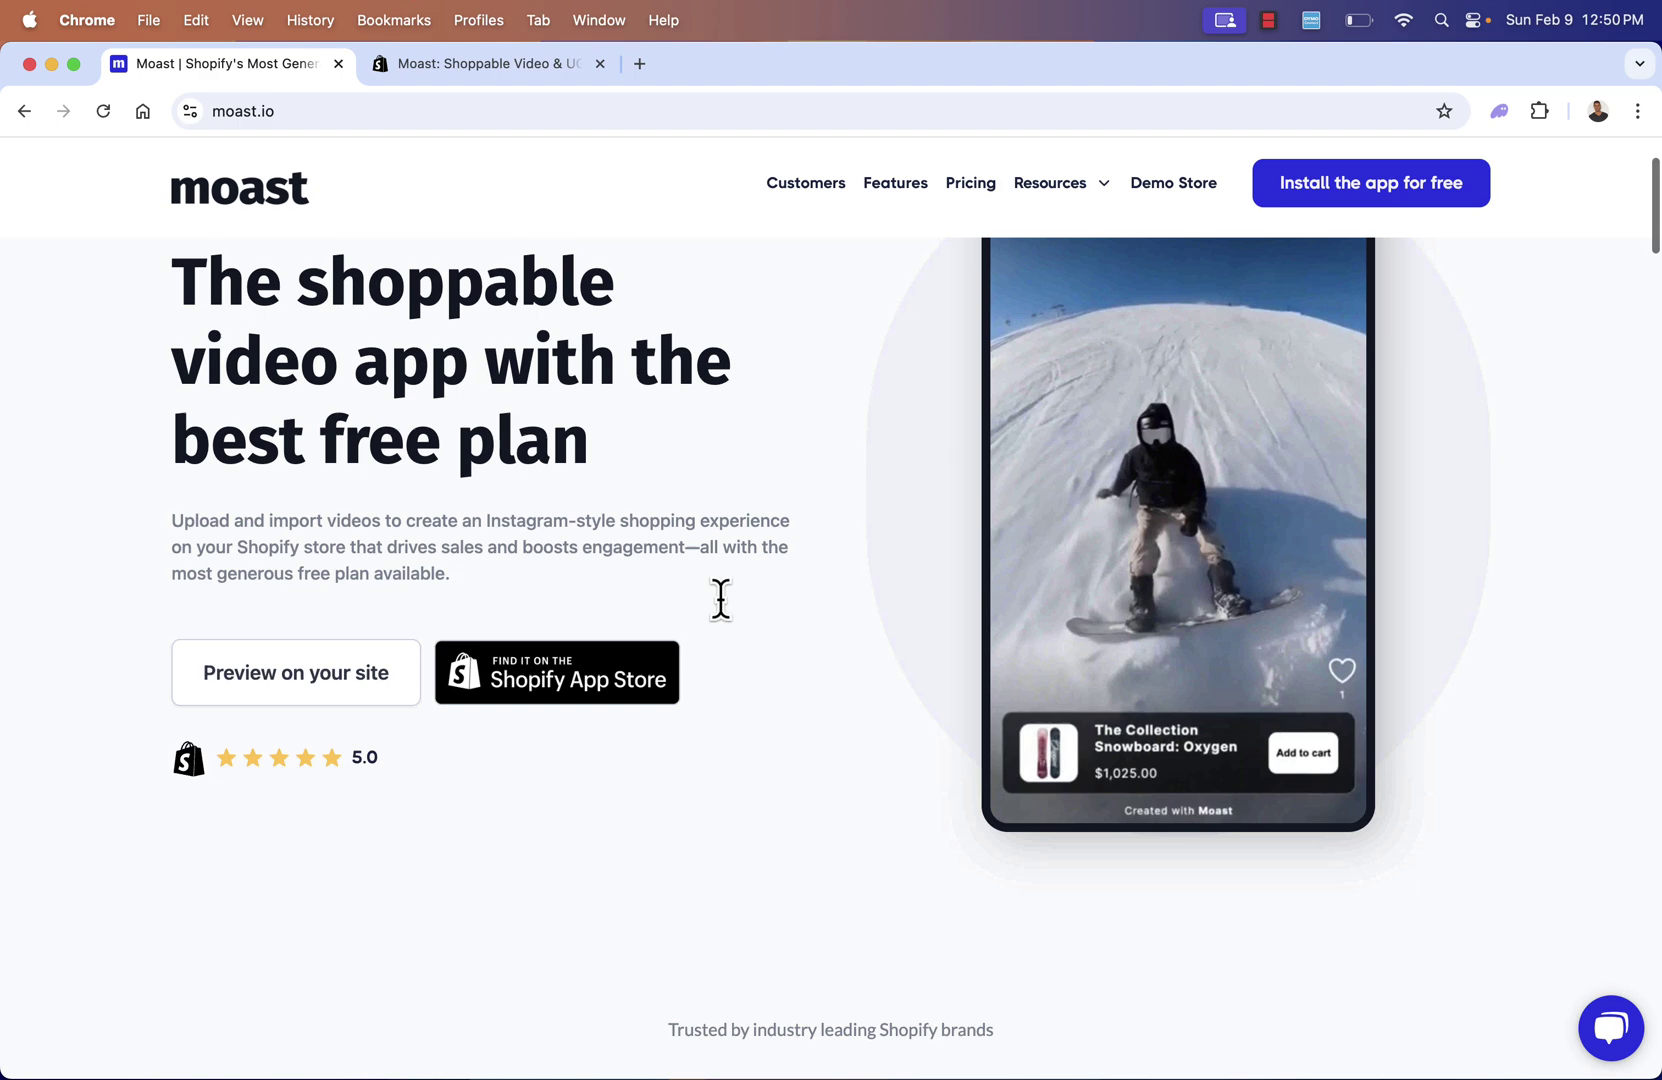
scroll(721, 600, "down", 4)
scroll(722, 606, "down", 3)
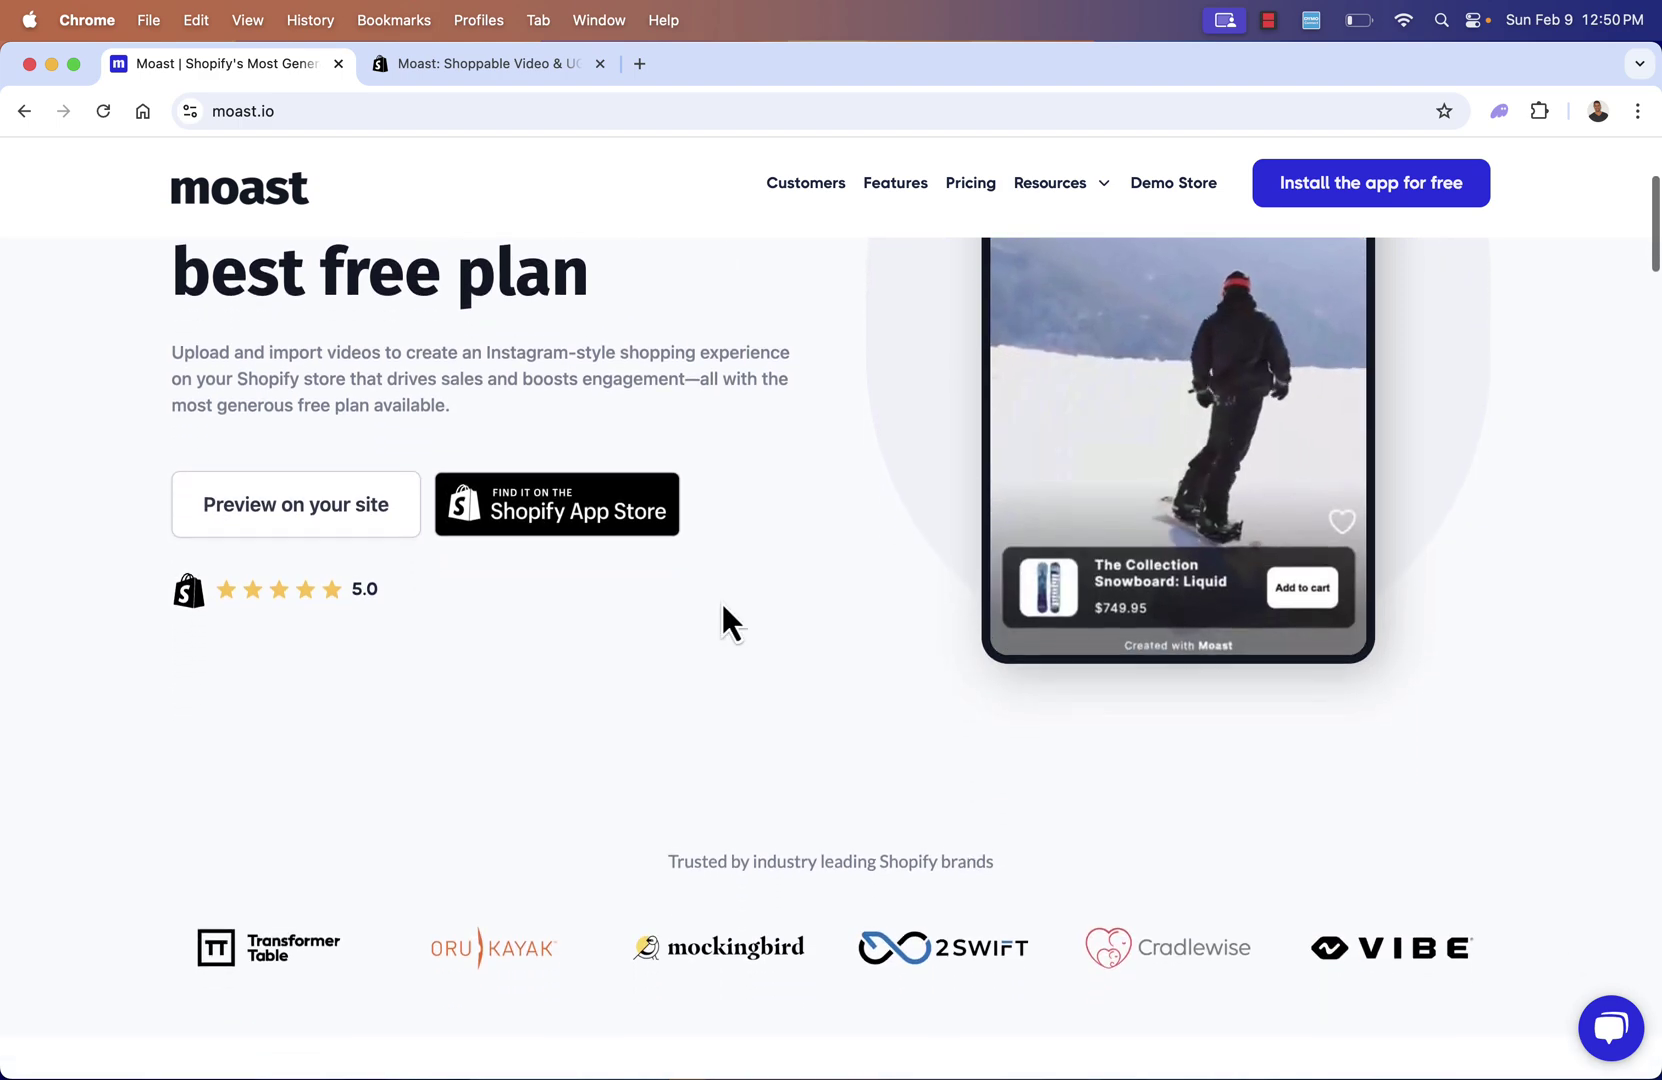
scroll(721, 600, "down", 8)
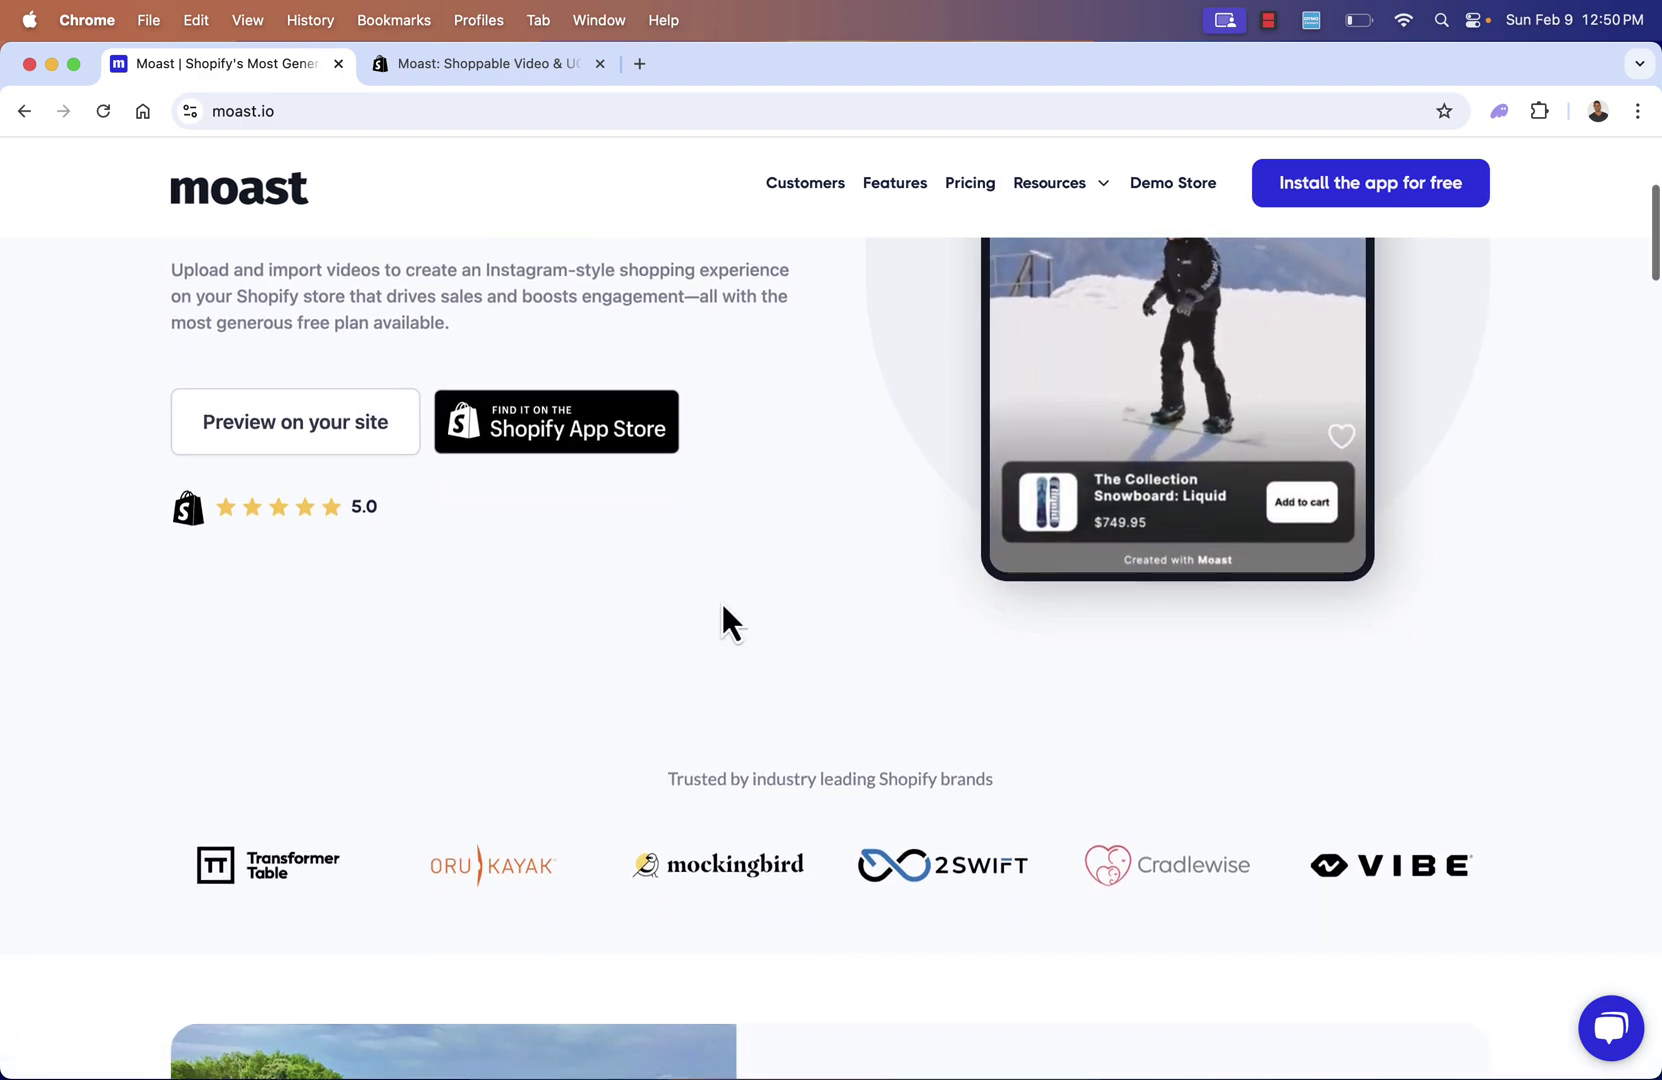
scroll(722, 602, "down", 6)
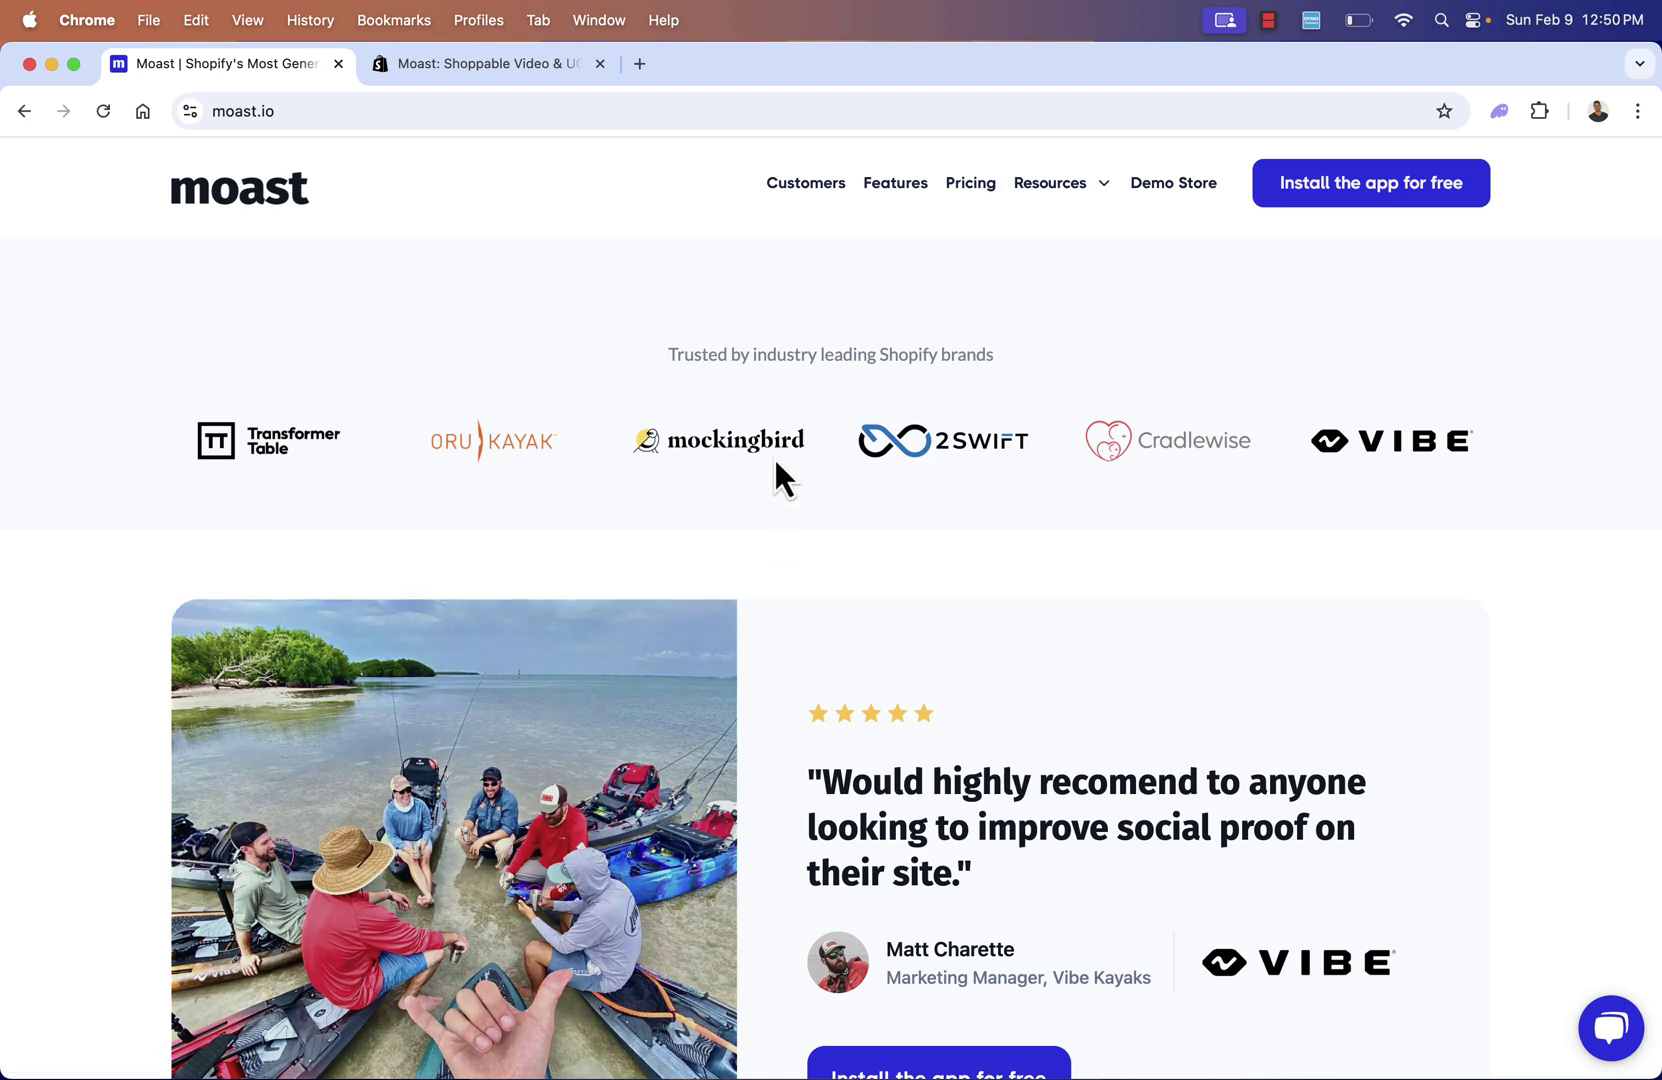
scroll(776, 472, "down", 3)
scroll(776, 465, "down", 5)
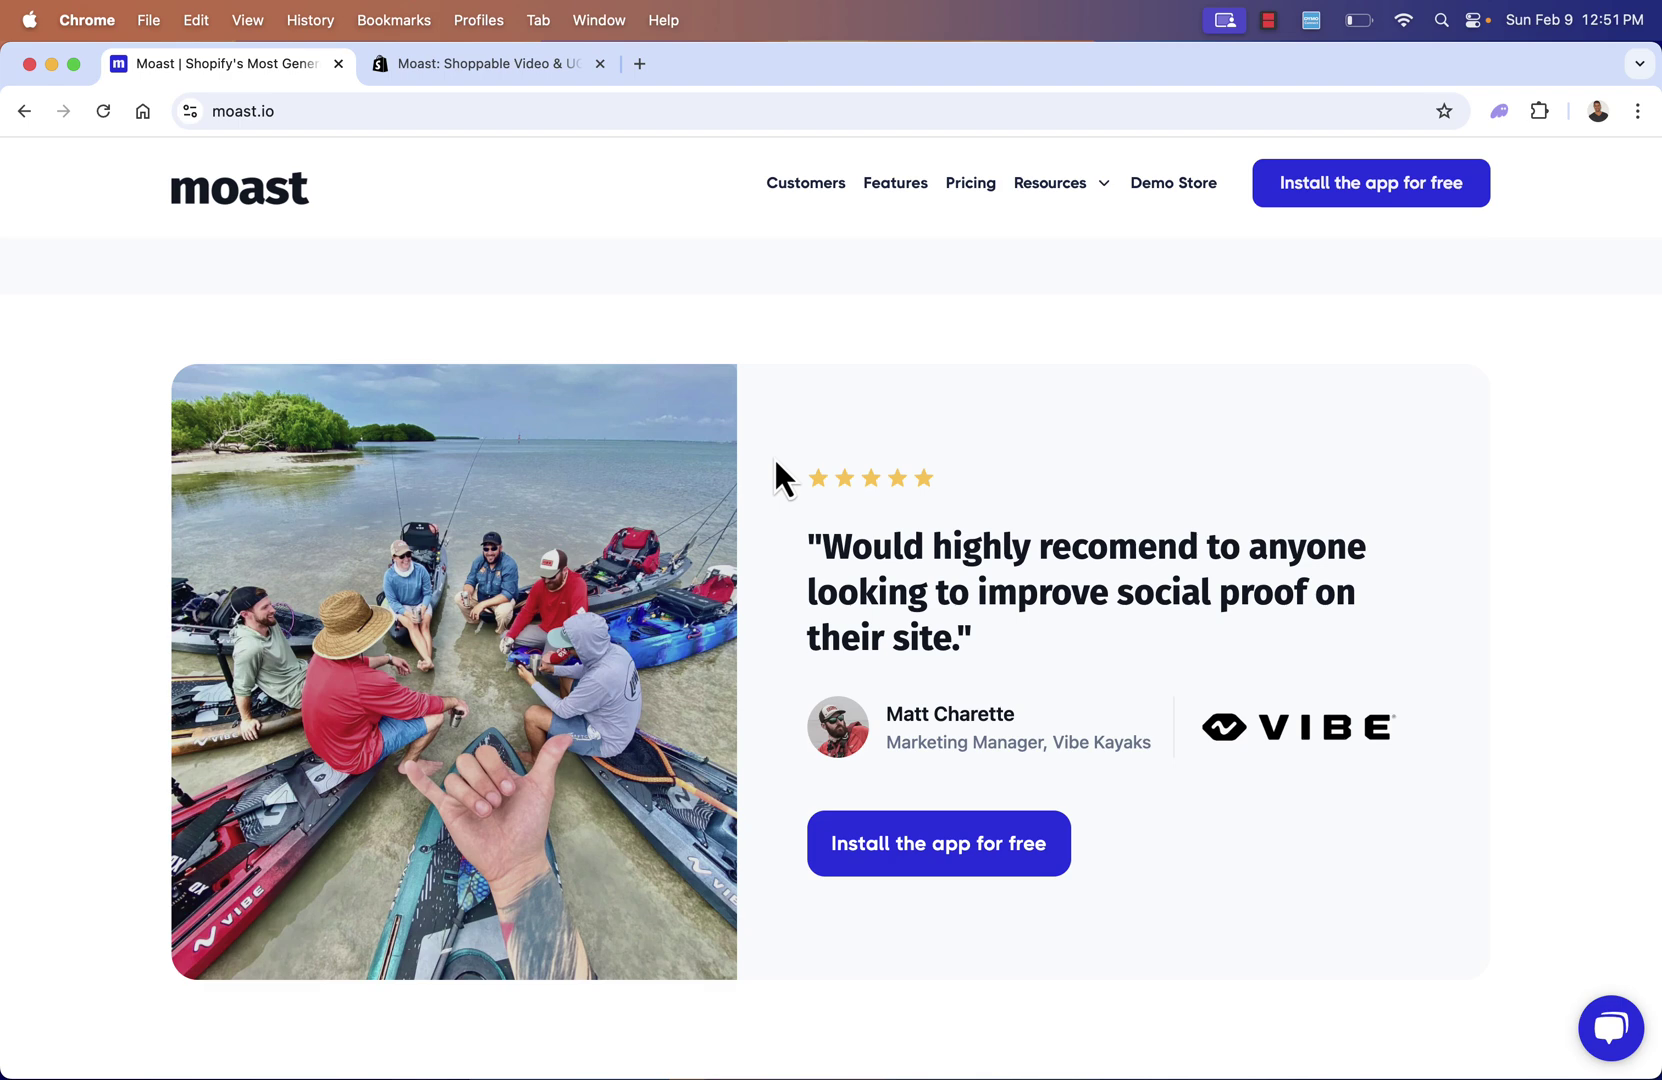
scroll(795, 480, "down", 15)
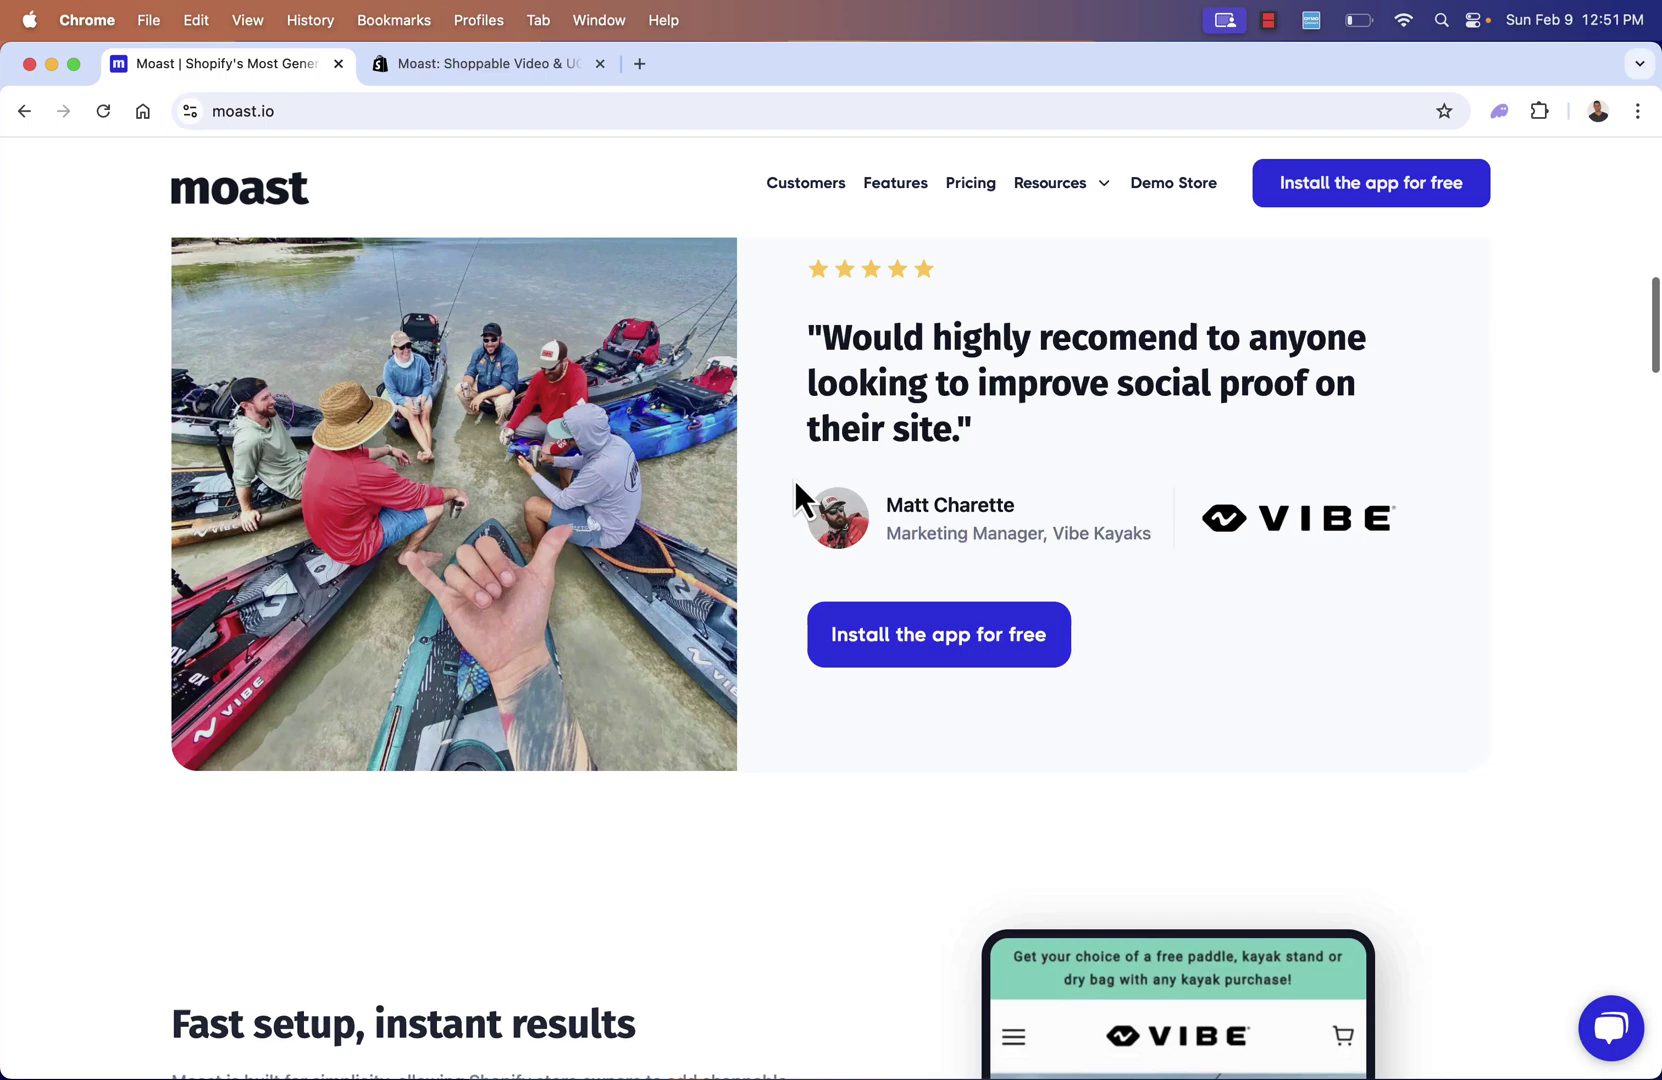
scroll(795, 483, "down", 3)
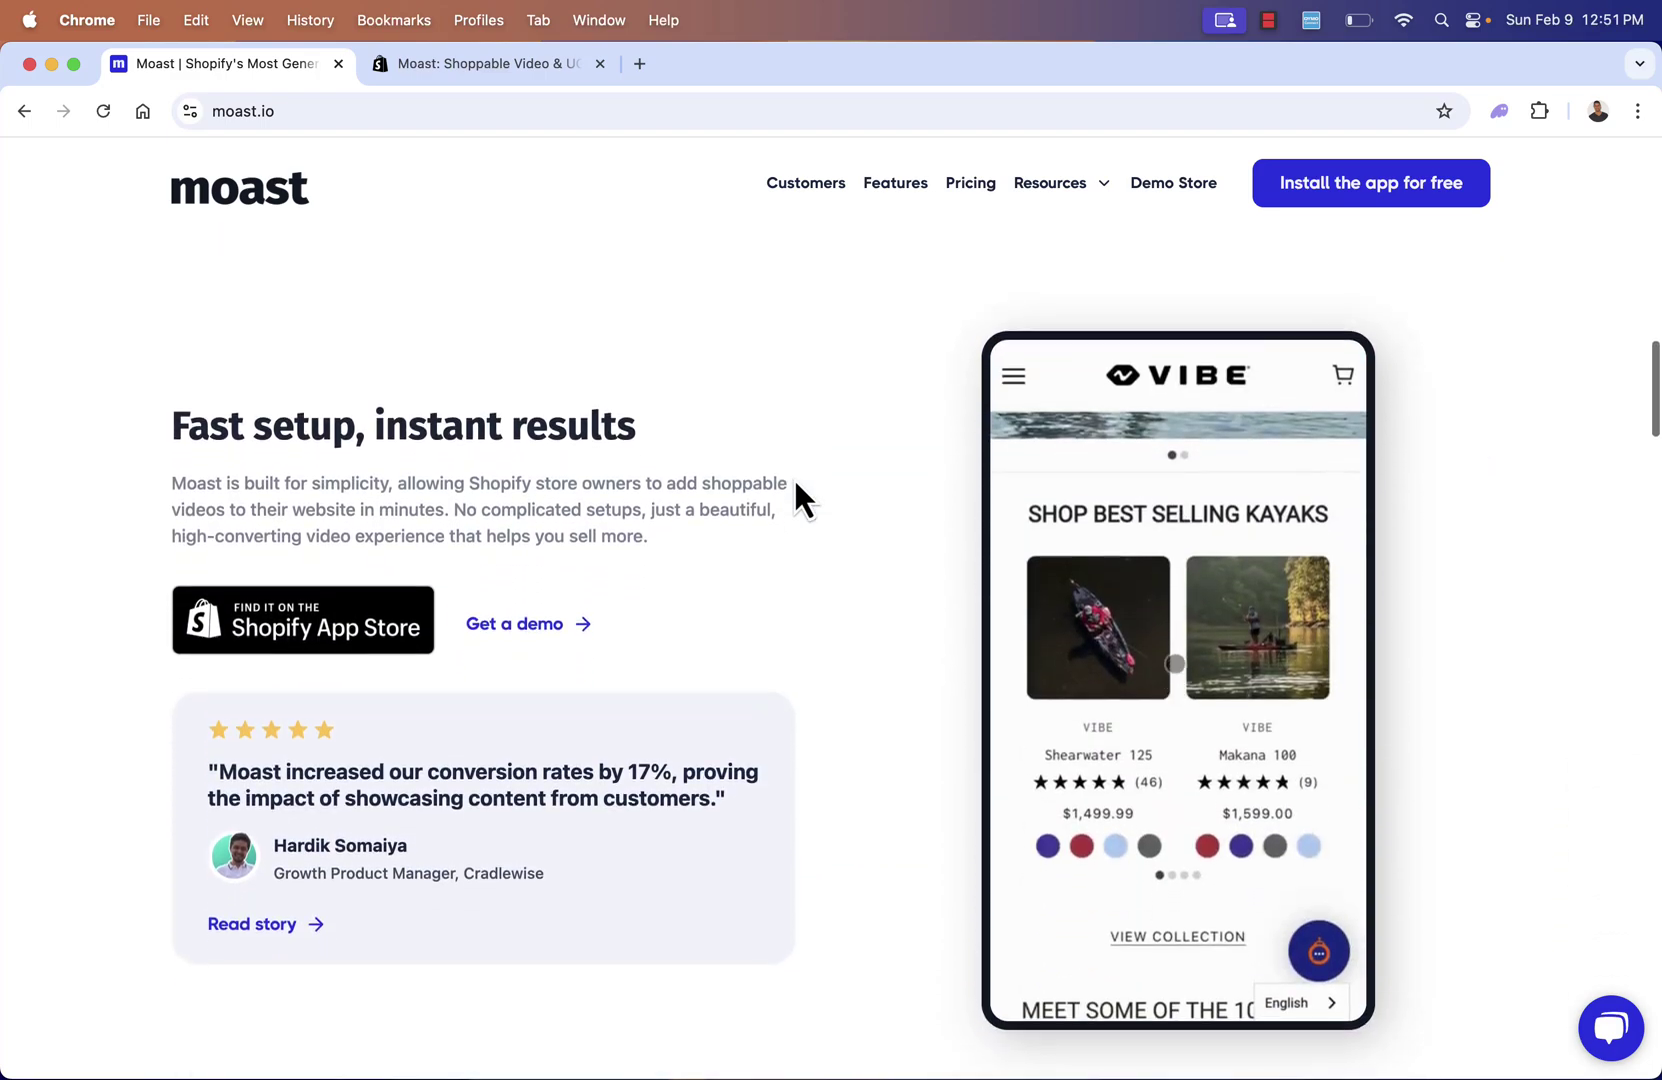
scroll(795, 480, "down", 10)
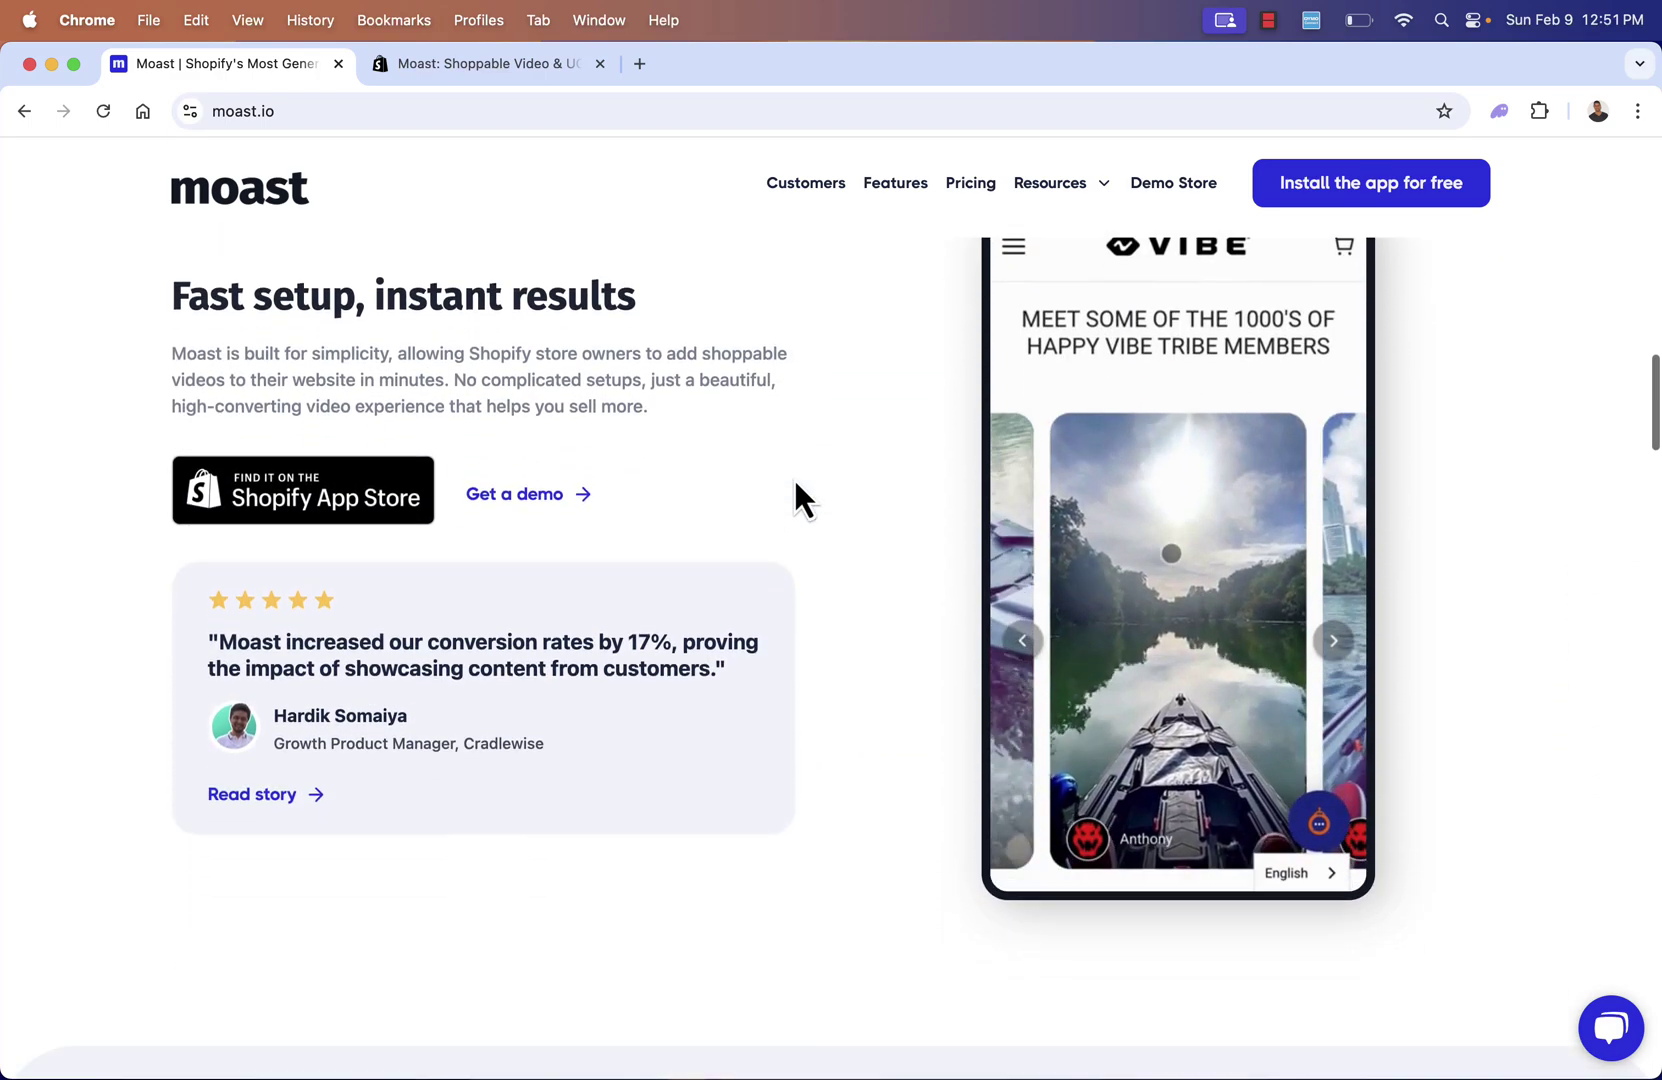
scroll(795, 480, "down", 12)
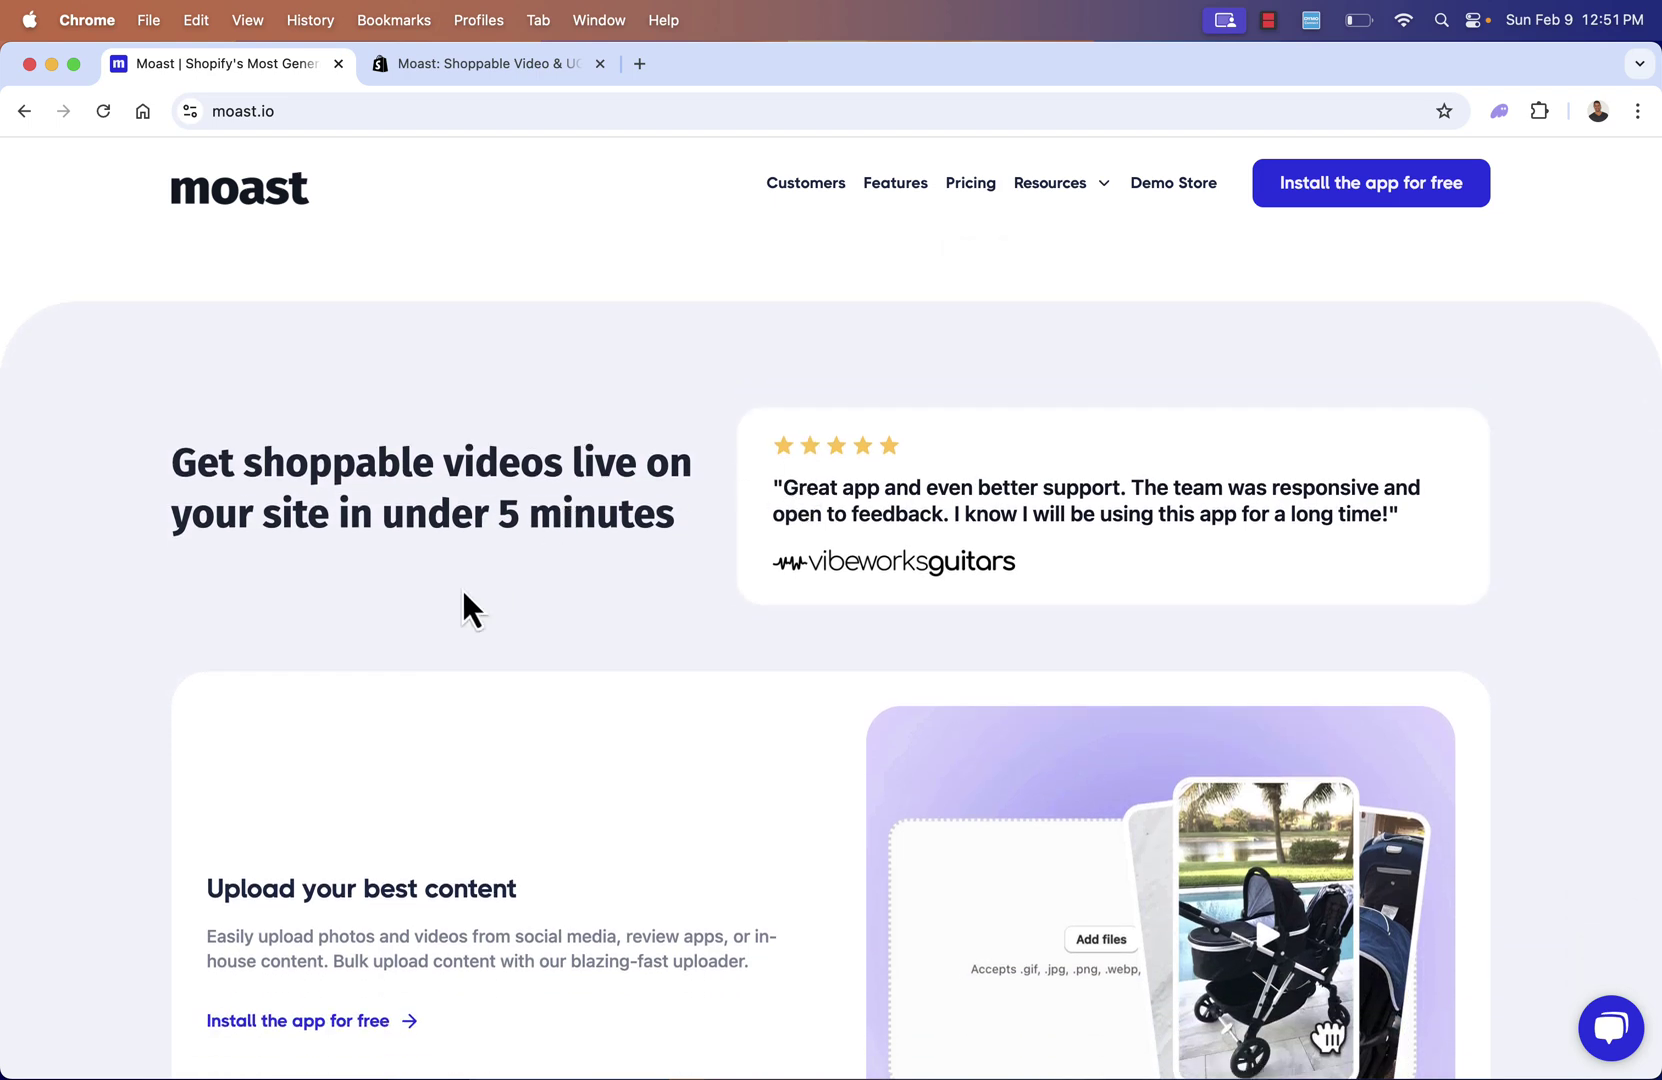
scroll(464, 592, "down", 9)
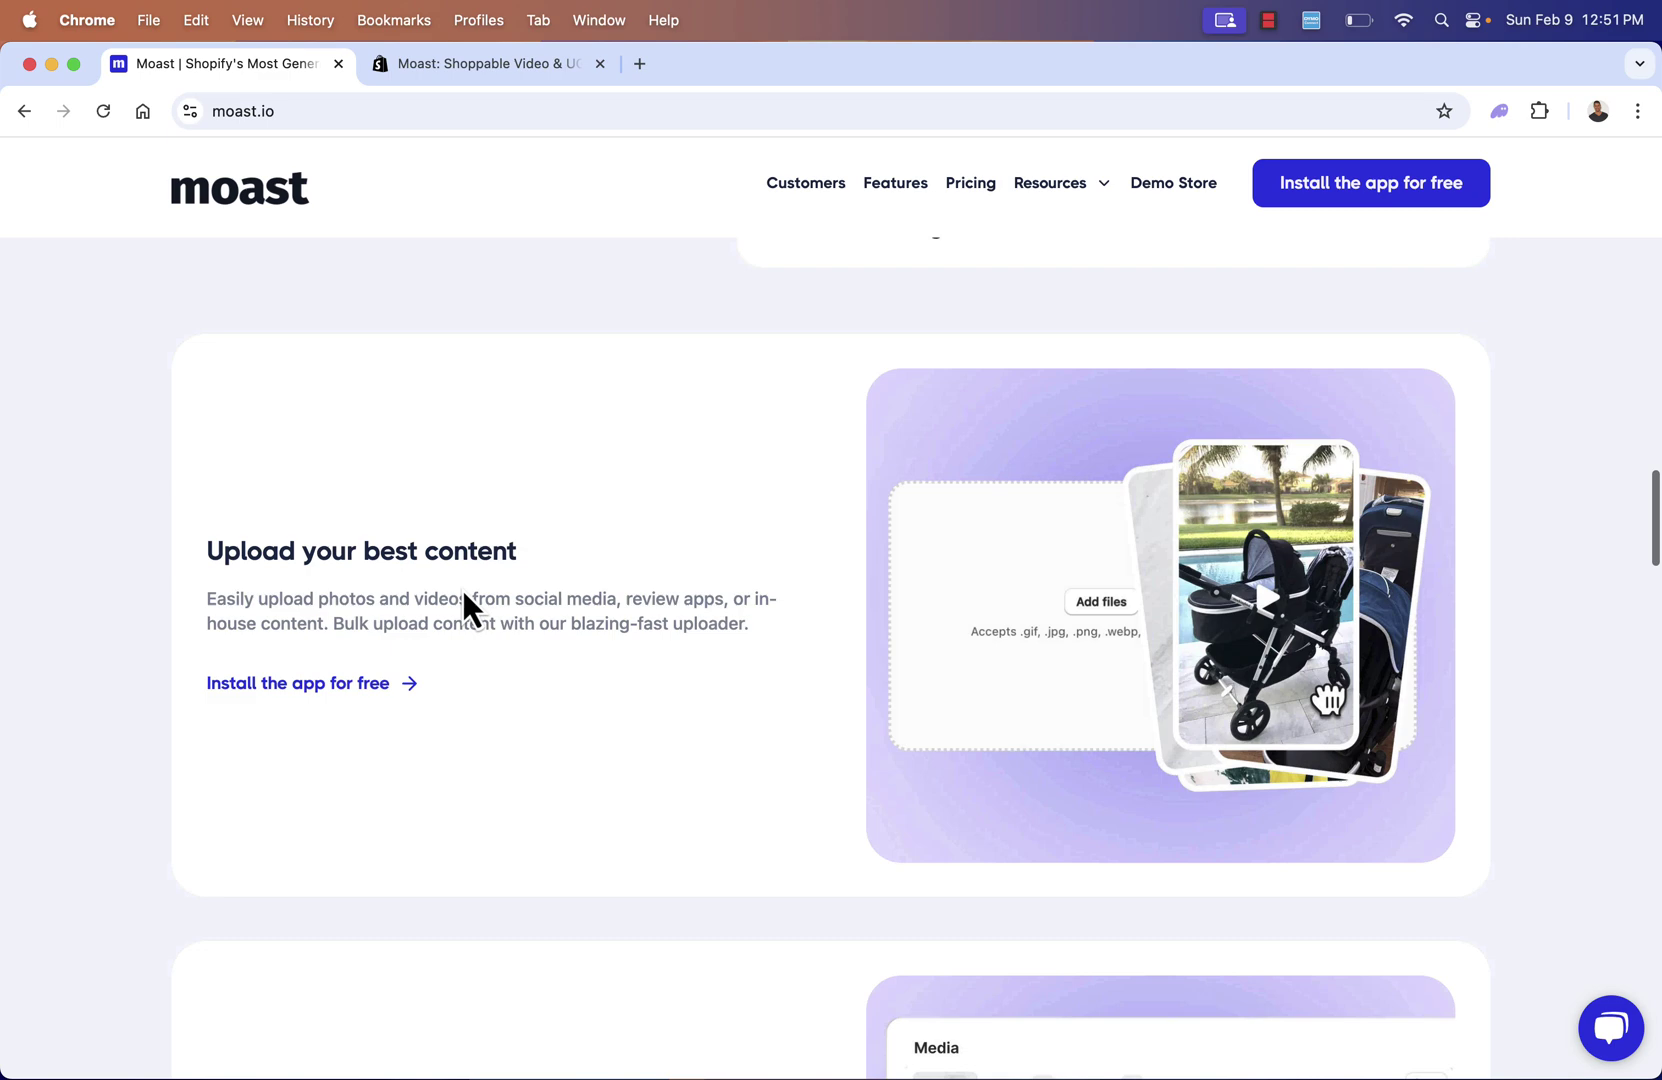
scroll(464, 592, "down", 2)
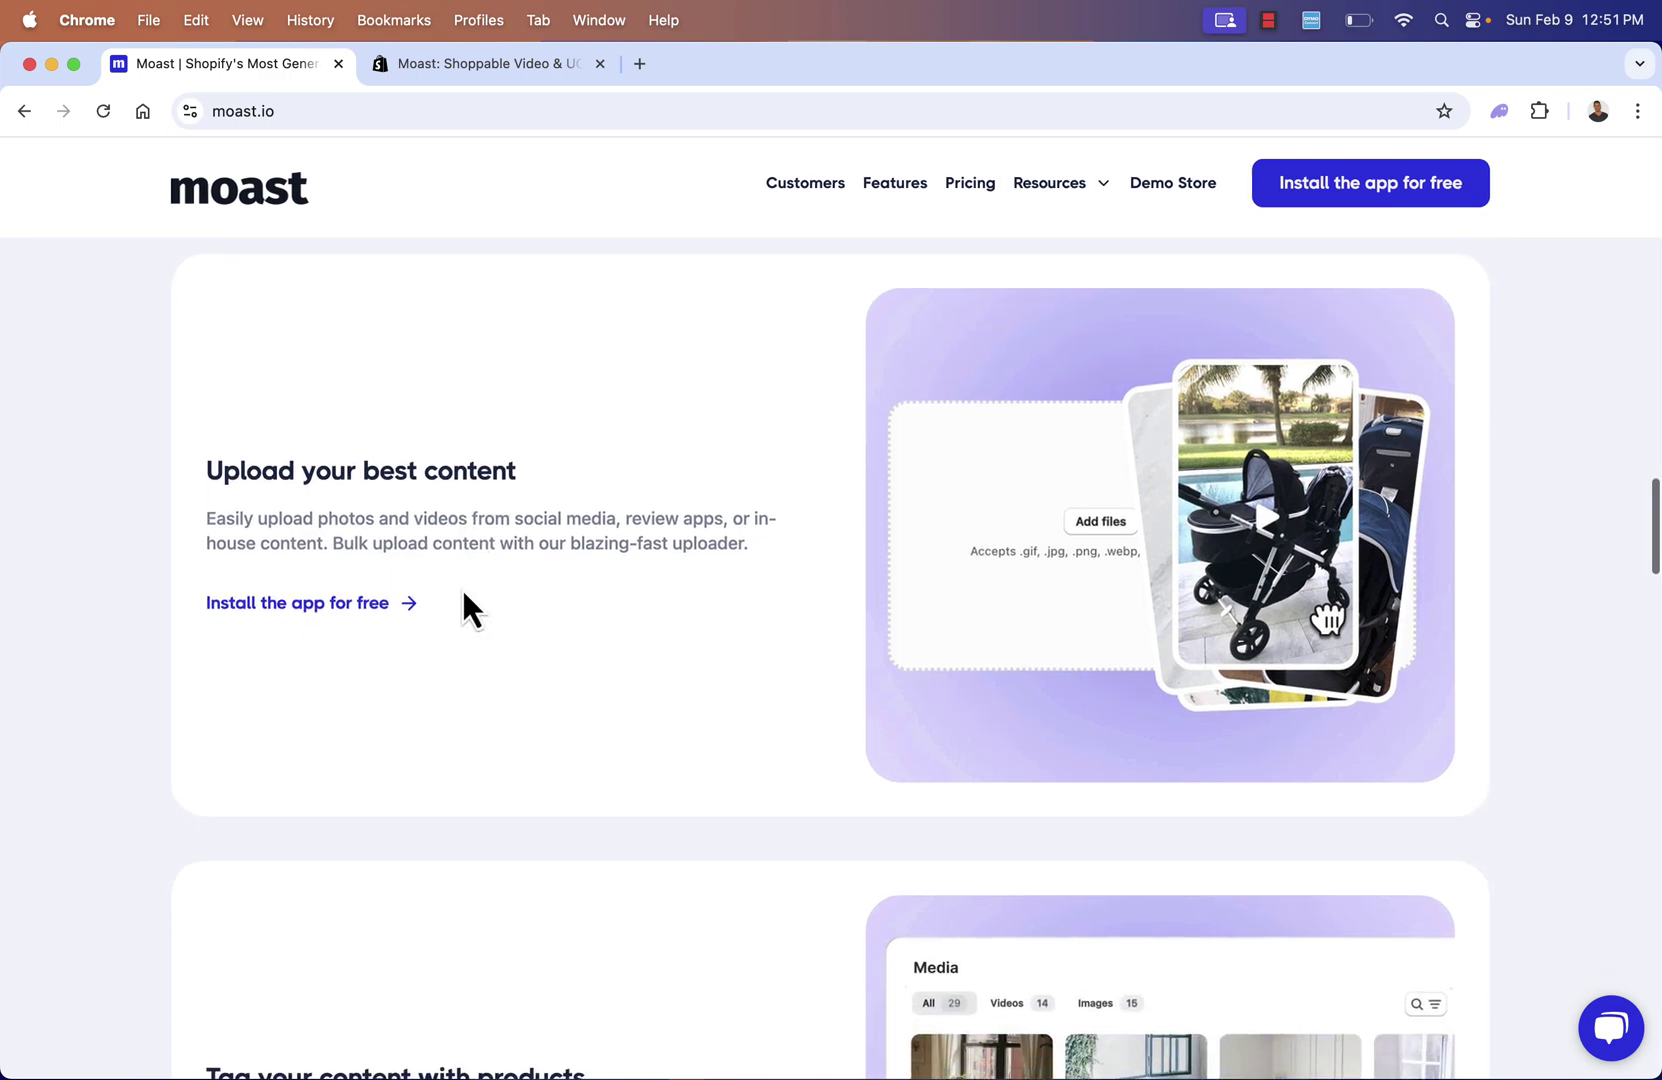
scroll(464, 592, "down", 10)
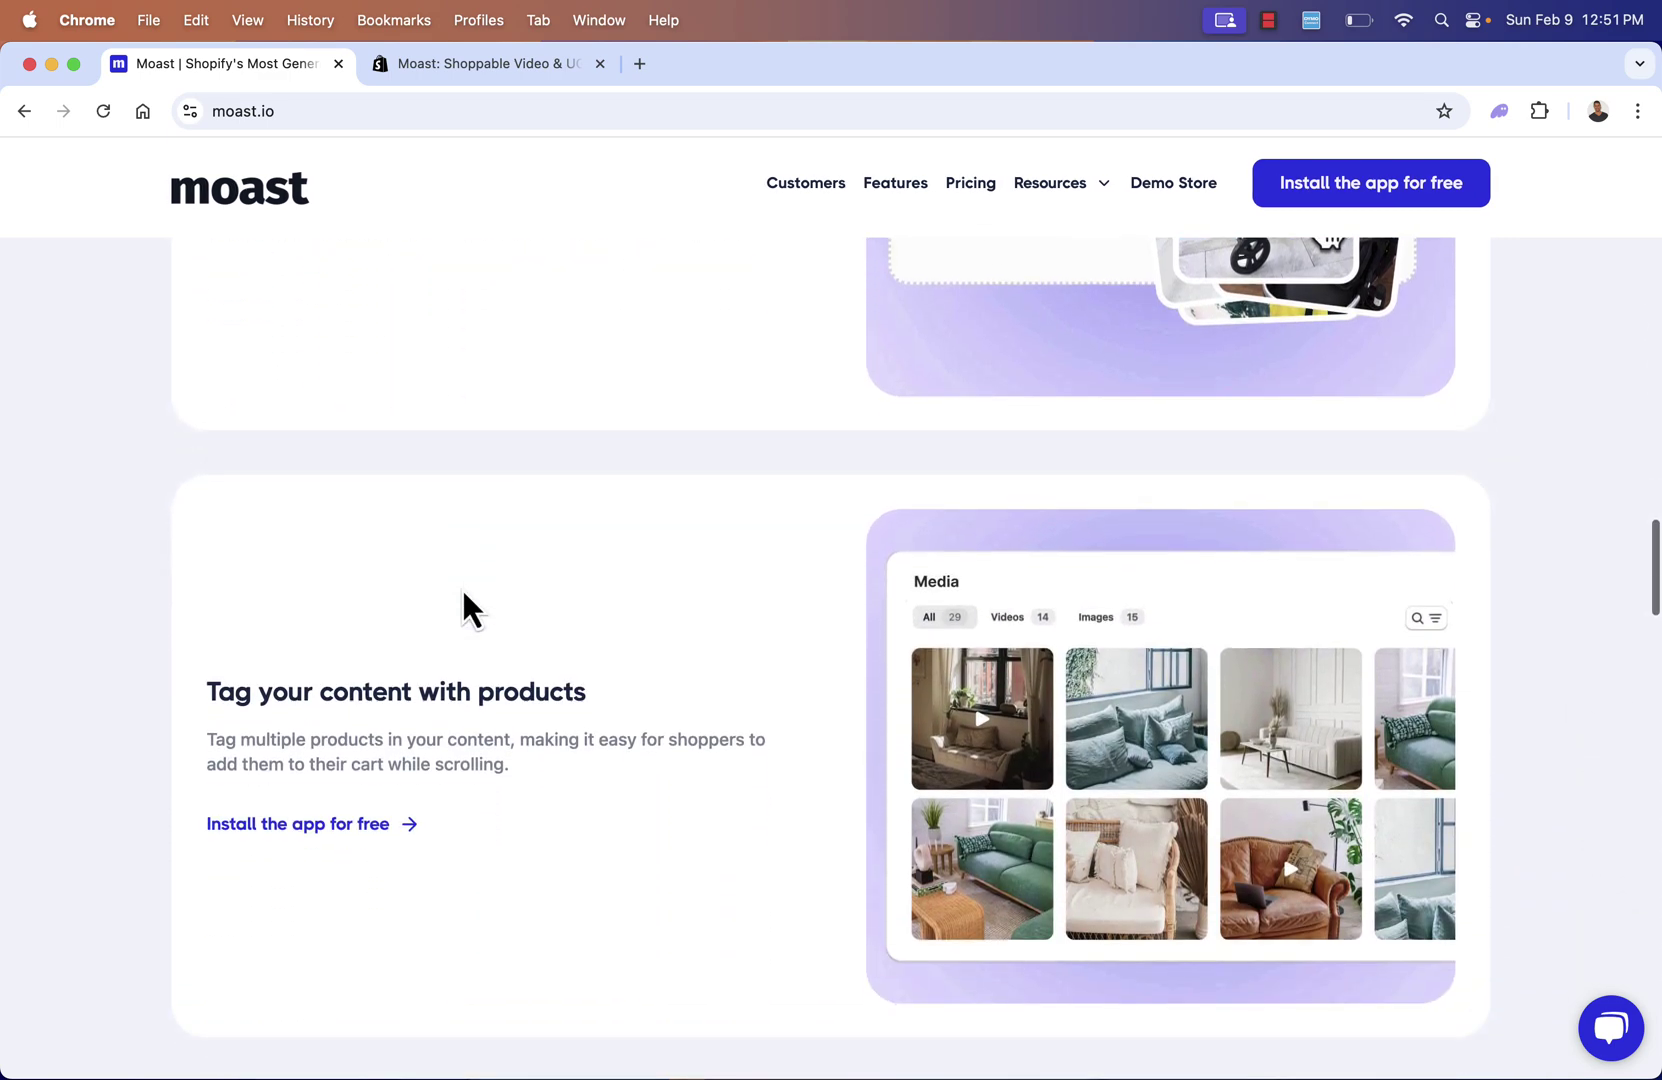
scroll(464, 592, "down", 3)
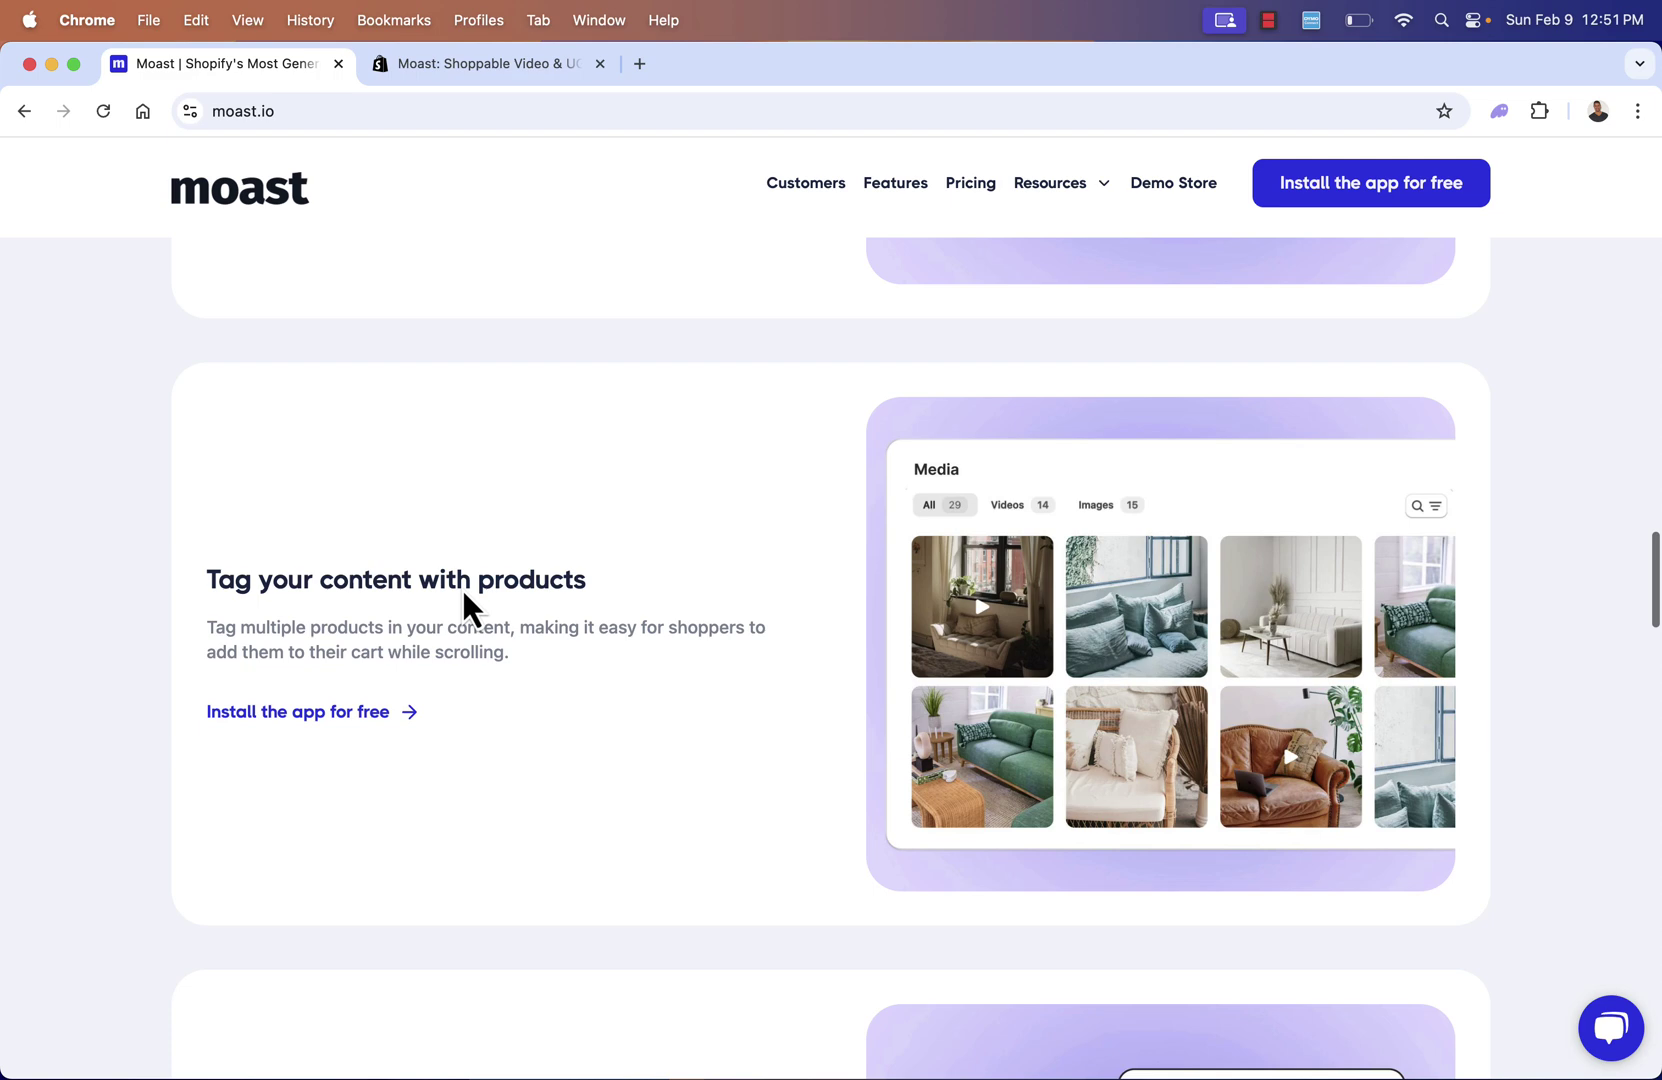
scroll(462, 586, "down", 13)
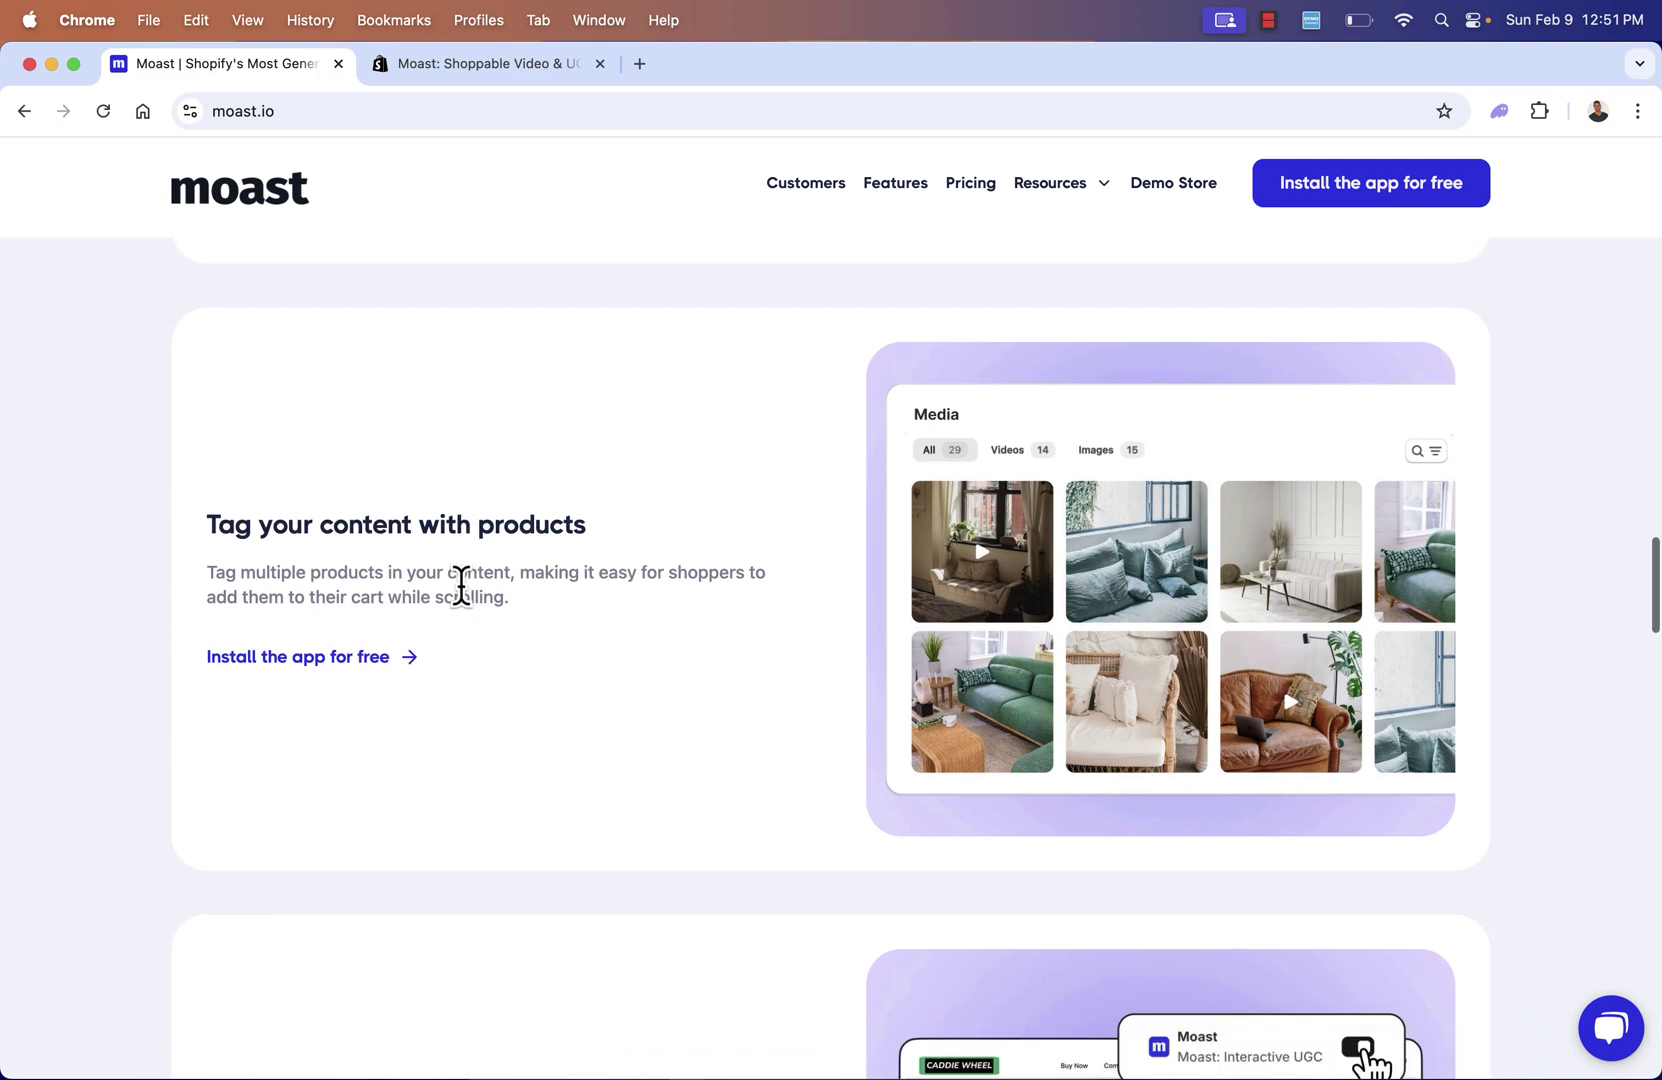
scroll(463, 608, "down", 10)
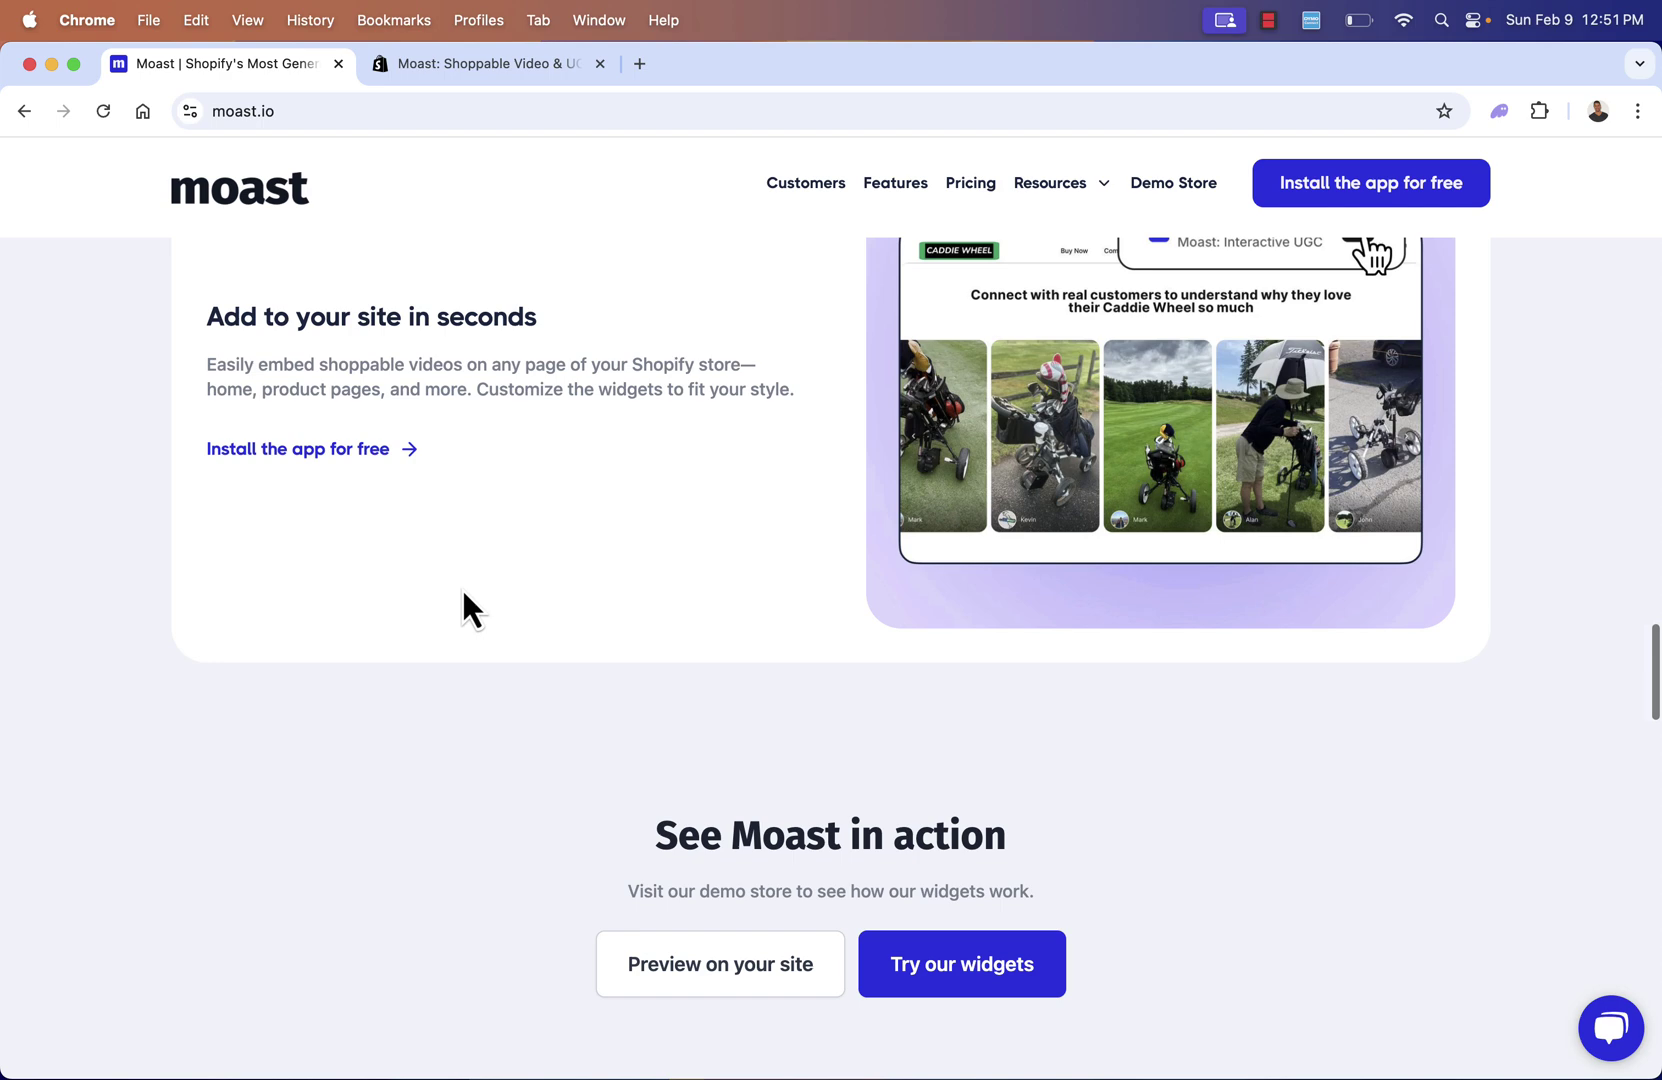
scroll(463, 600, "down", 20)
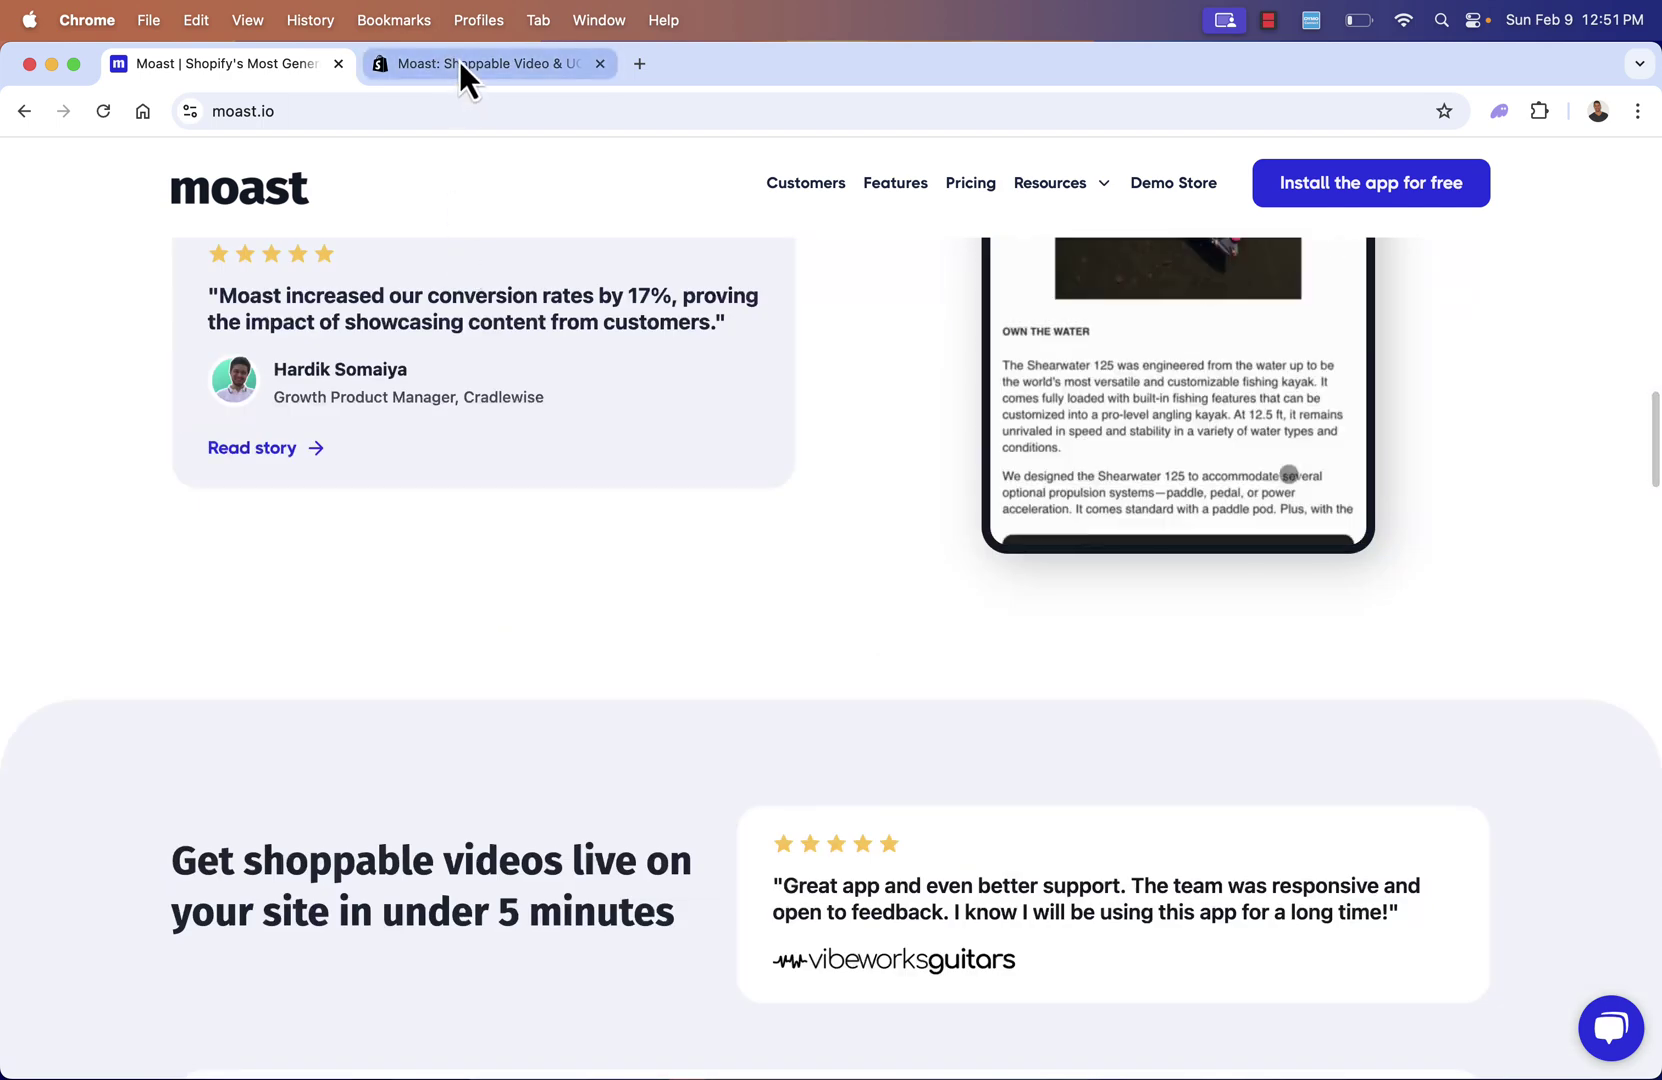
Switch to the Moast: Interactive UGC listing in the Shopify App Store.
left_click(462, 63)
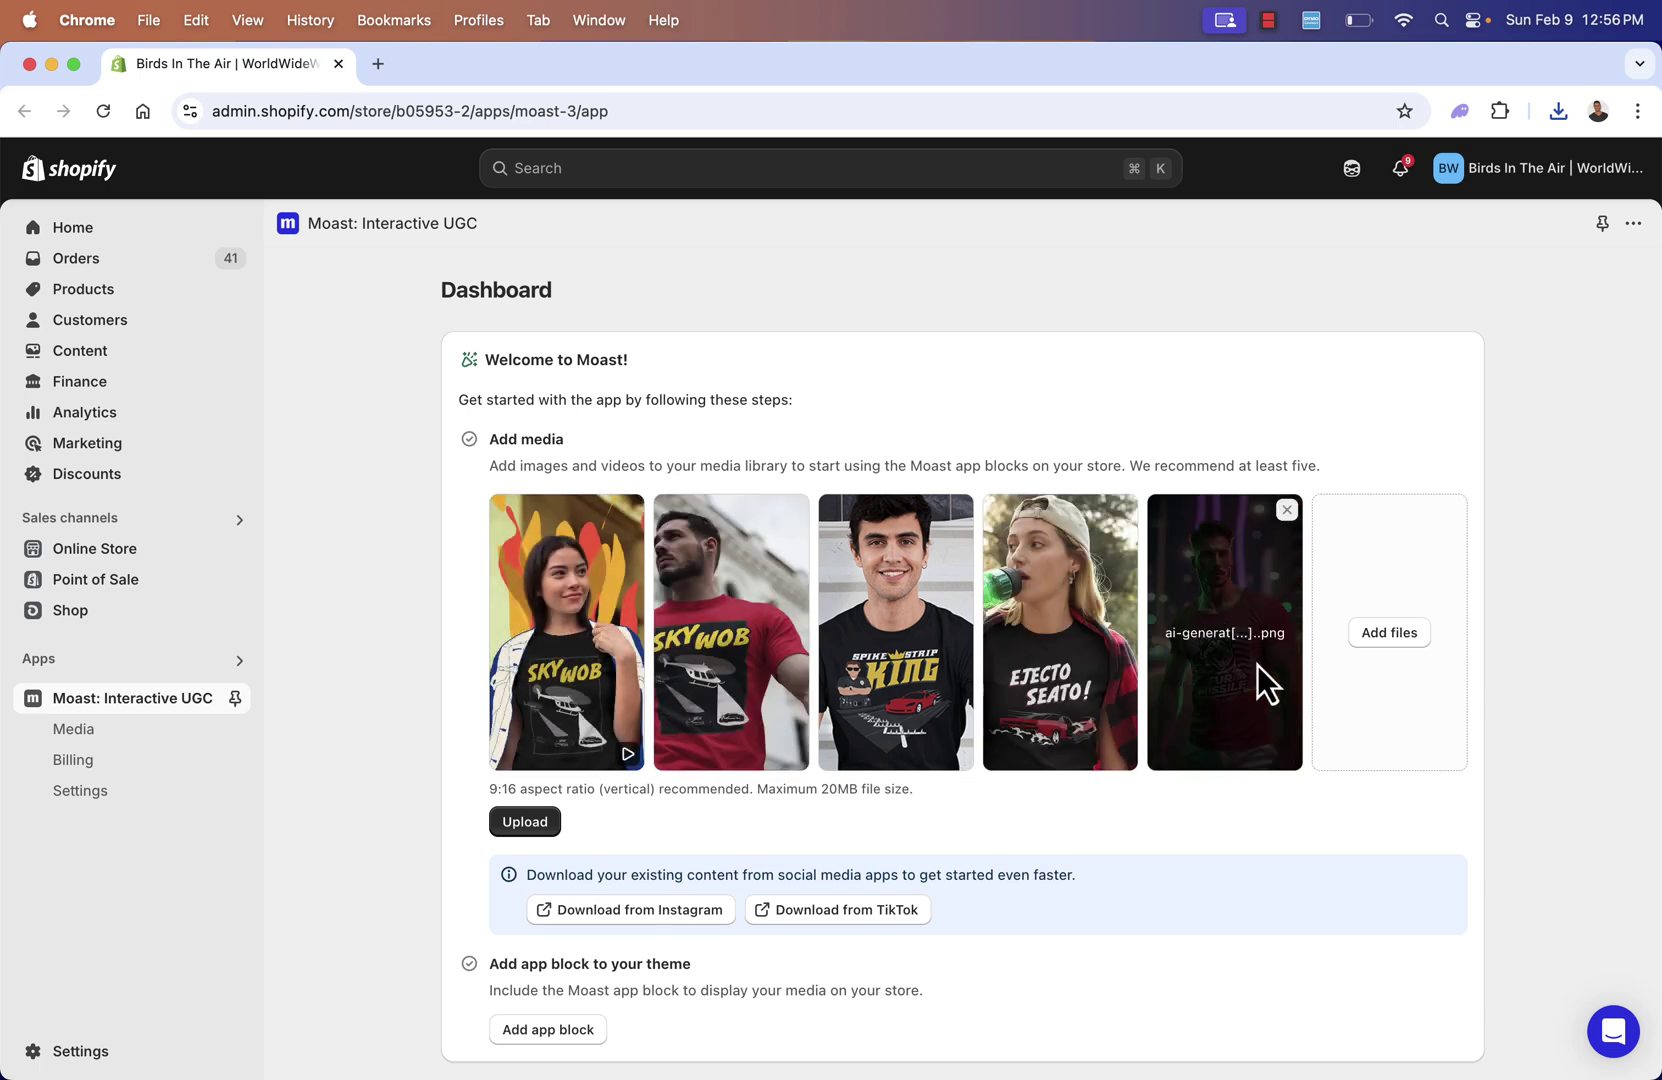
scroll(395, 648, "down", 1)
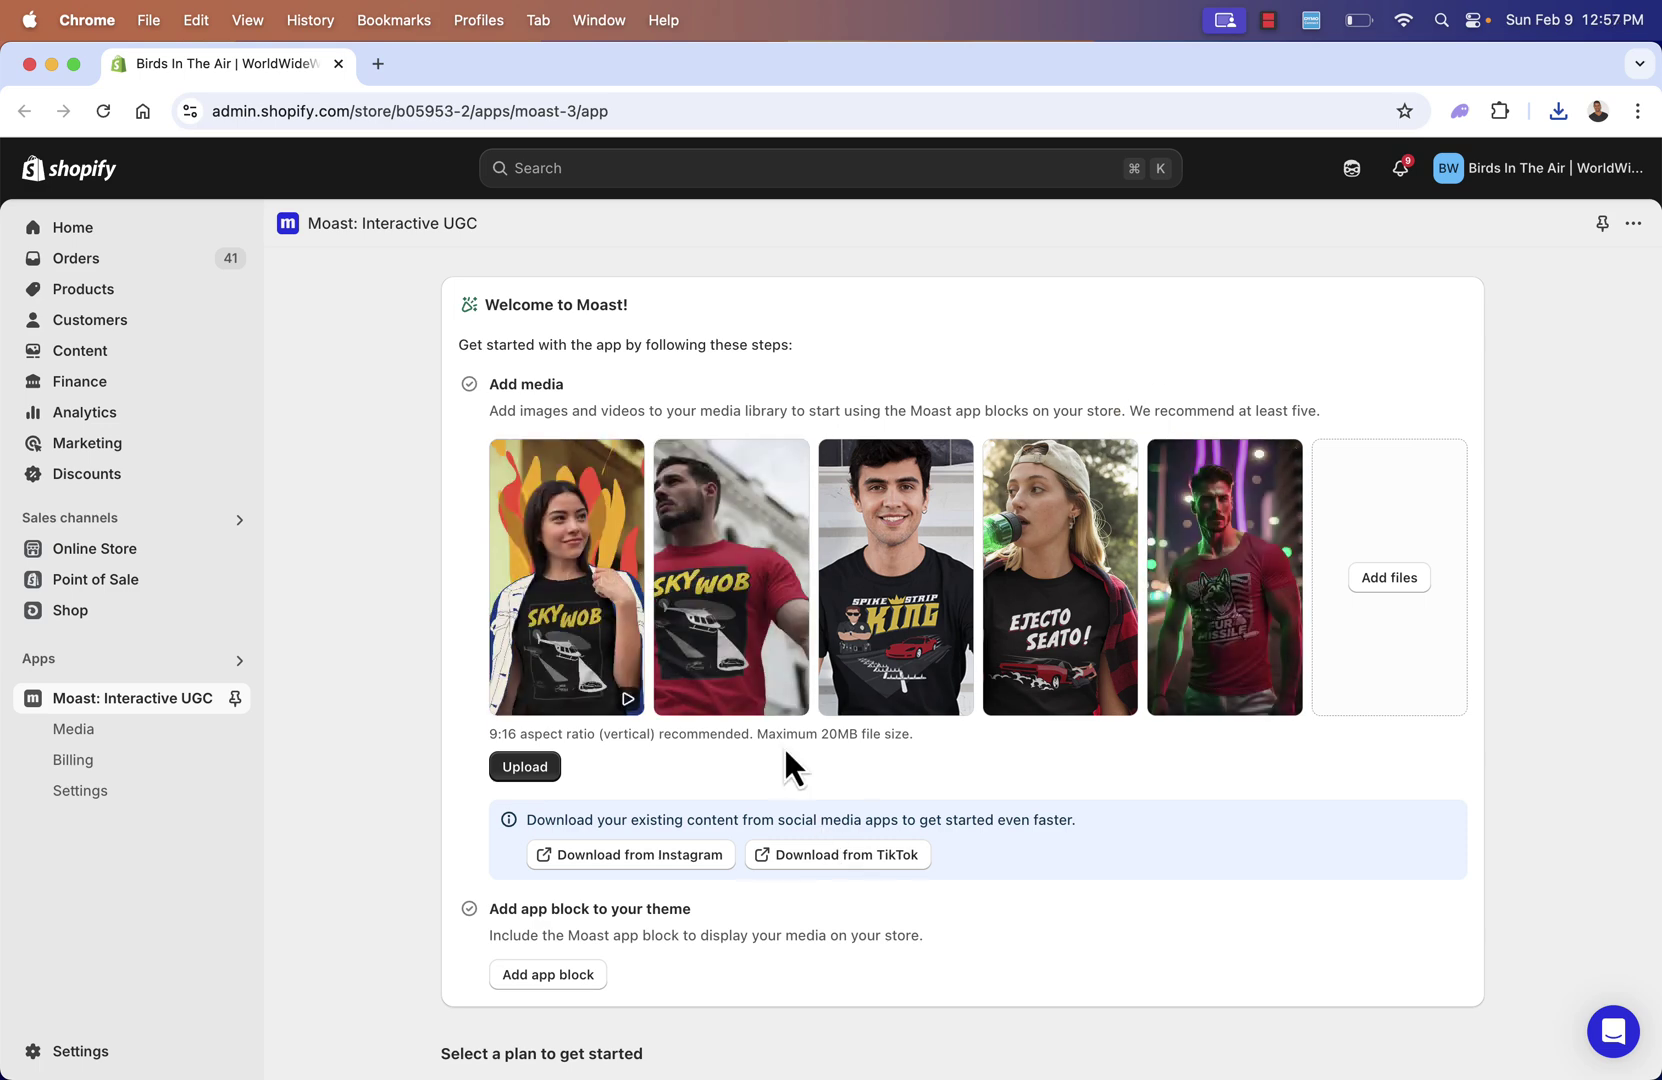
scroll(362, 669, "down", 2)
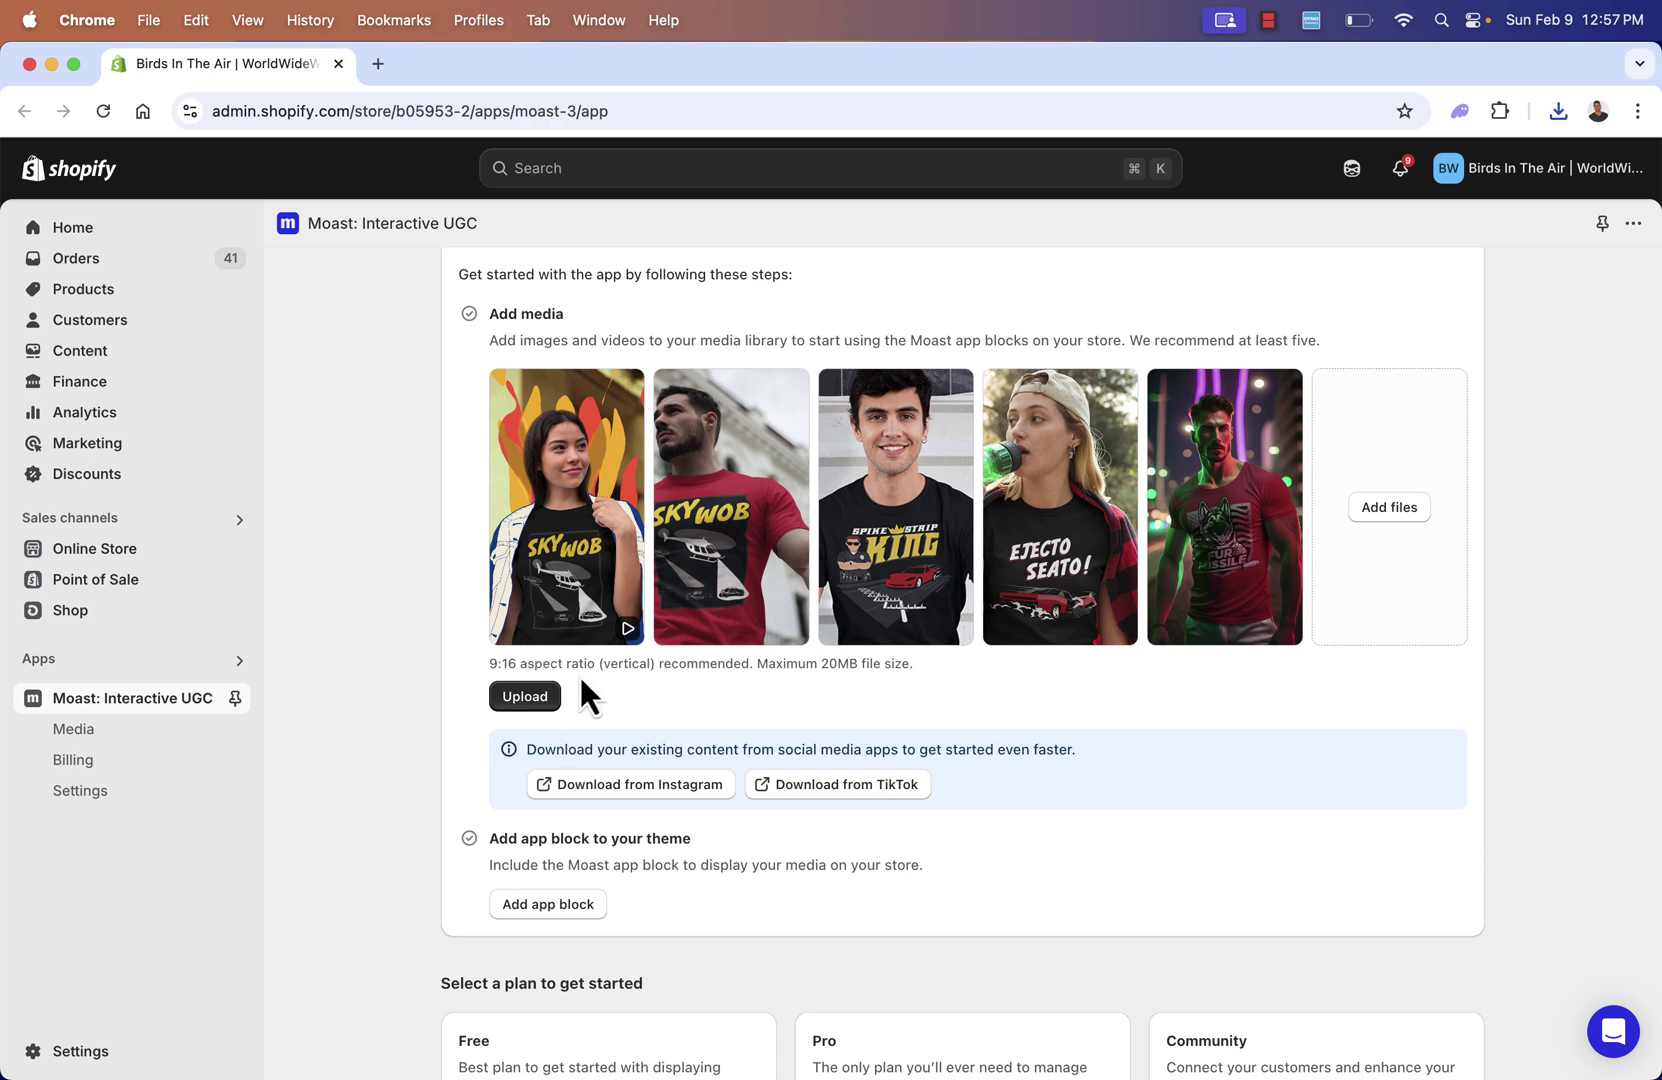
mouse_move(625, 526)
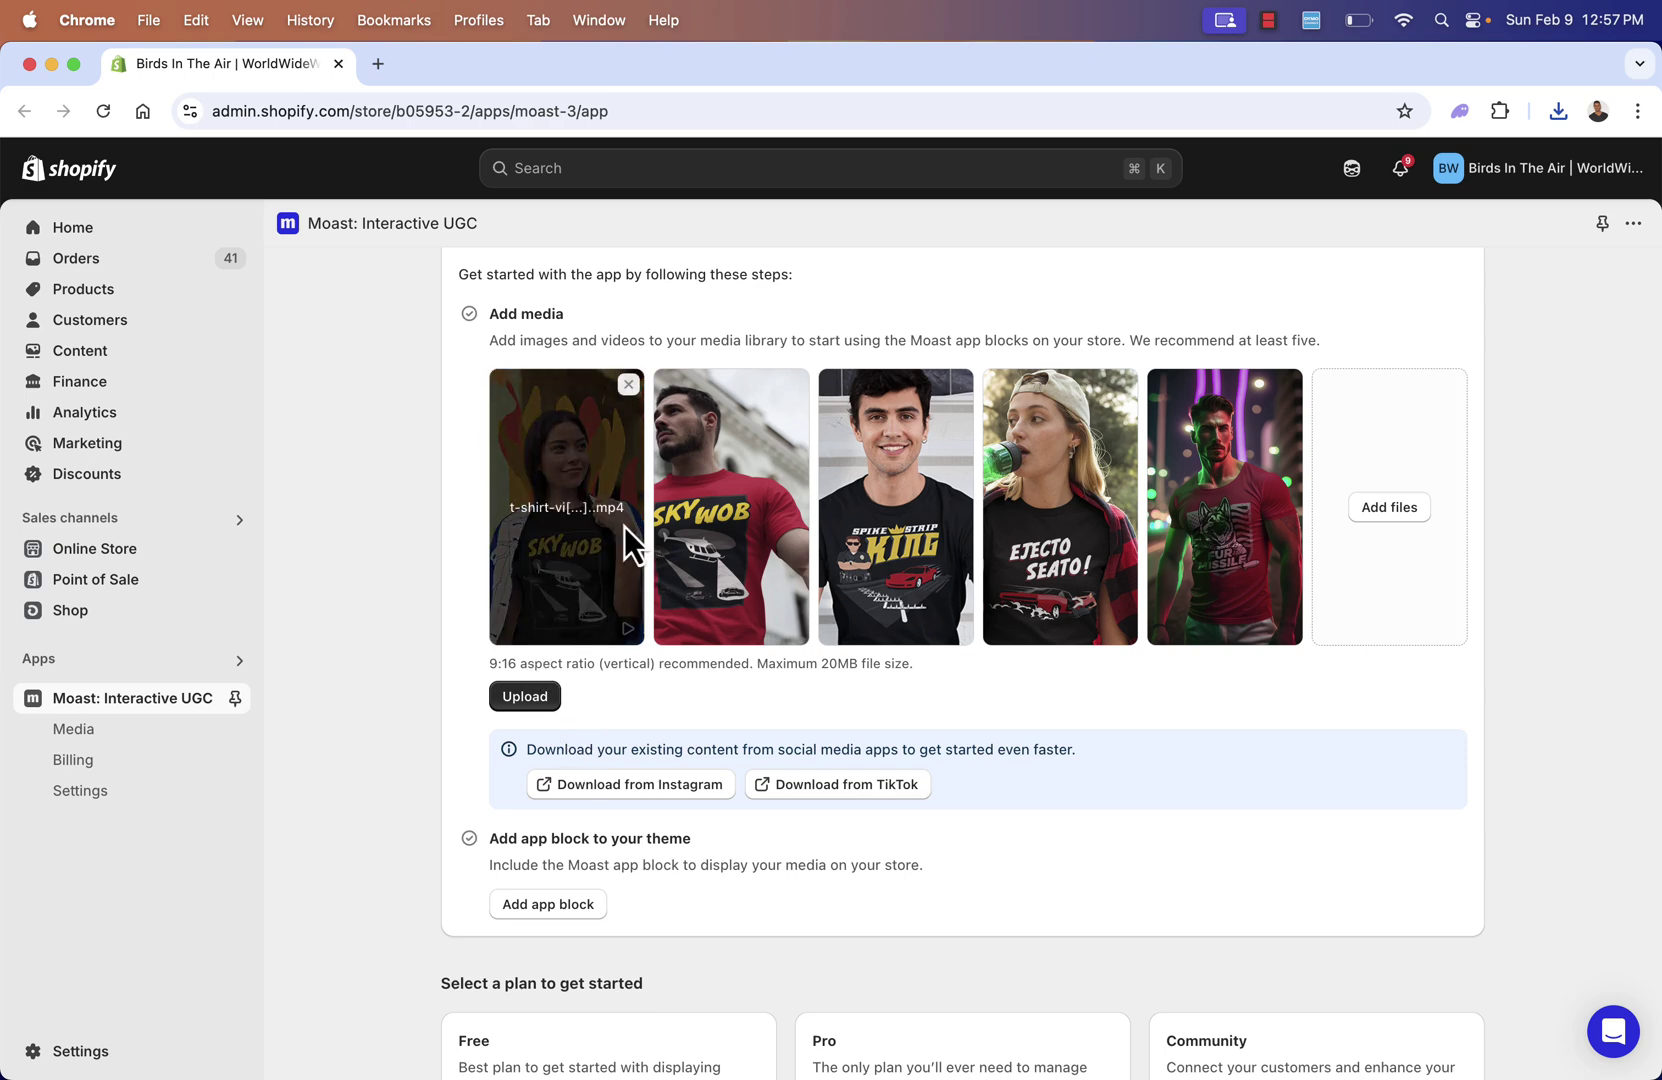
scroll(436, 640, "down", 3)
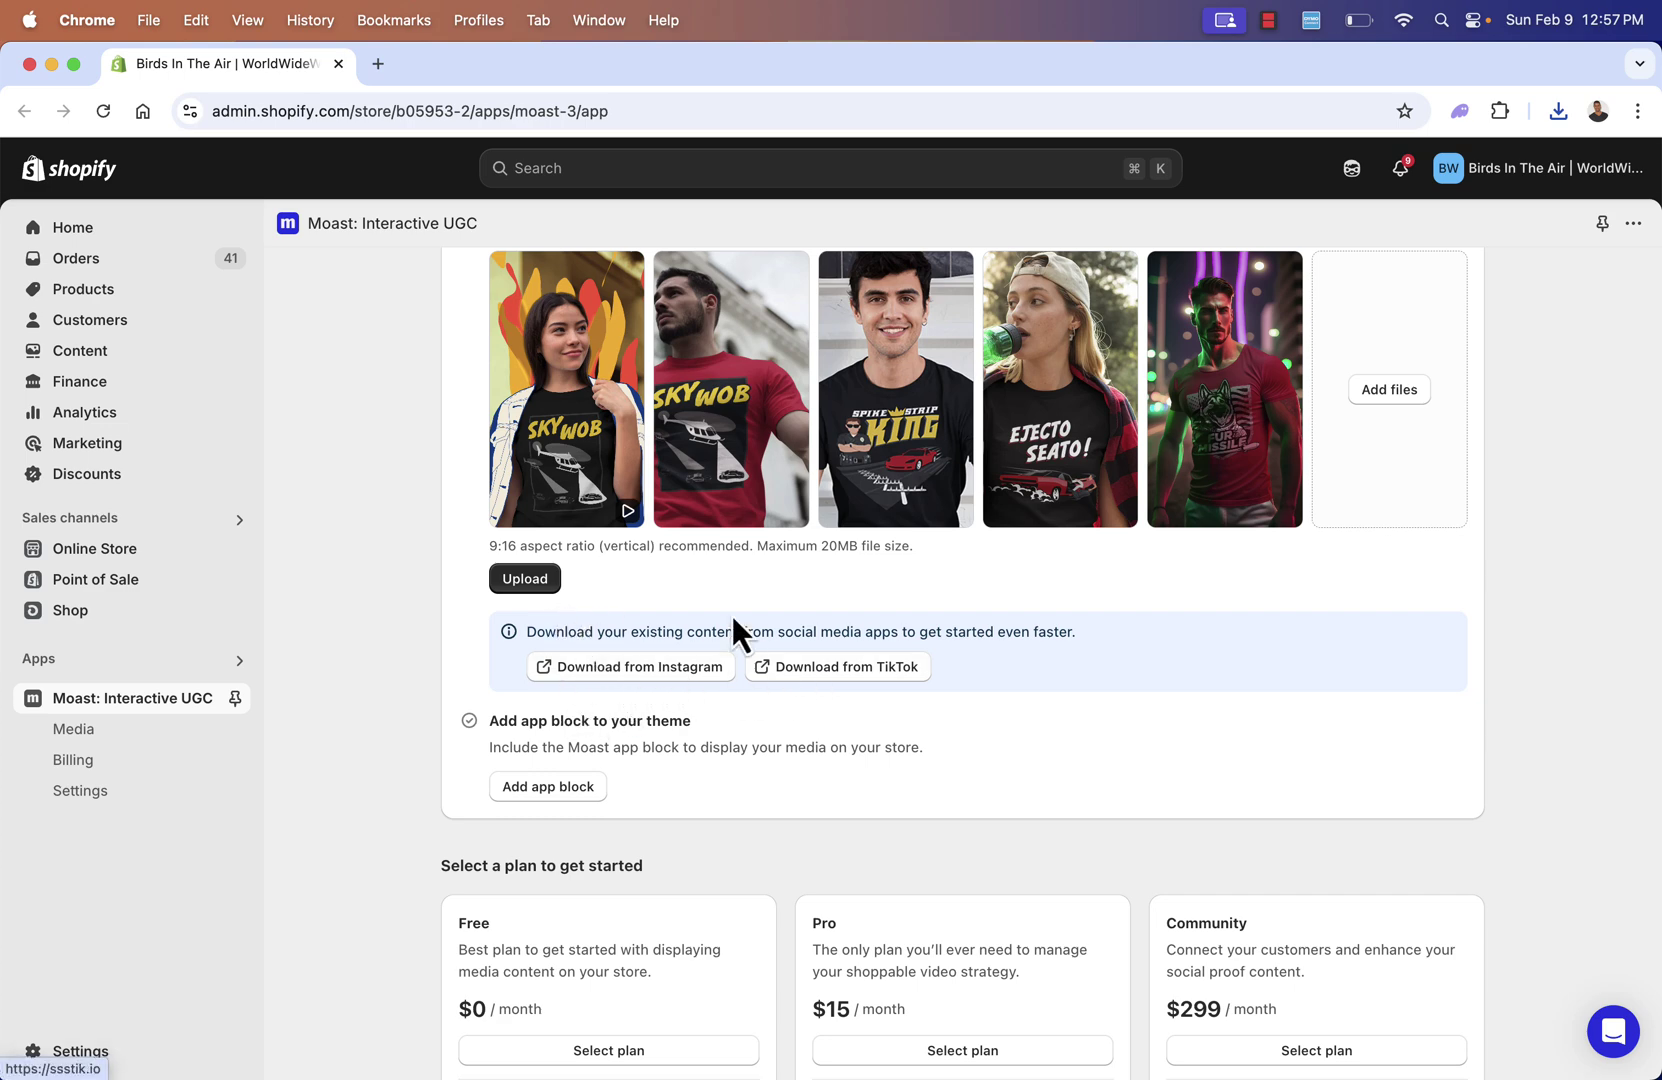
scroll(723, 604, "up", 1)
scroll(723, 604, "down", 3)
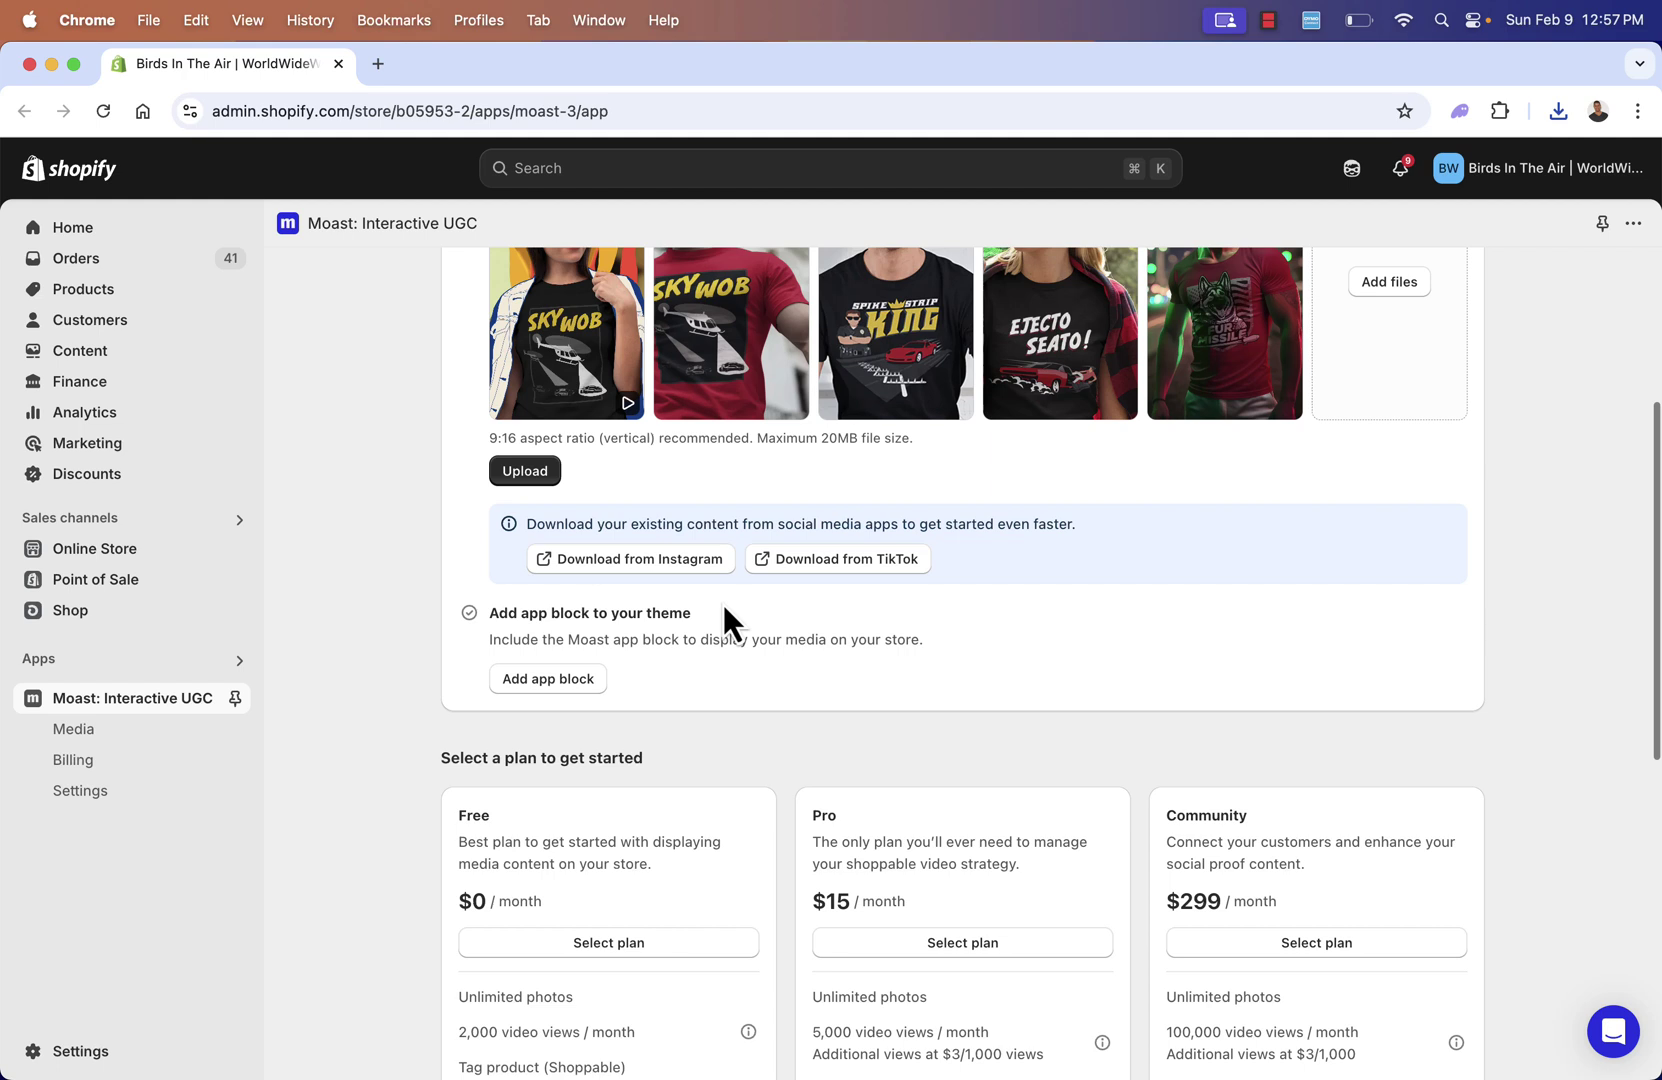
scroll(722, 601, "down", 1)
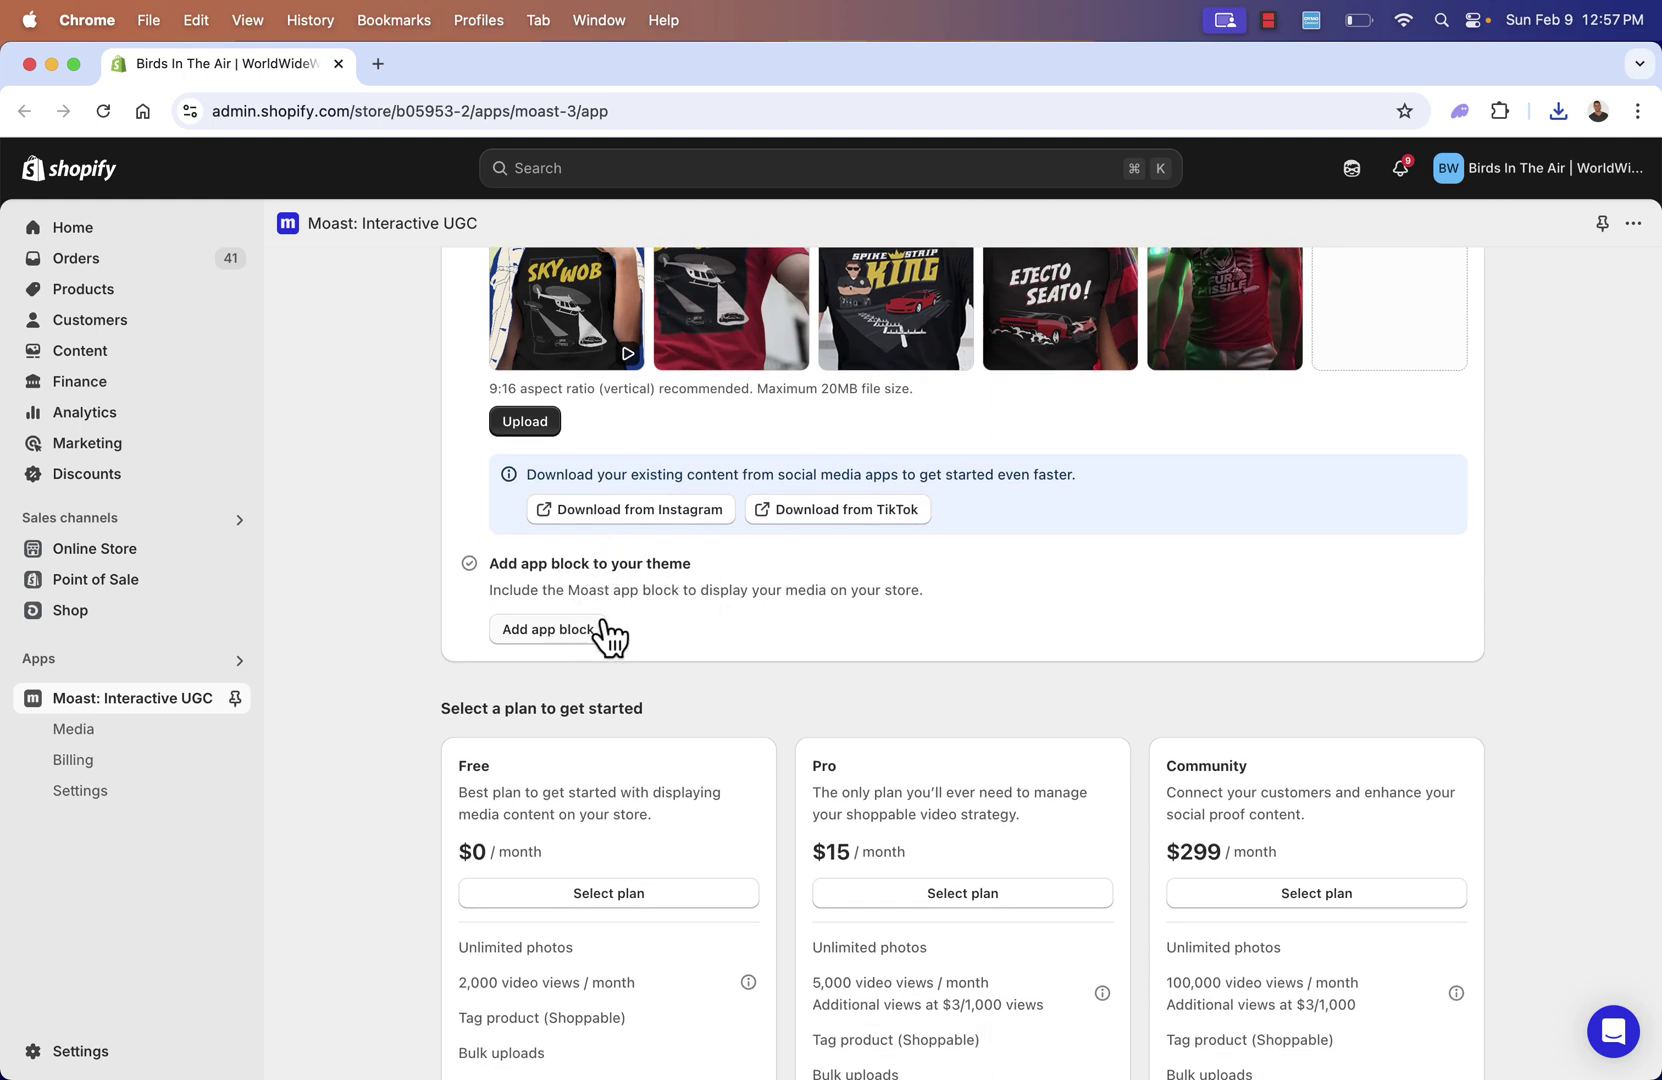
Add the Moast carousel app block to the Home page and place it below Multirow.
left_click(560, 632)
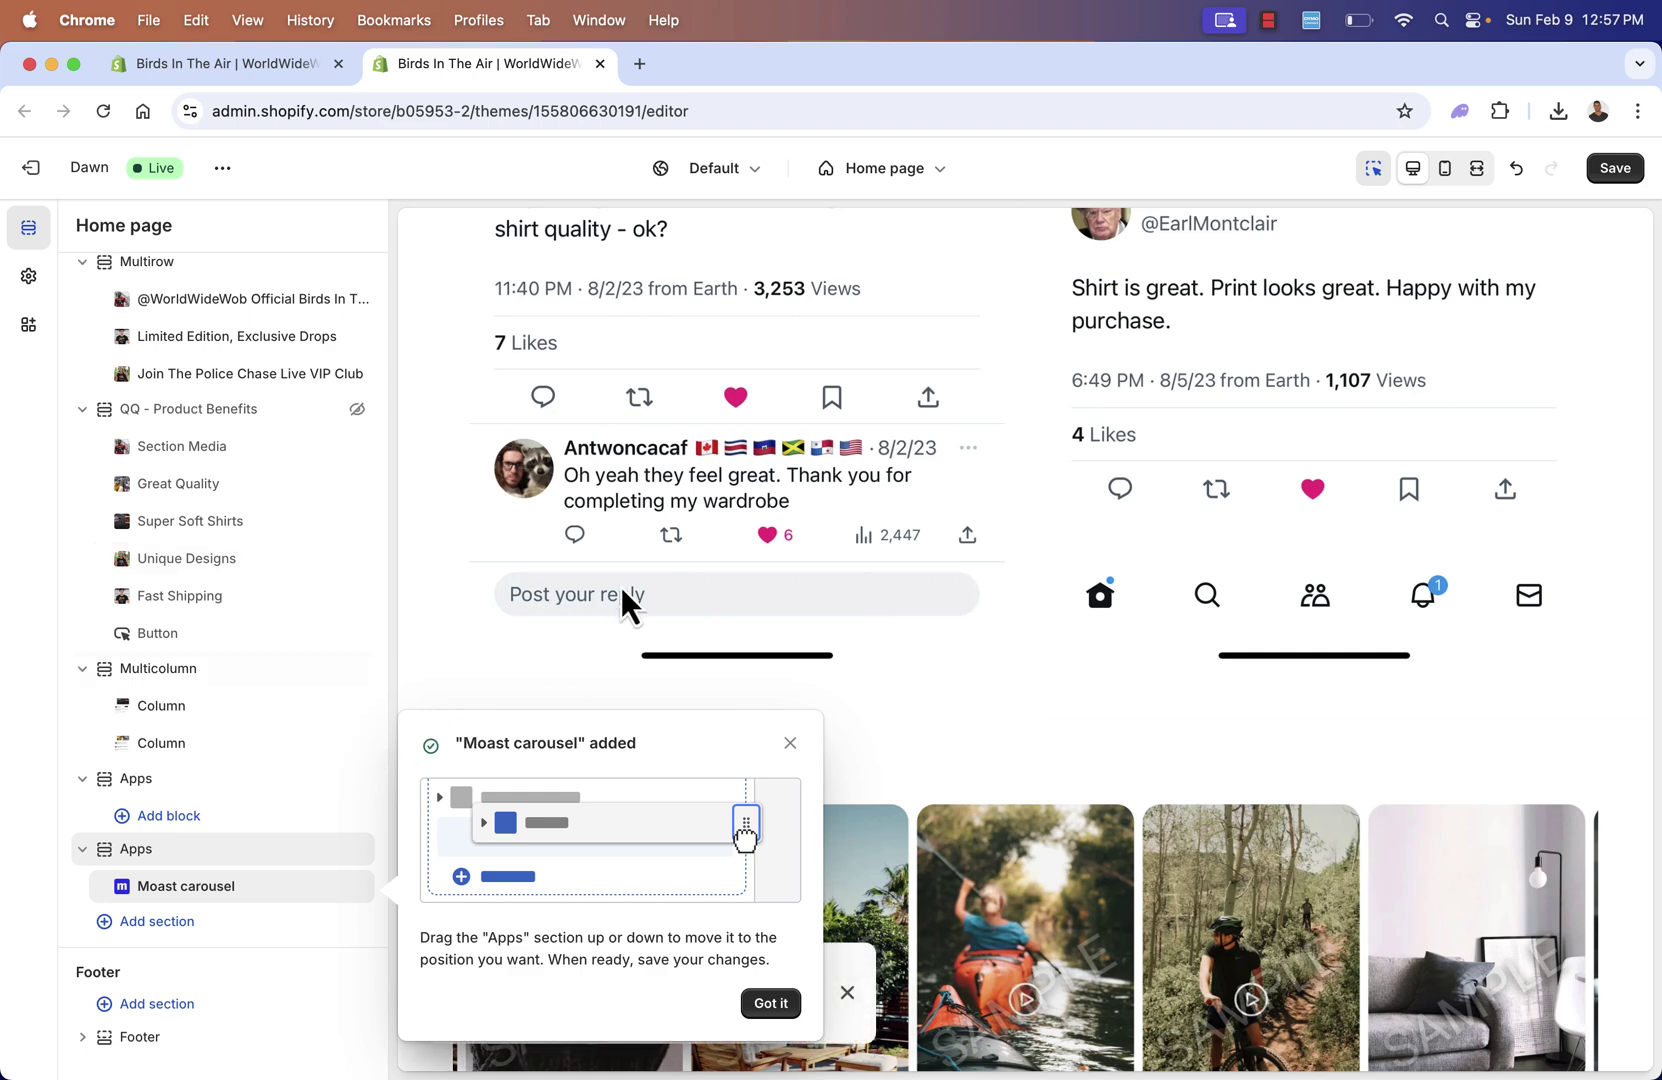
scroll(623, 590, "down", 5)
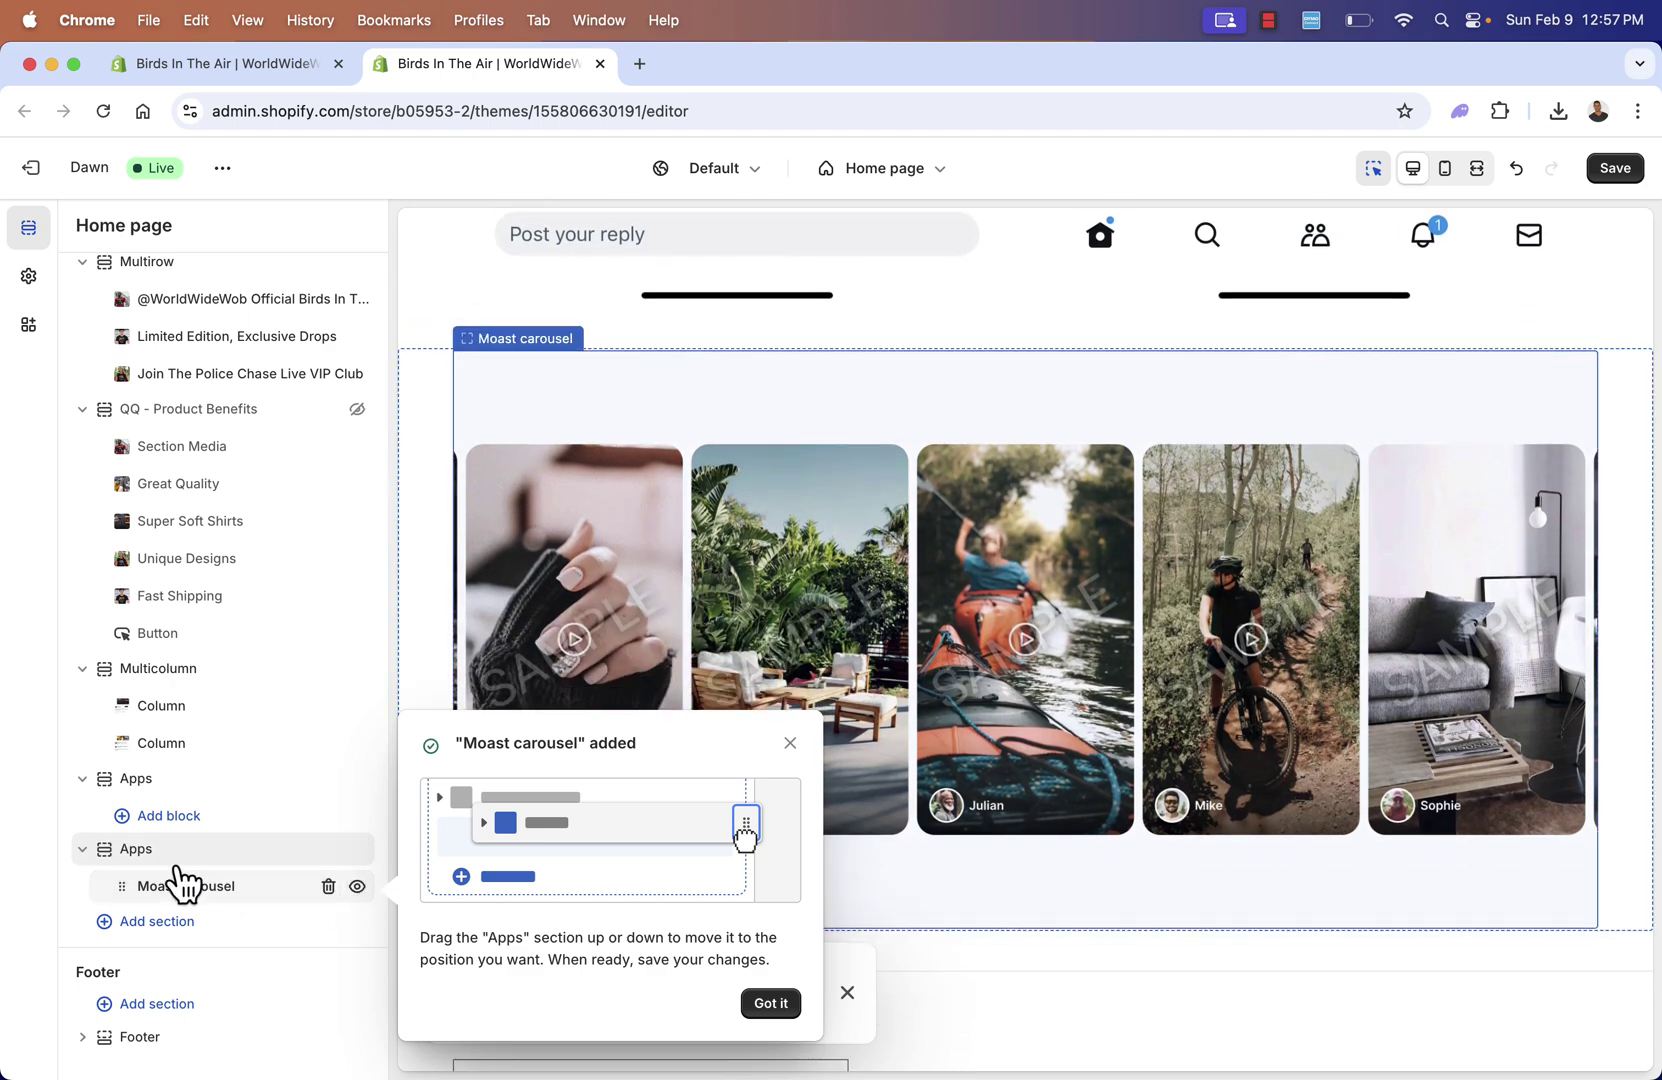
left_click_drag(100, 860, 130, 472)
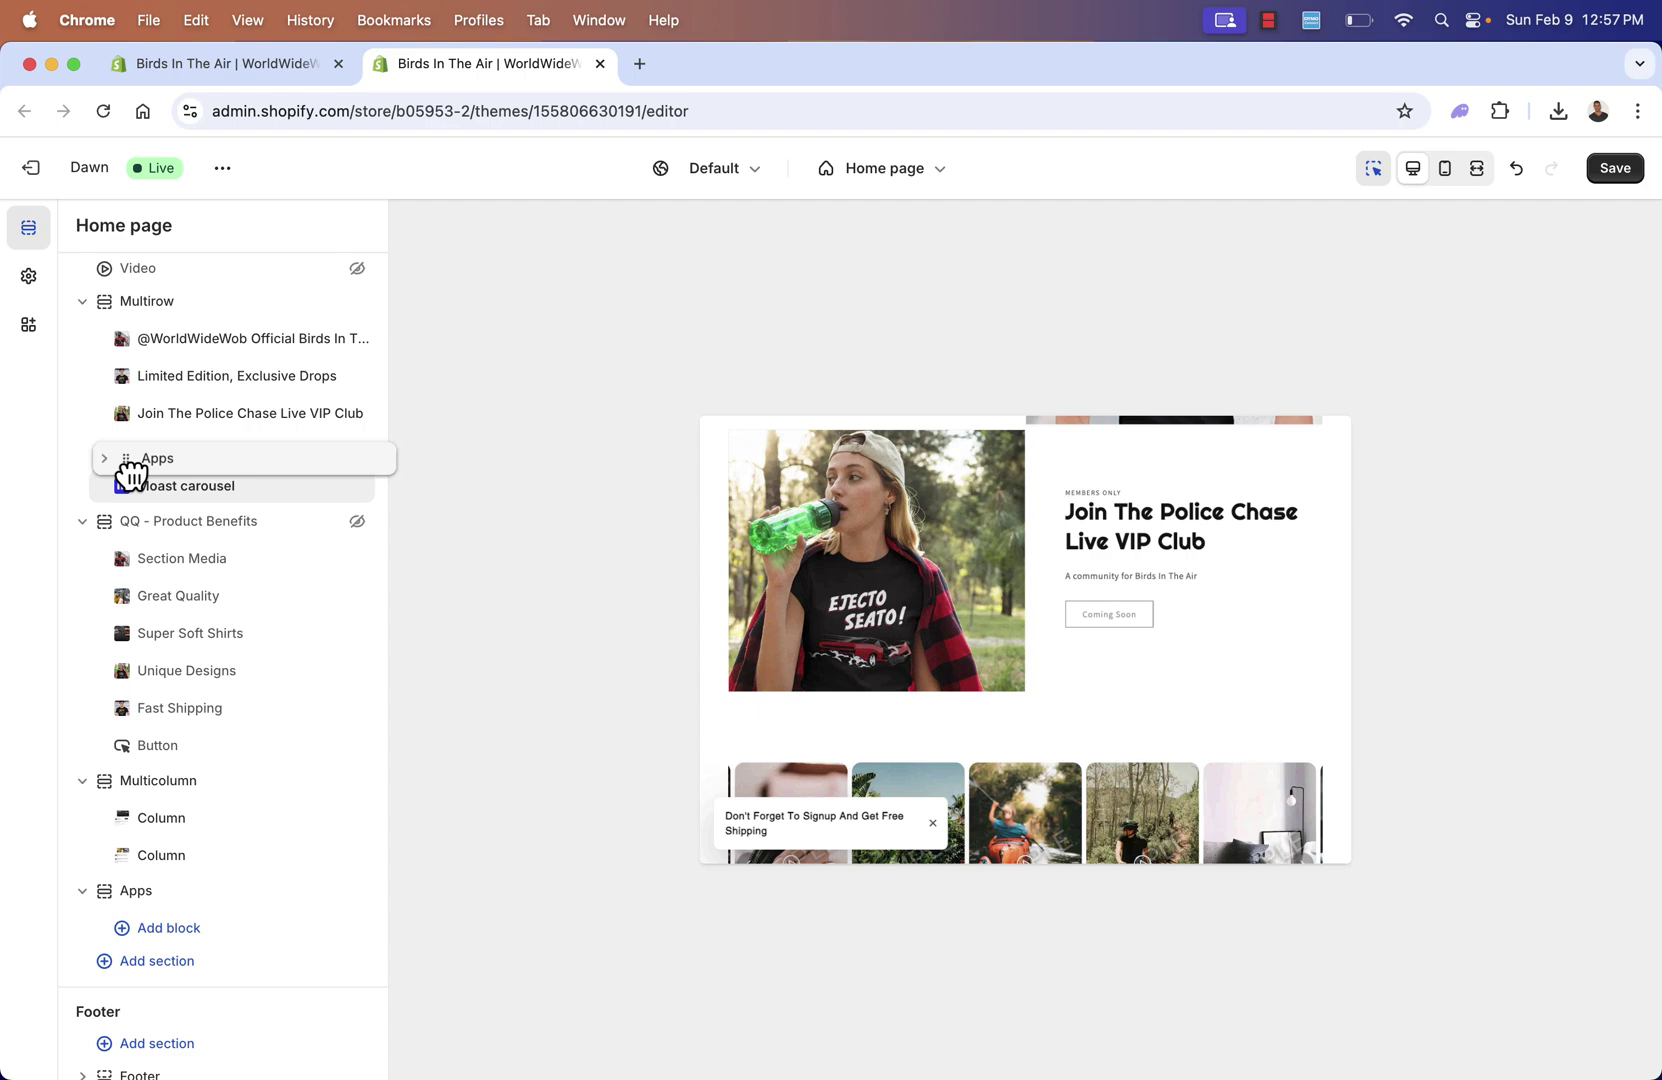
left_click(233, 490)
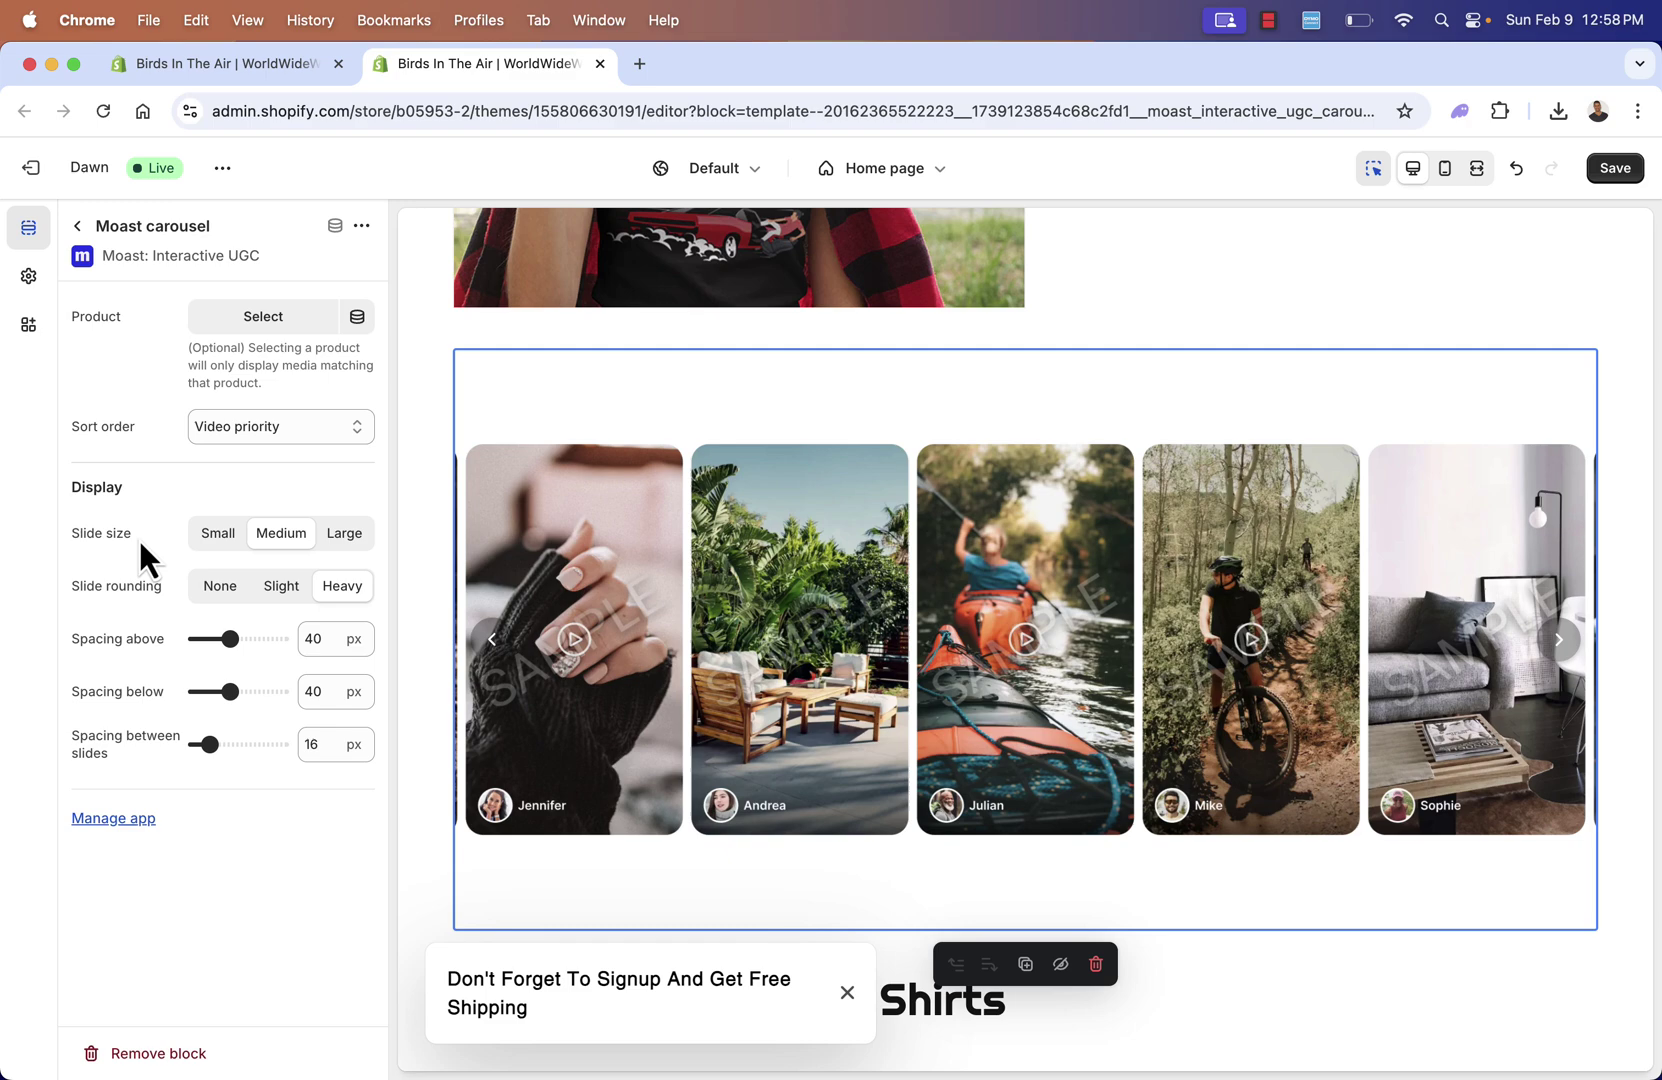
Keep medium carousel slides, raise the top spacing to 96 px, and save the theme.
left_click(341, 540)
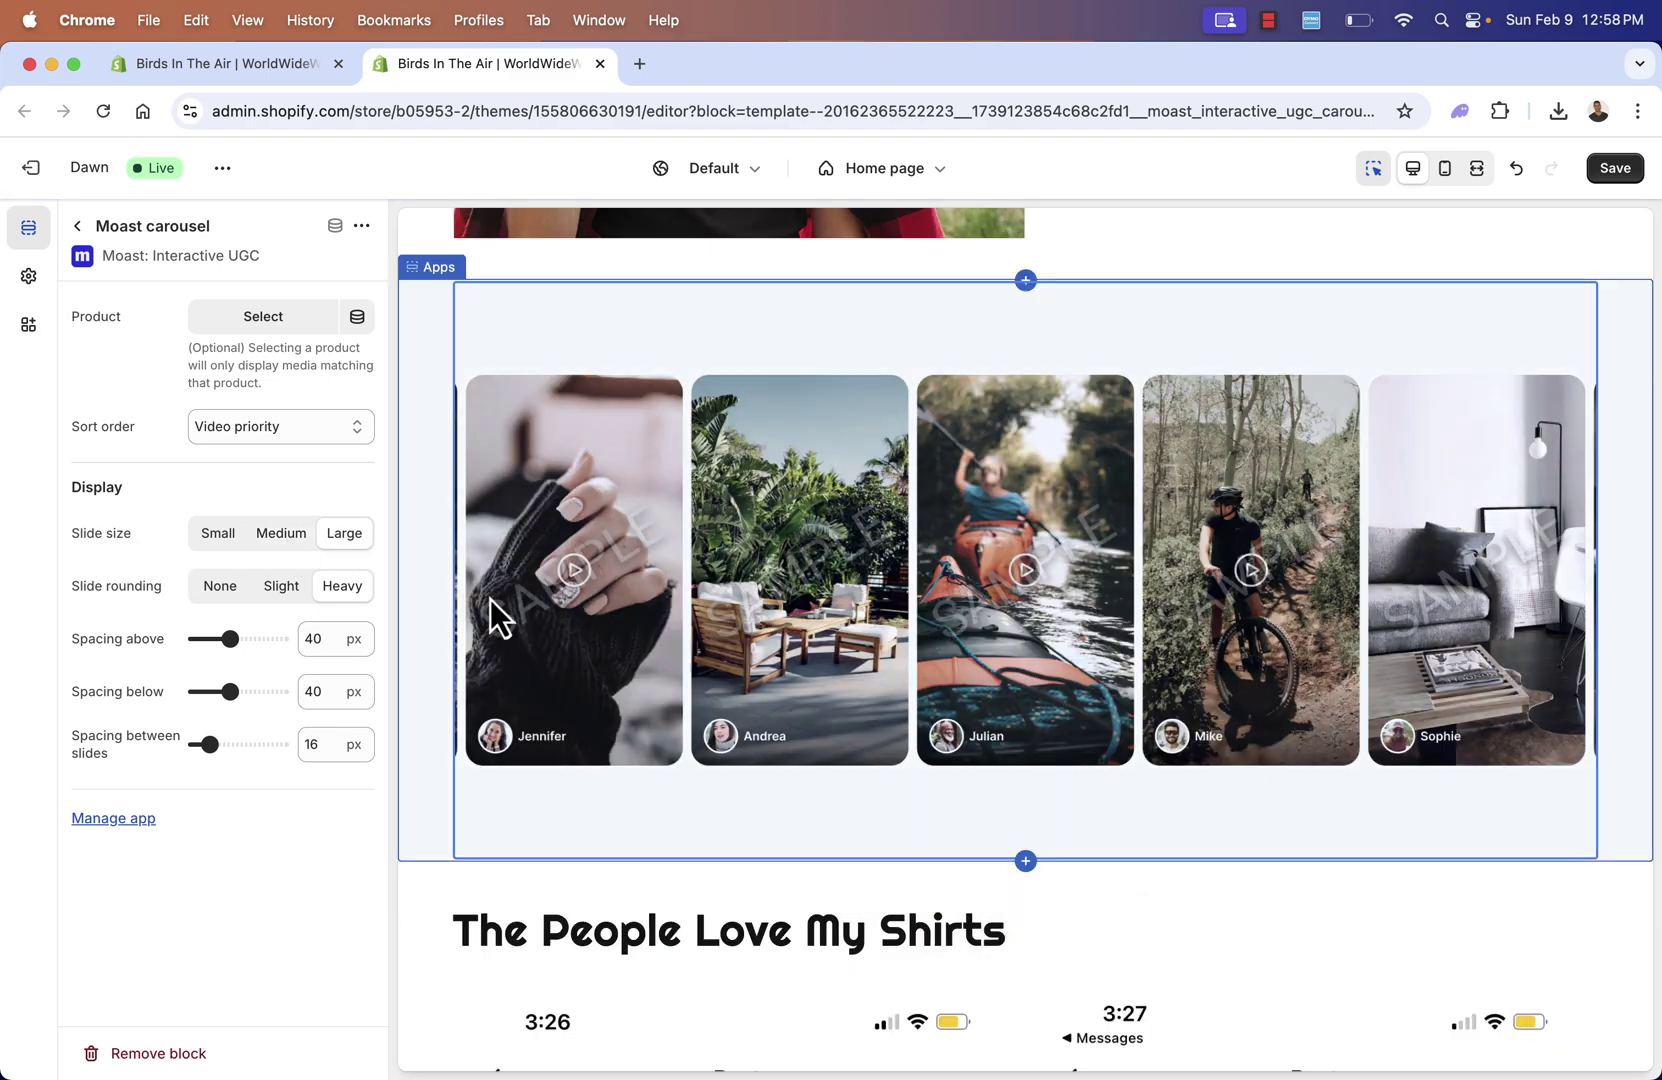
left_click(270, 536)
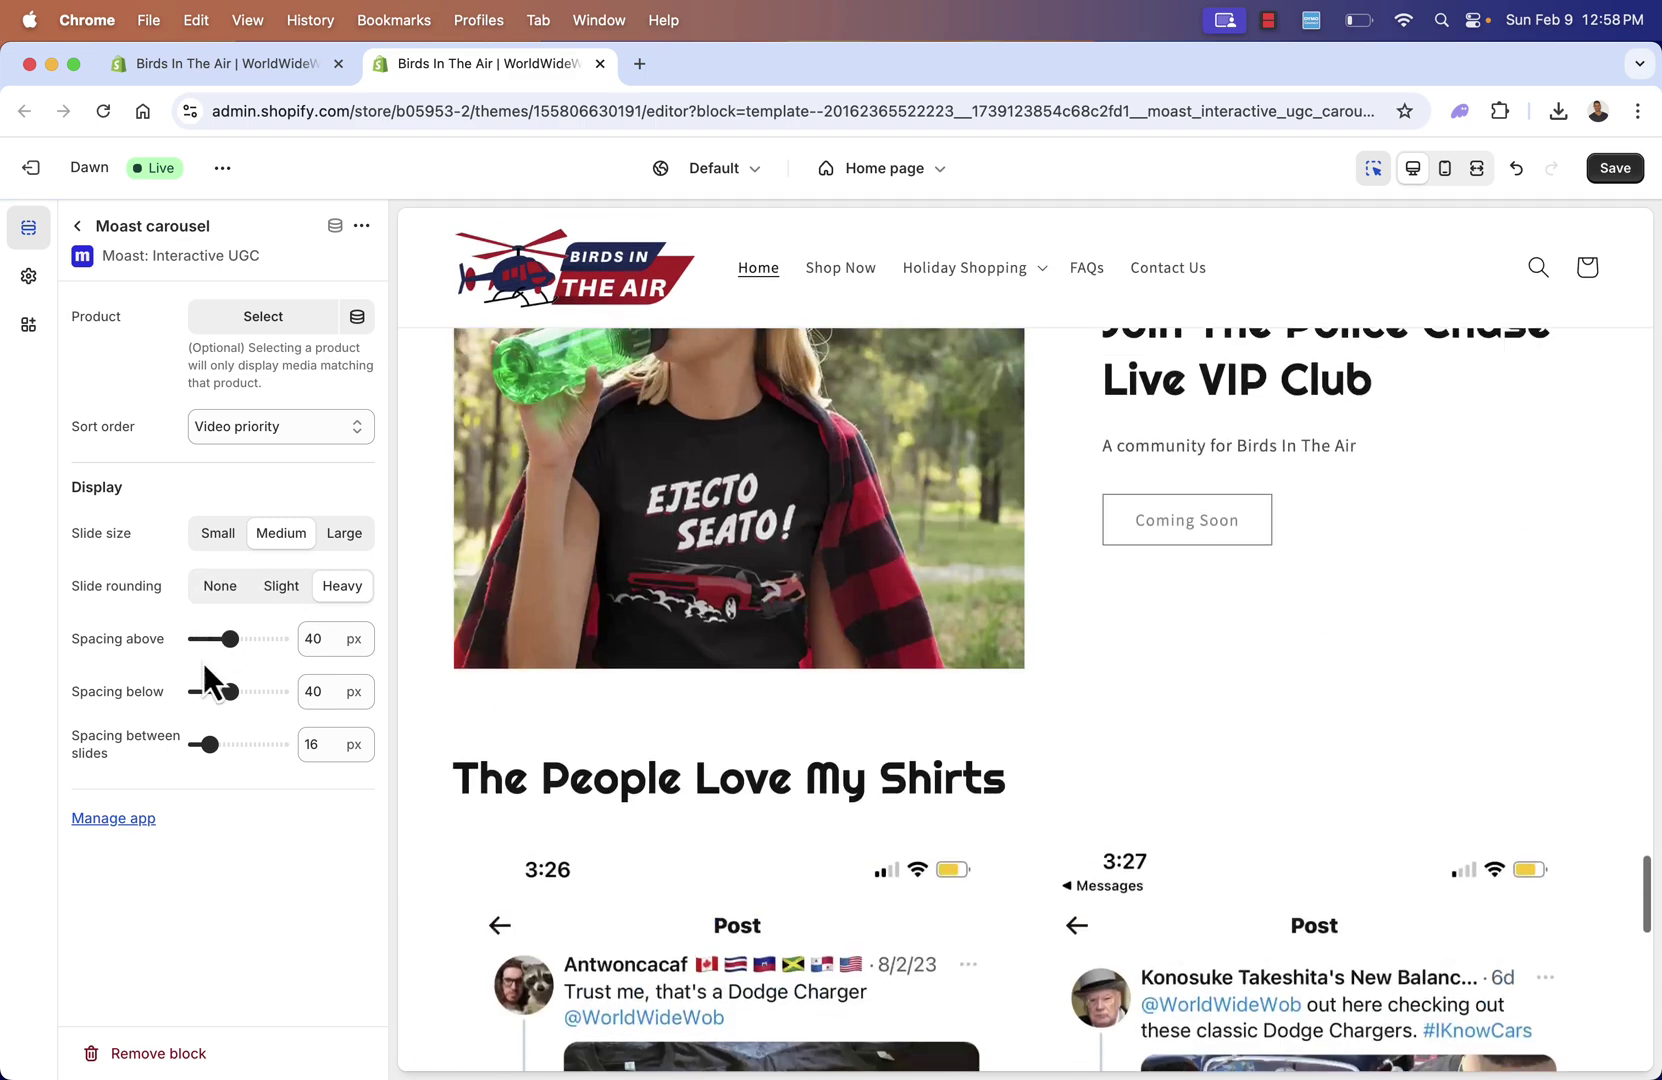
mouse_move(240, 652)
left_mouse_down()
mouse_move(280, 645)
mouse_move(234, 642)
left_mouse_up()
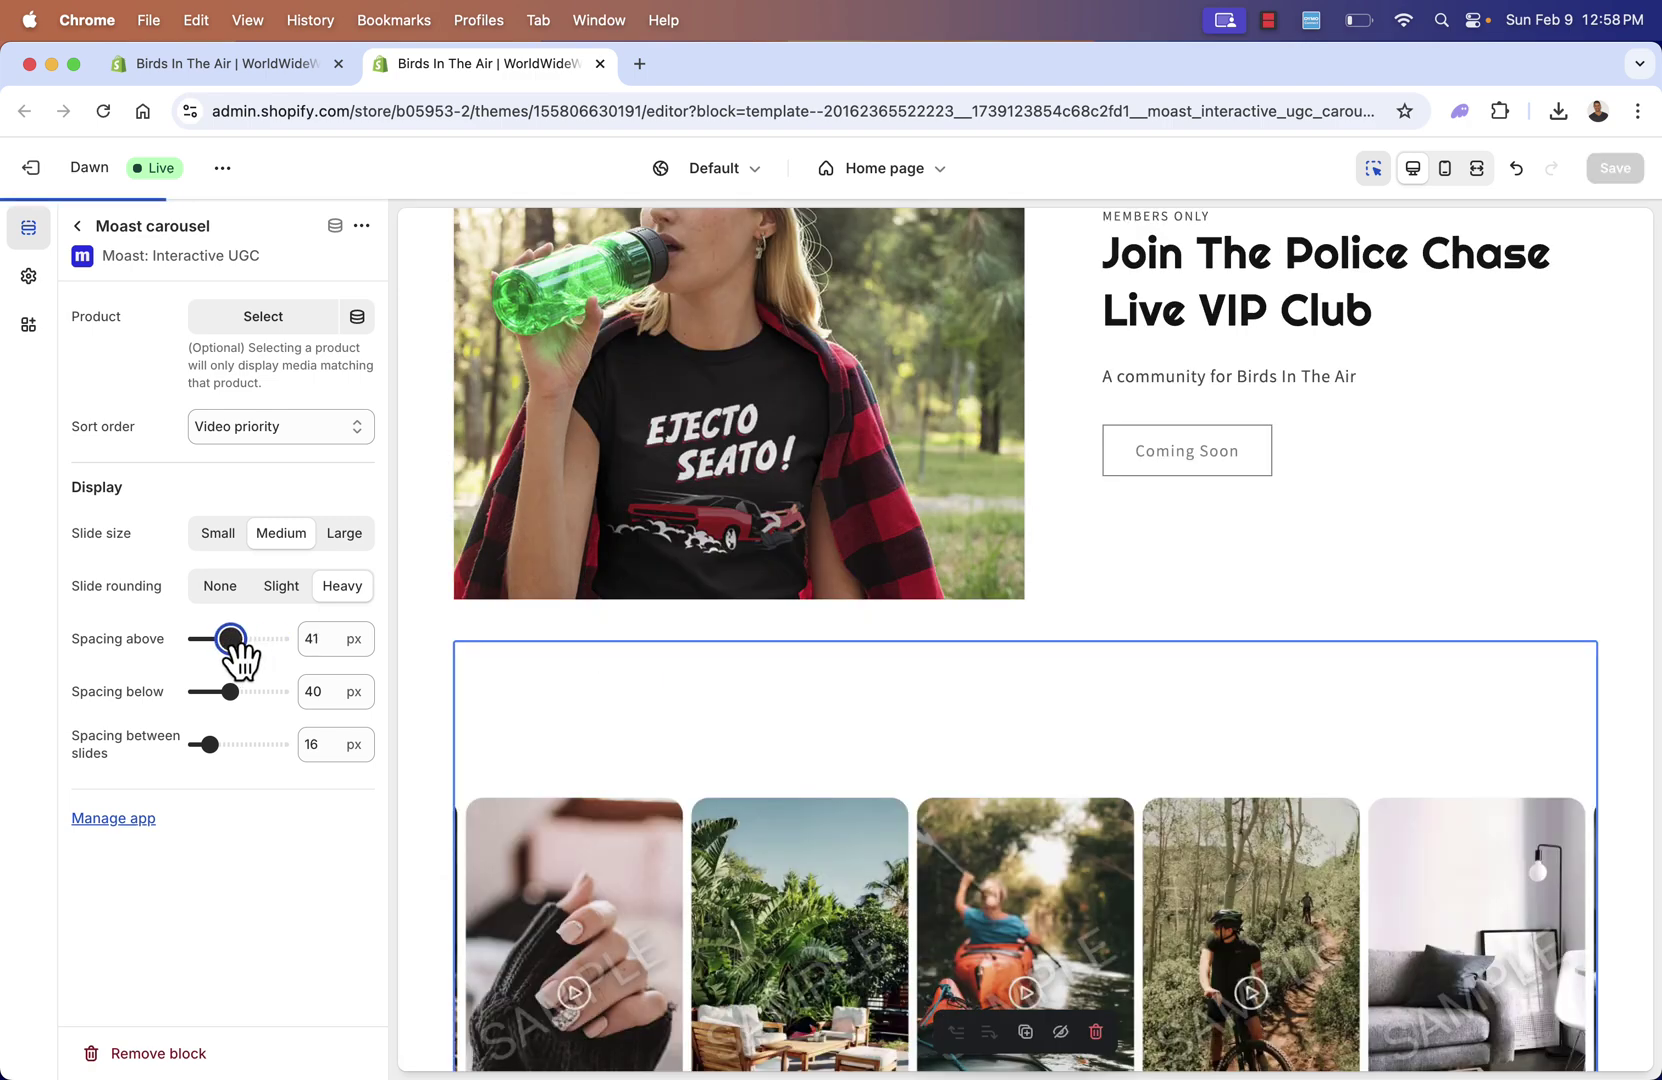
scroll(1520, 280, "down", 8)
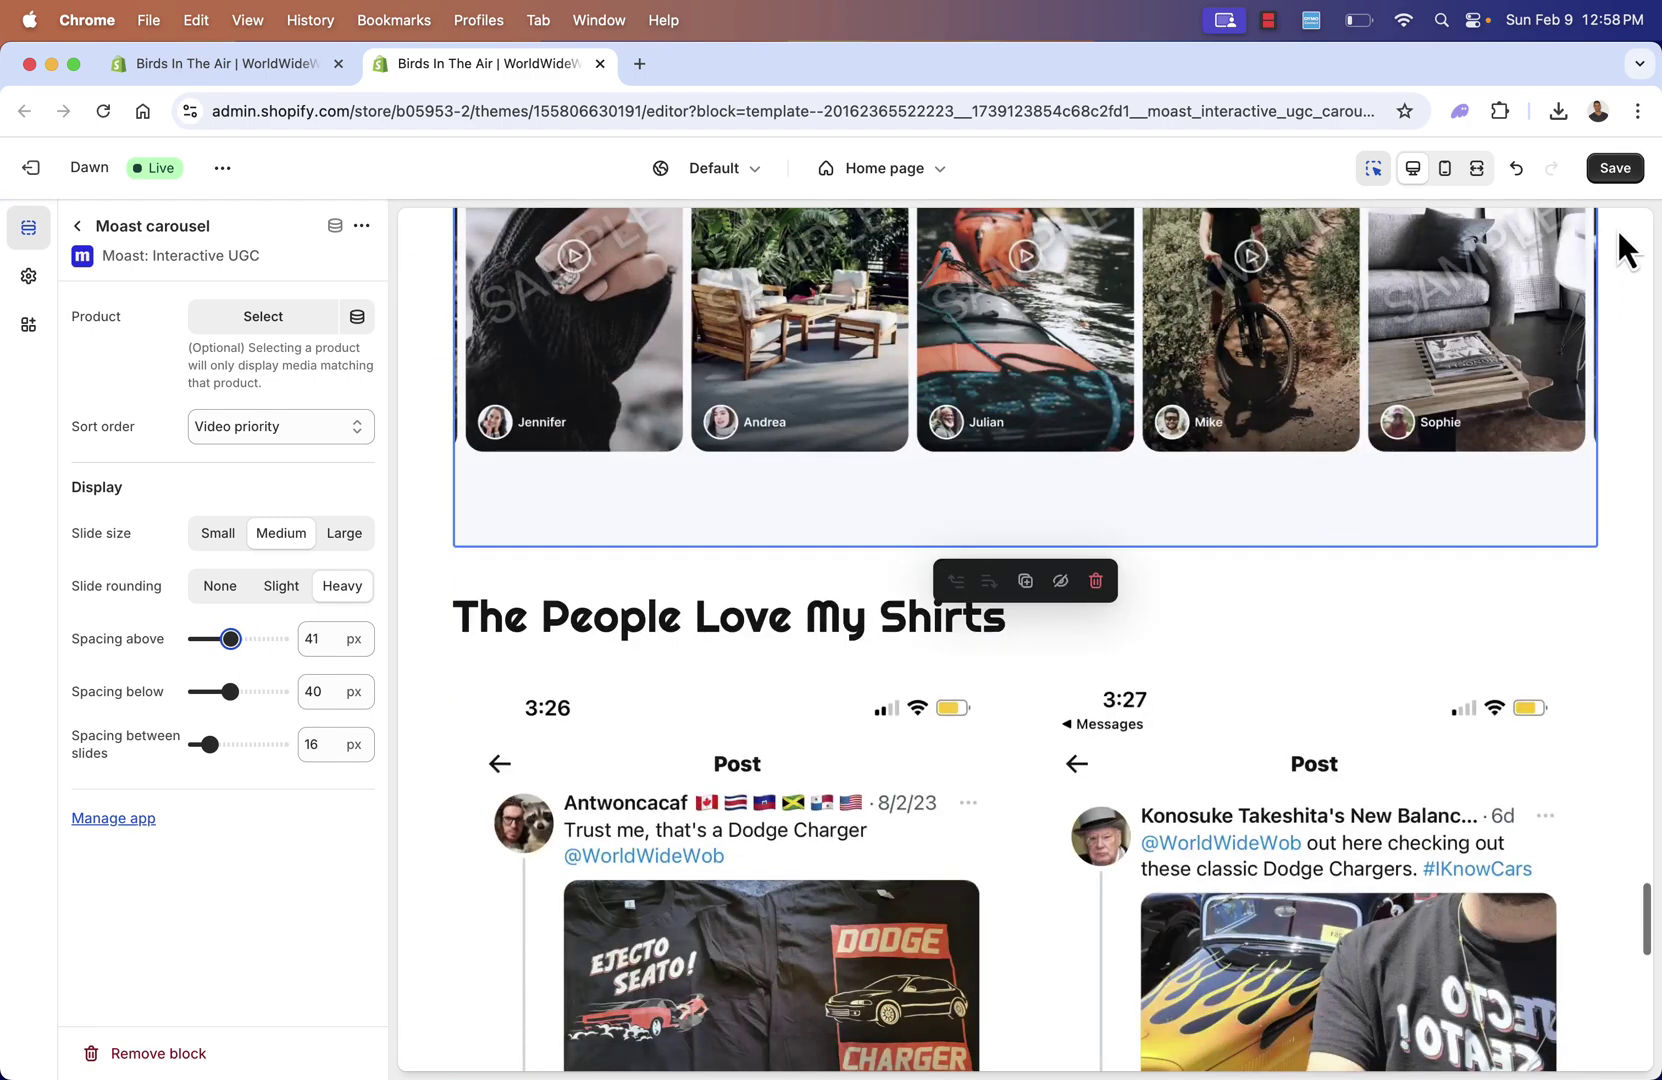
left_click(1630, 170)
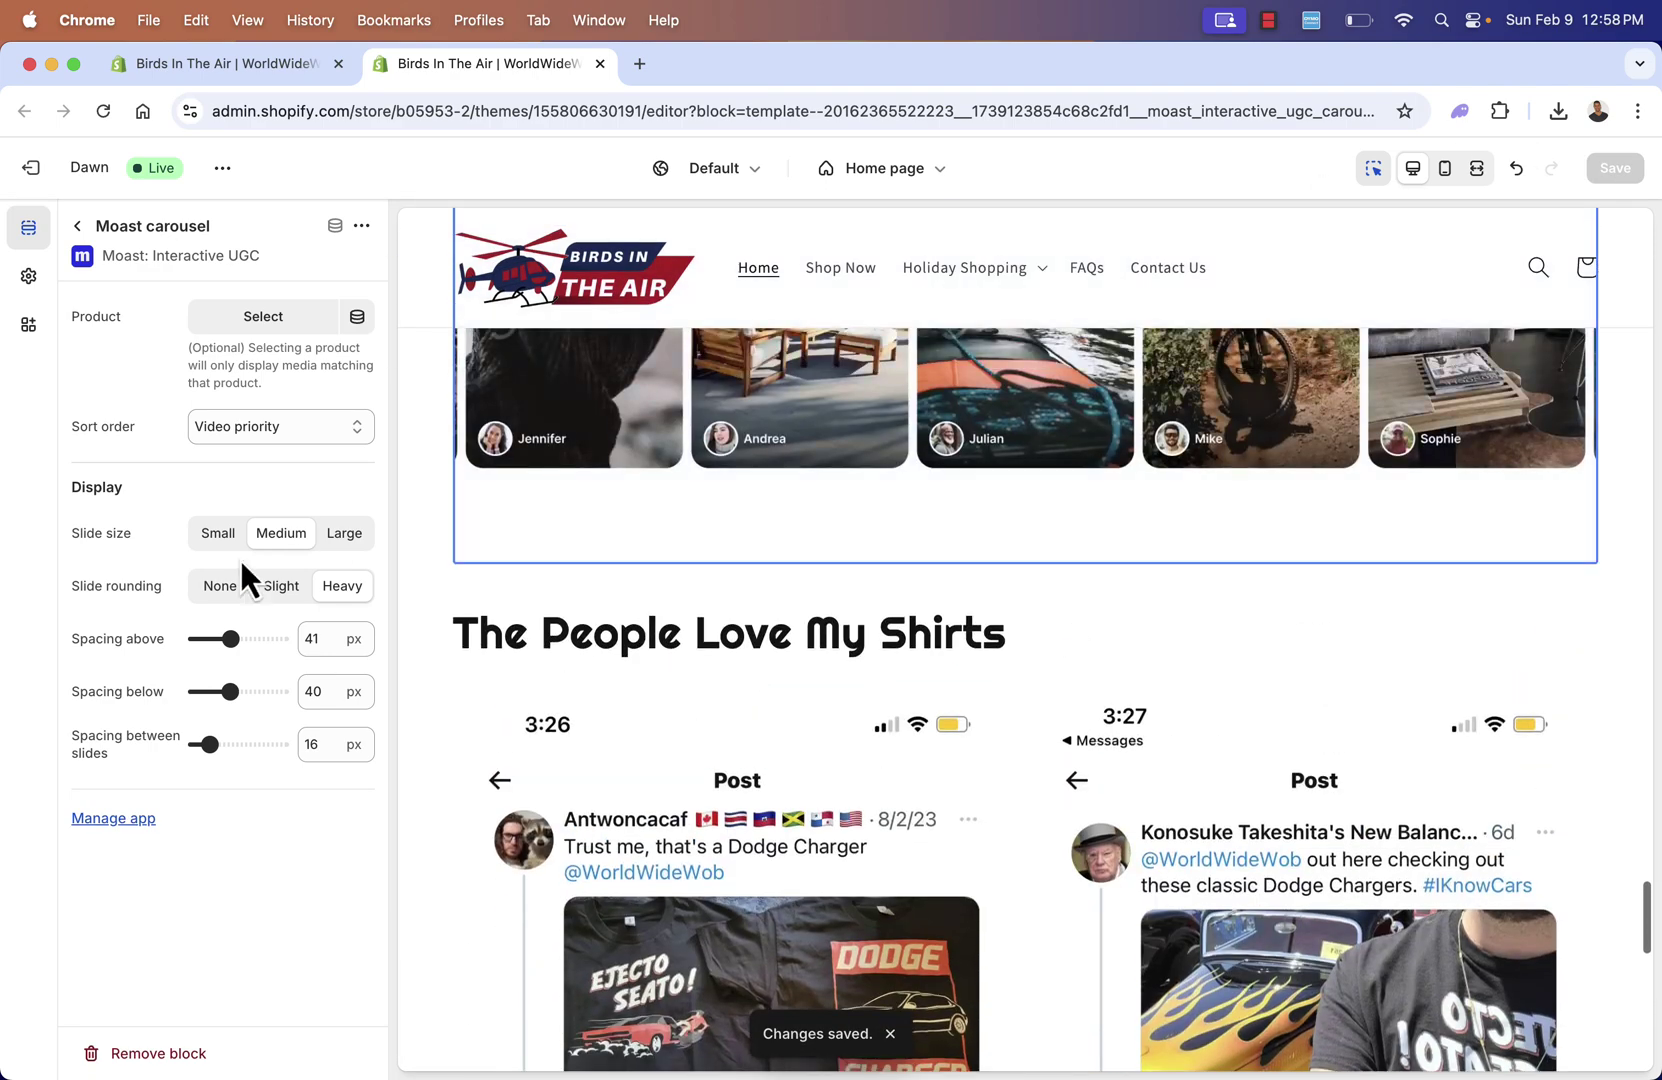
Set the carousel sort order to Latest, save, and return to the Moast app.
left_click(223, 427)
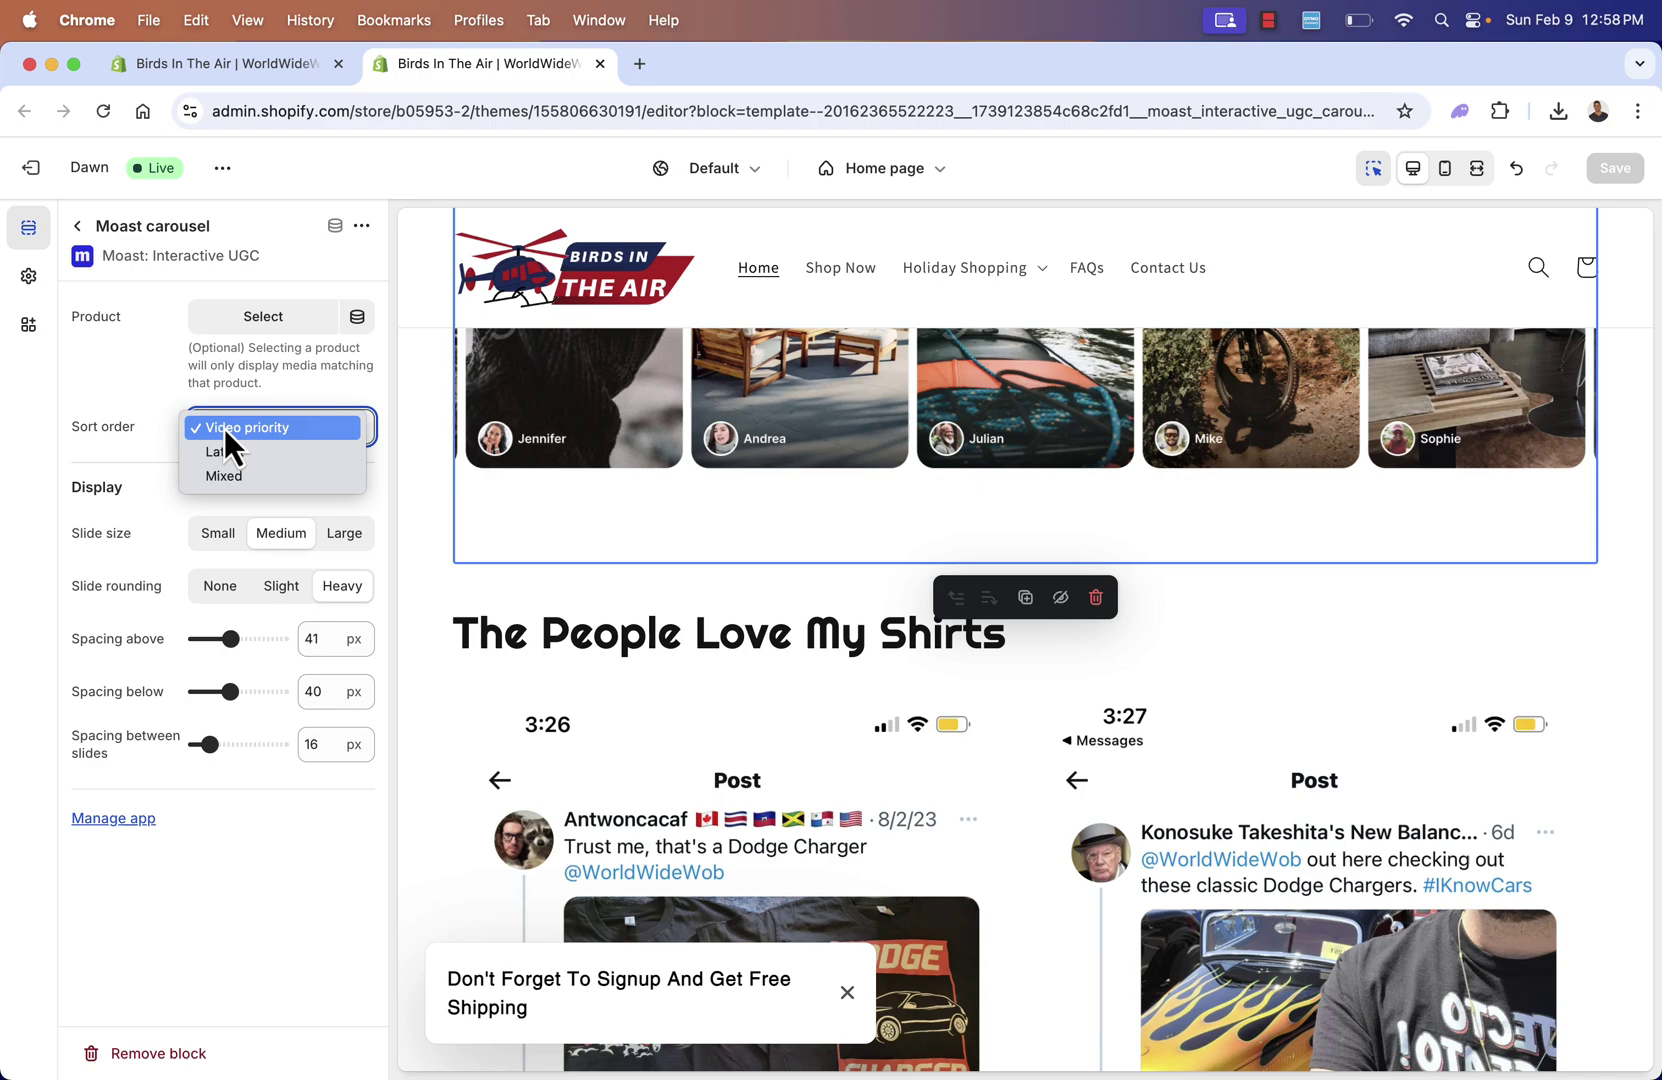
key("Escape")
key("l")
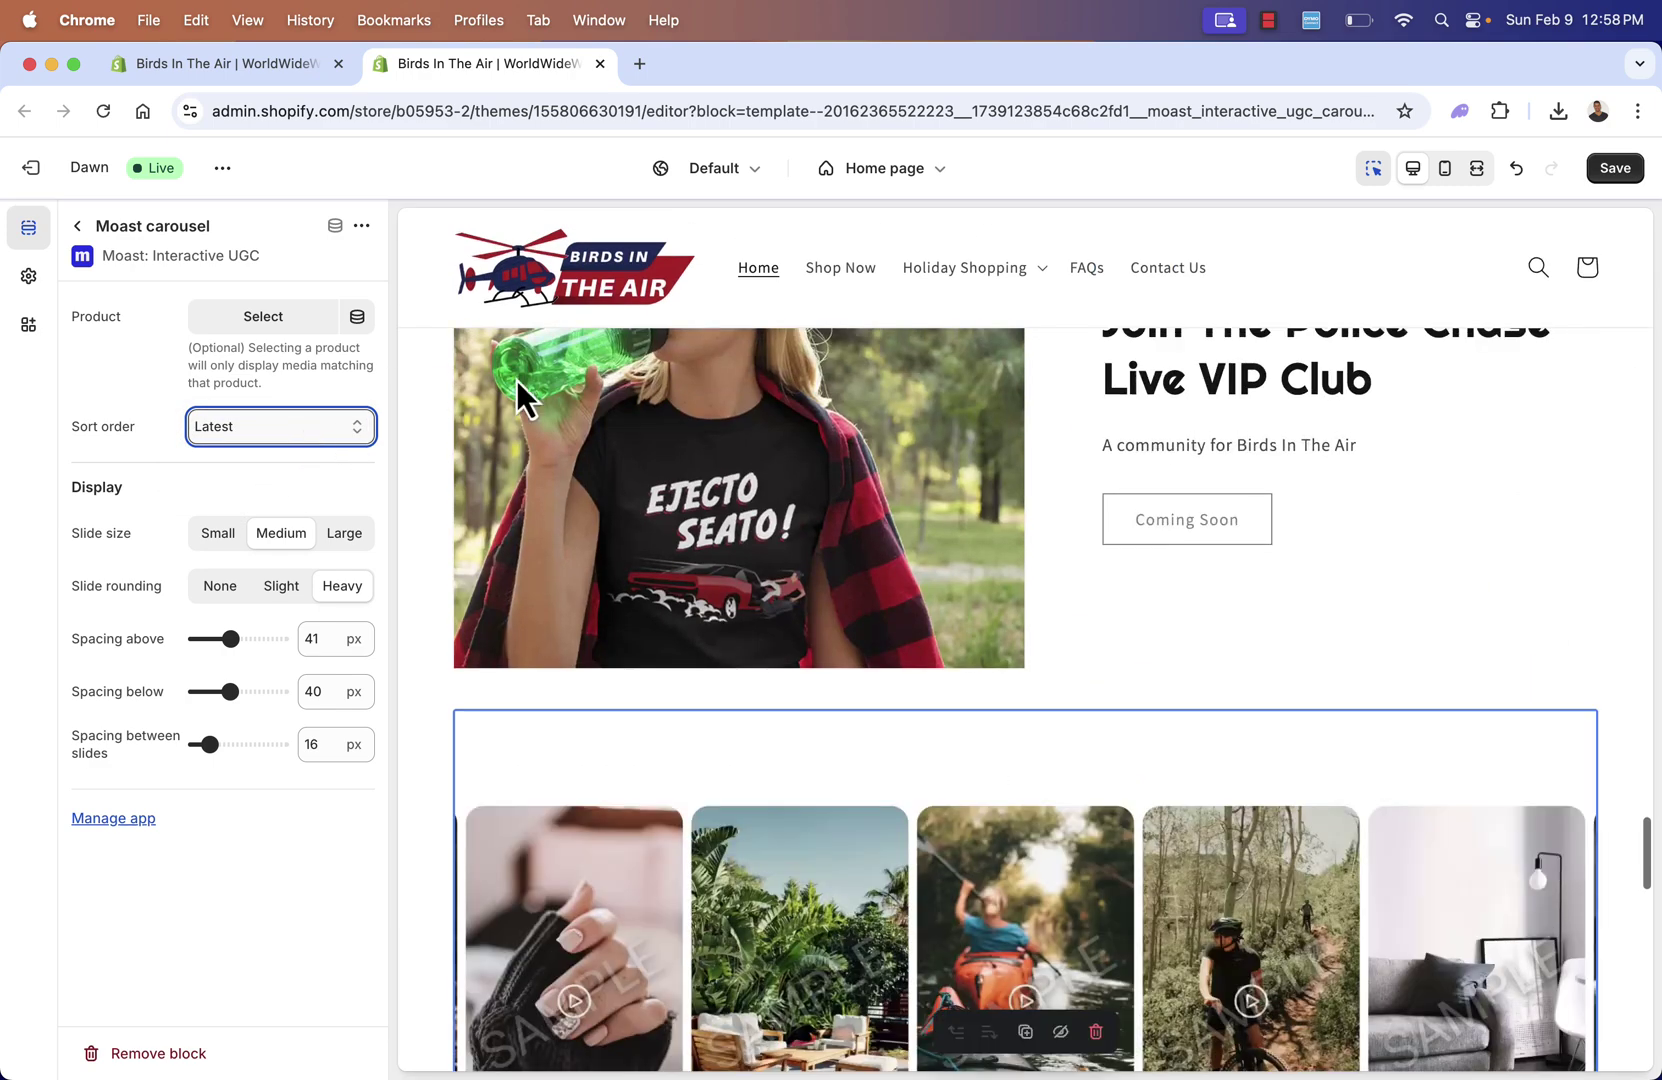
left_click(1608, 172)
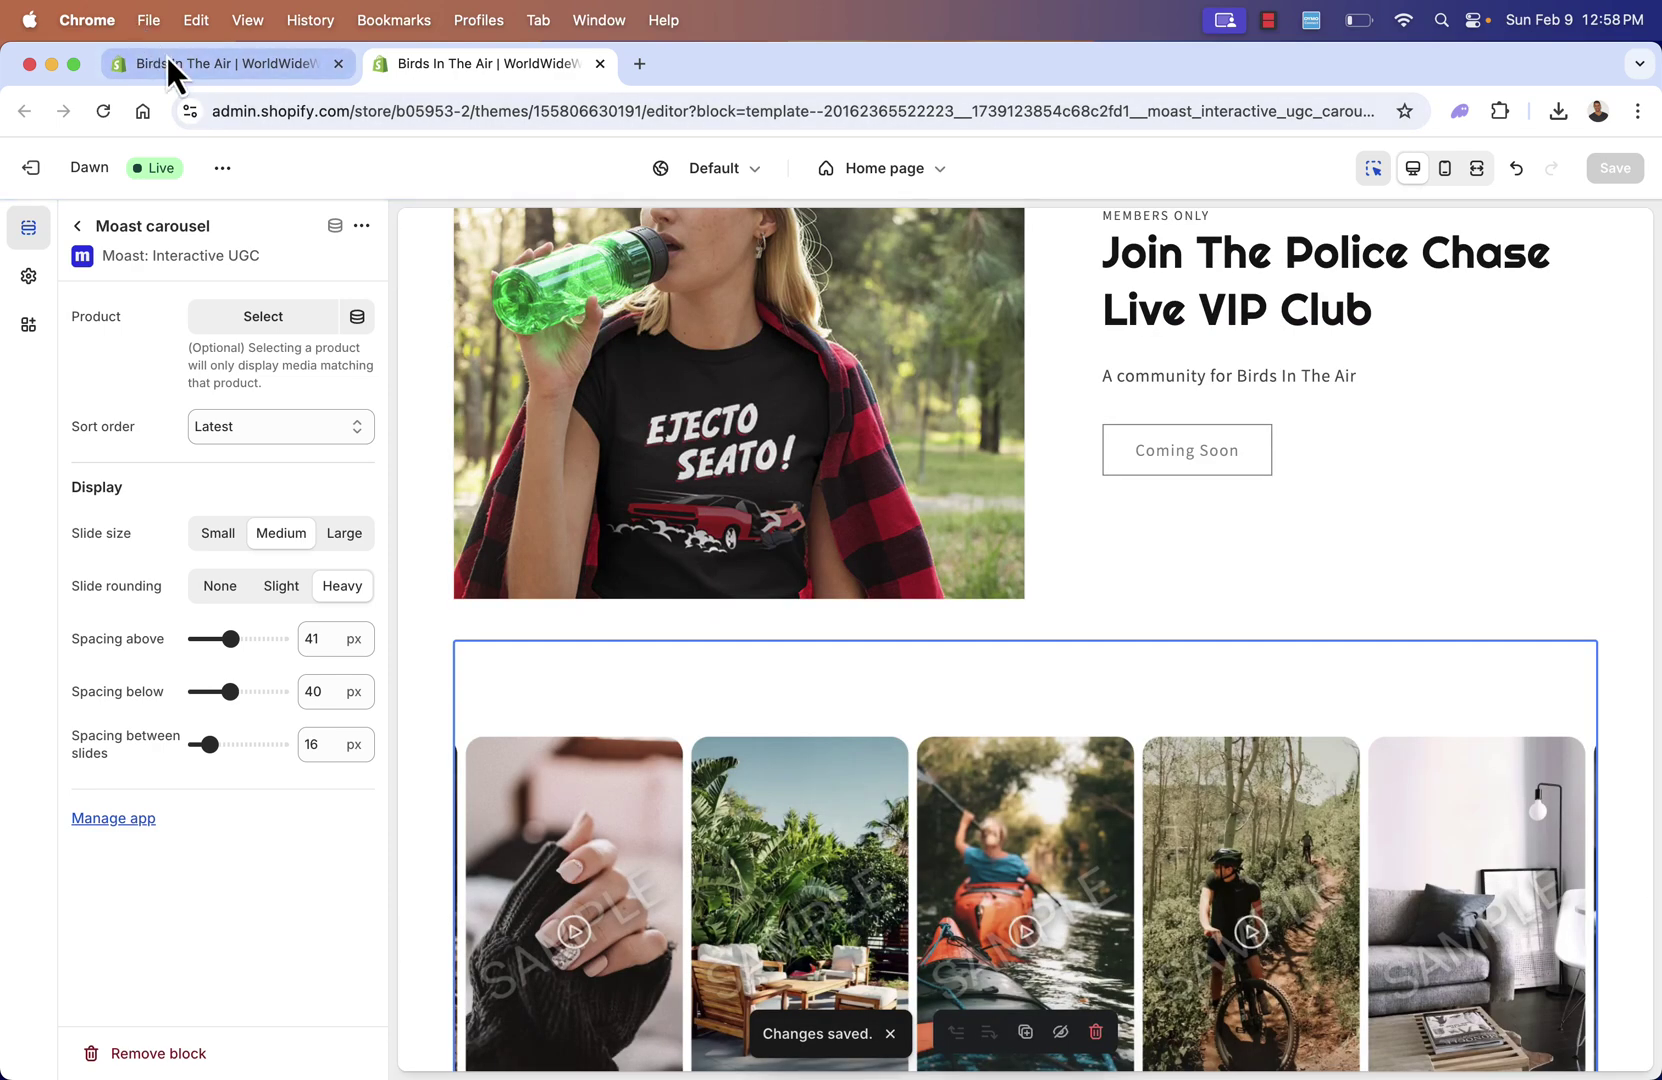
left_click(167, 65)
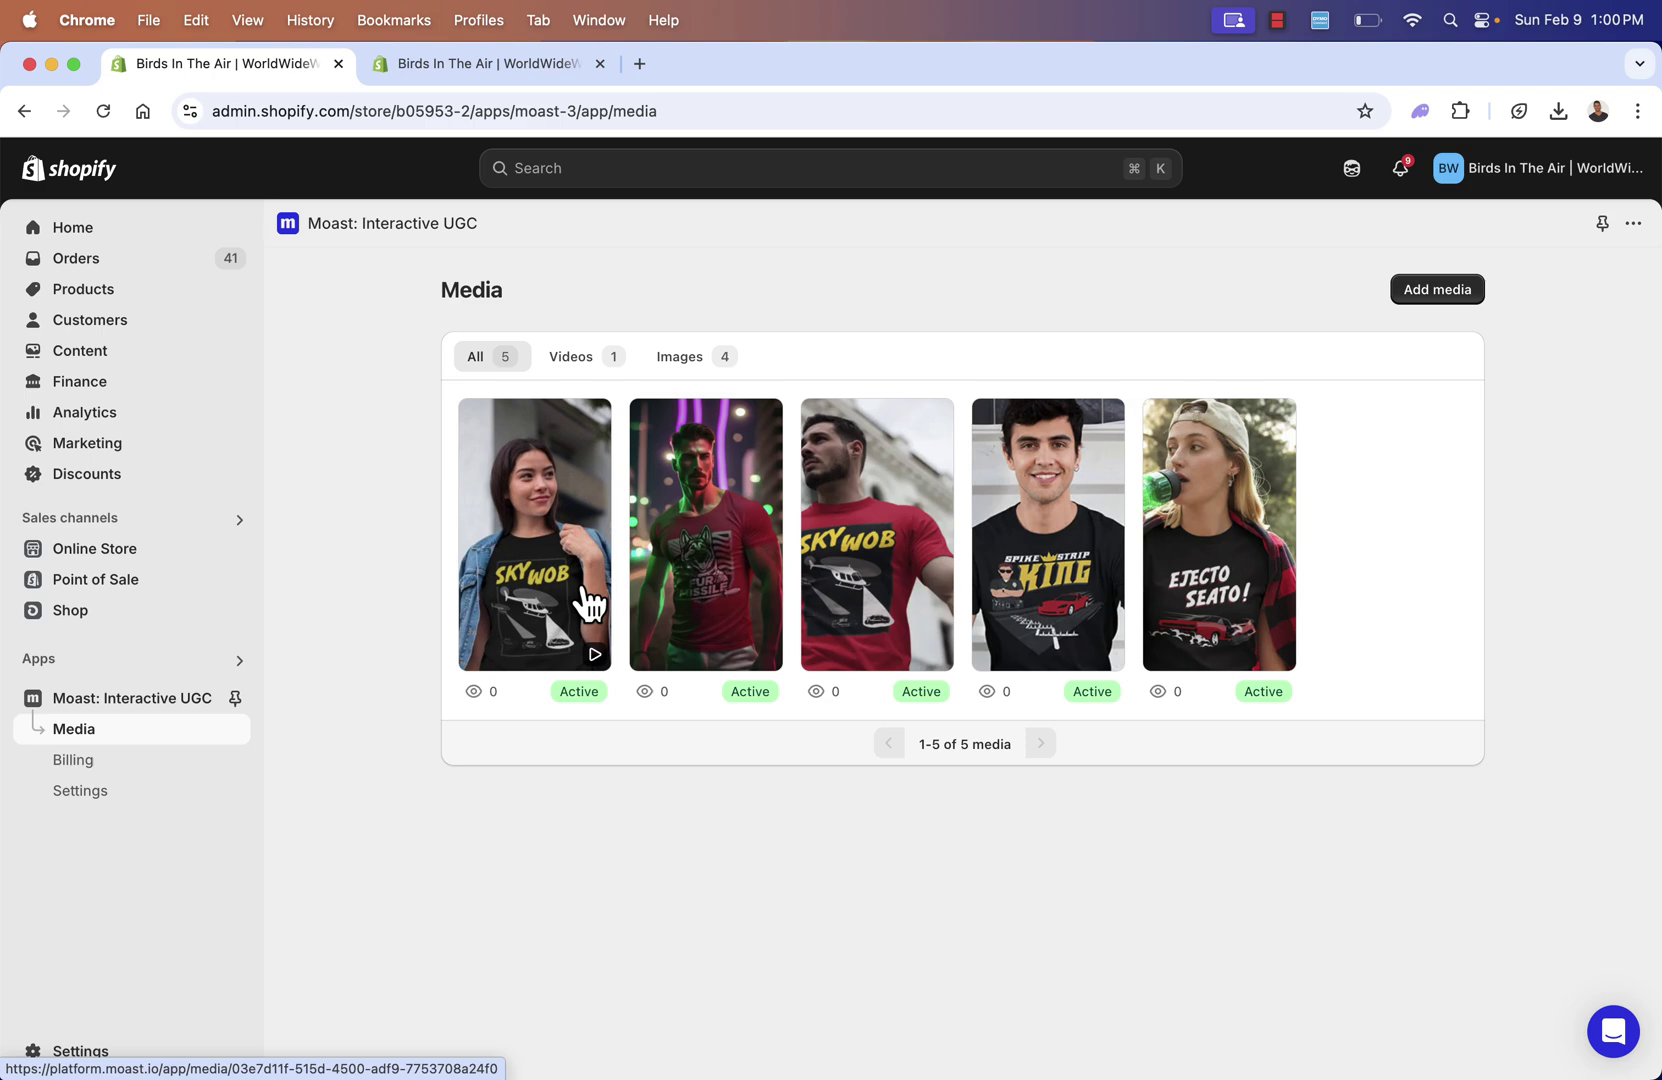
Open the first video's details, keep its status Active, and preview its playback.
left_click(553, 558)
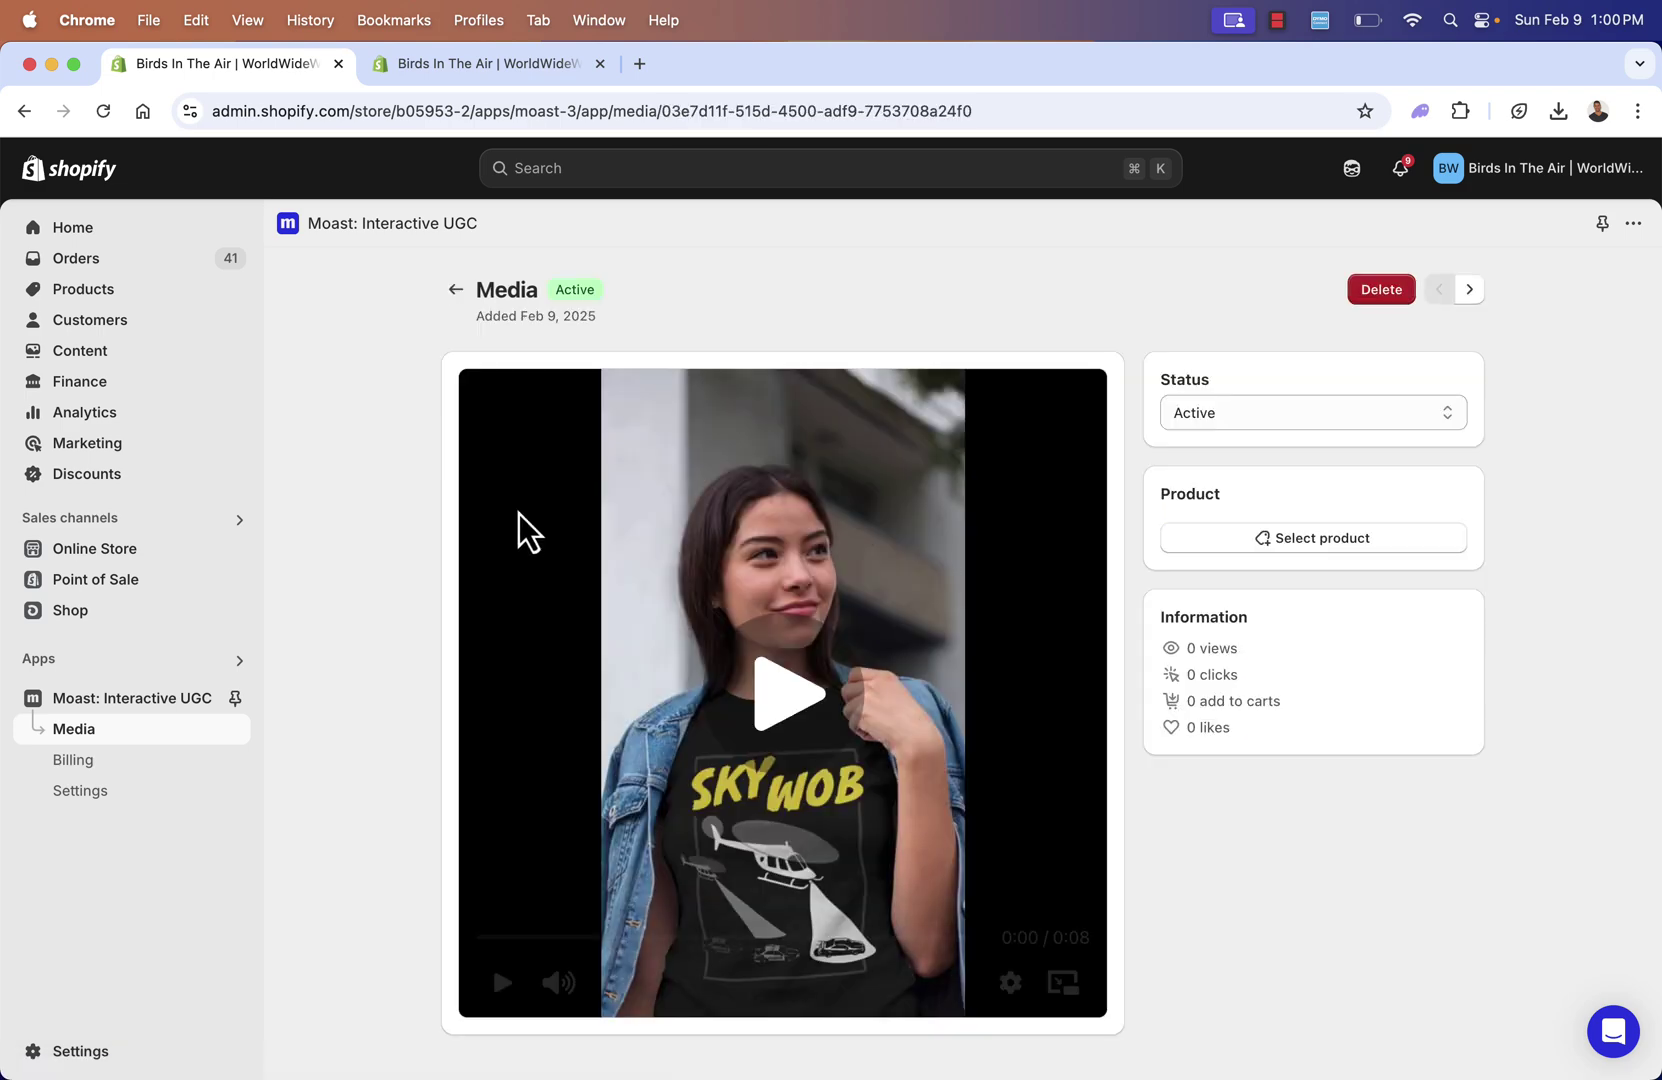
left_click(1182, 414)
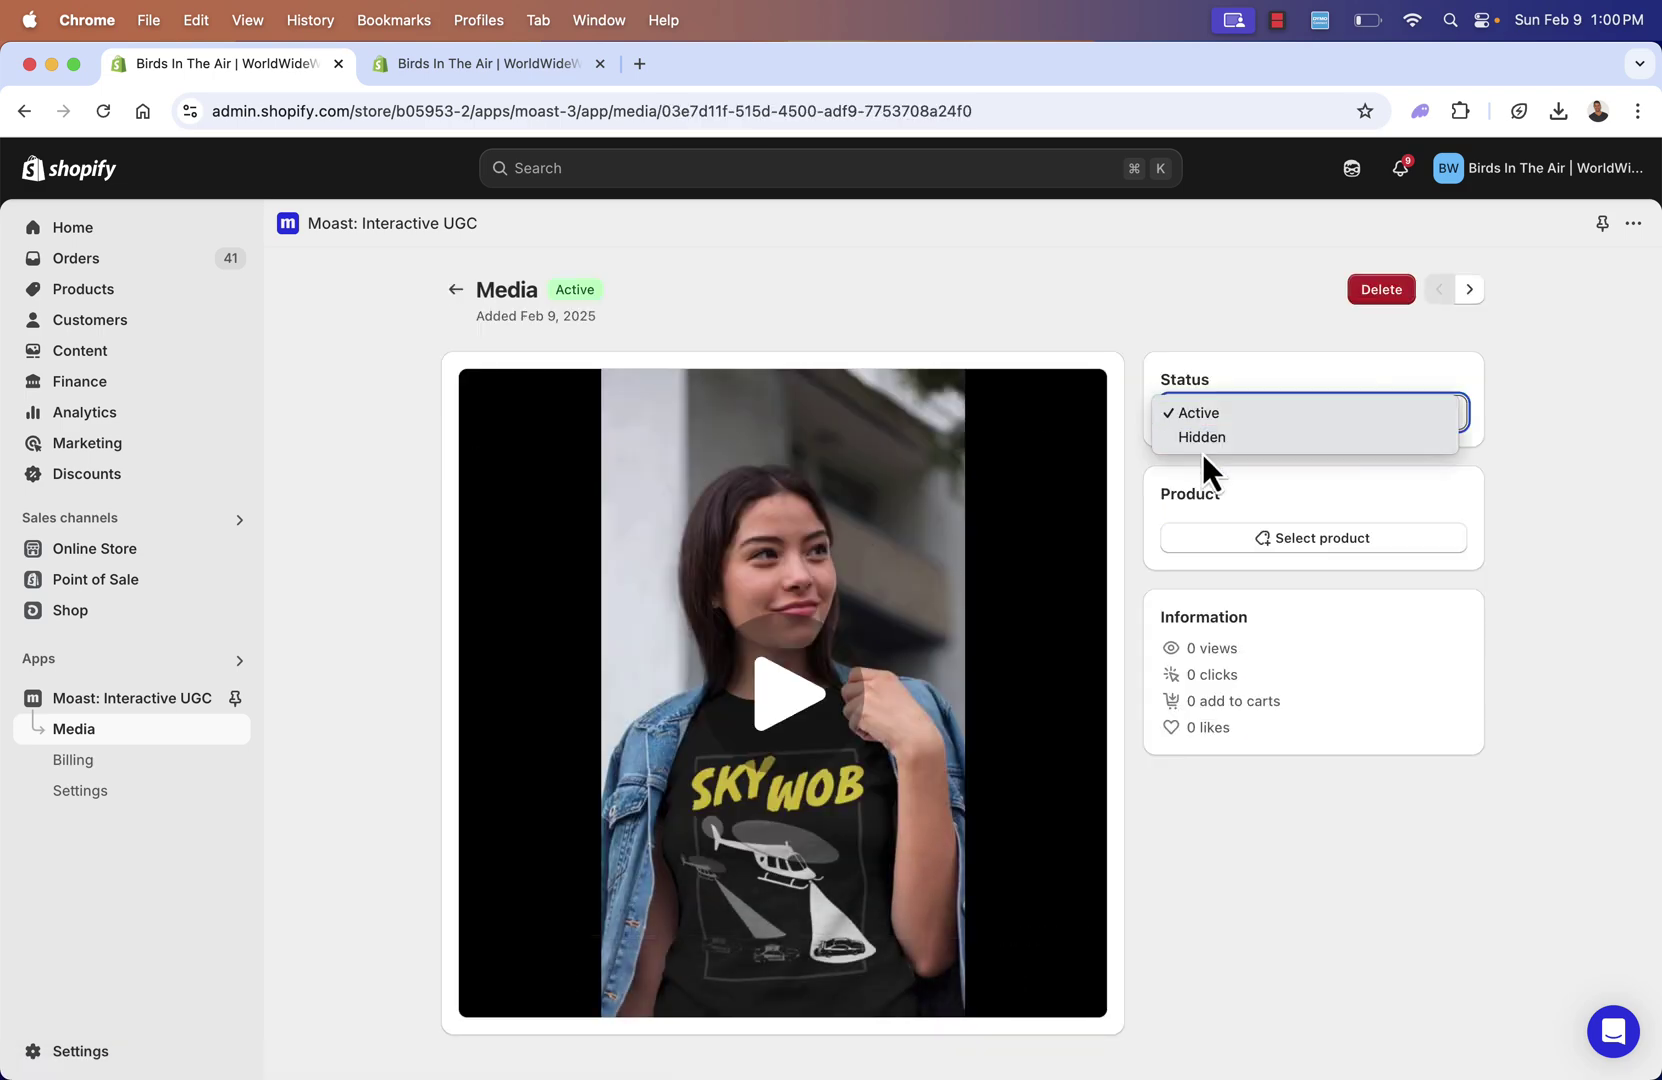
left_click(1227, 321)
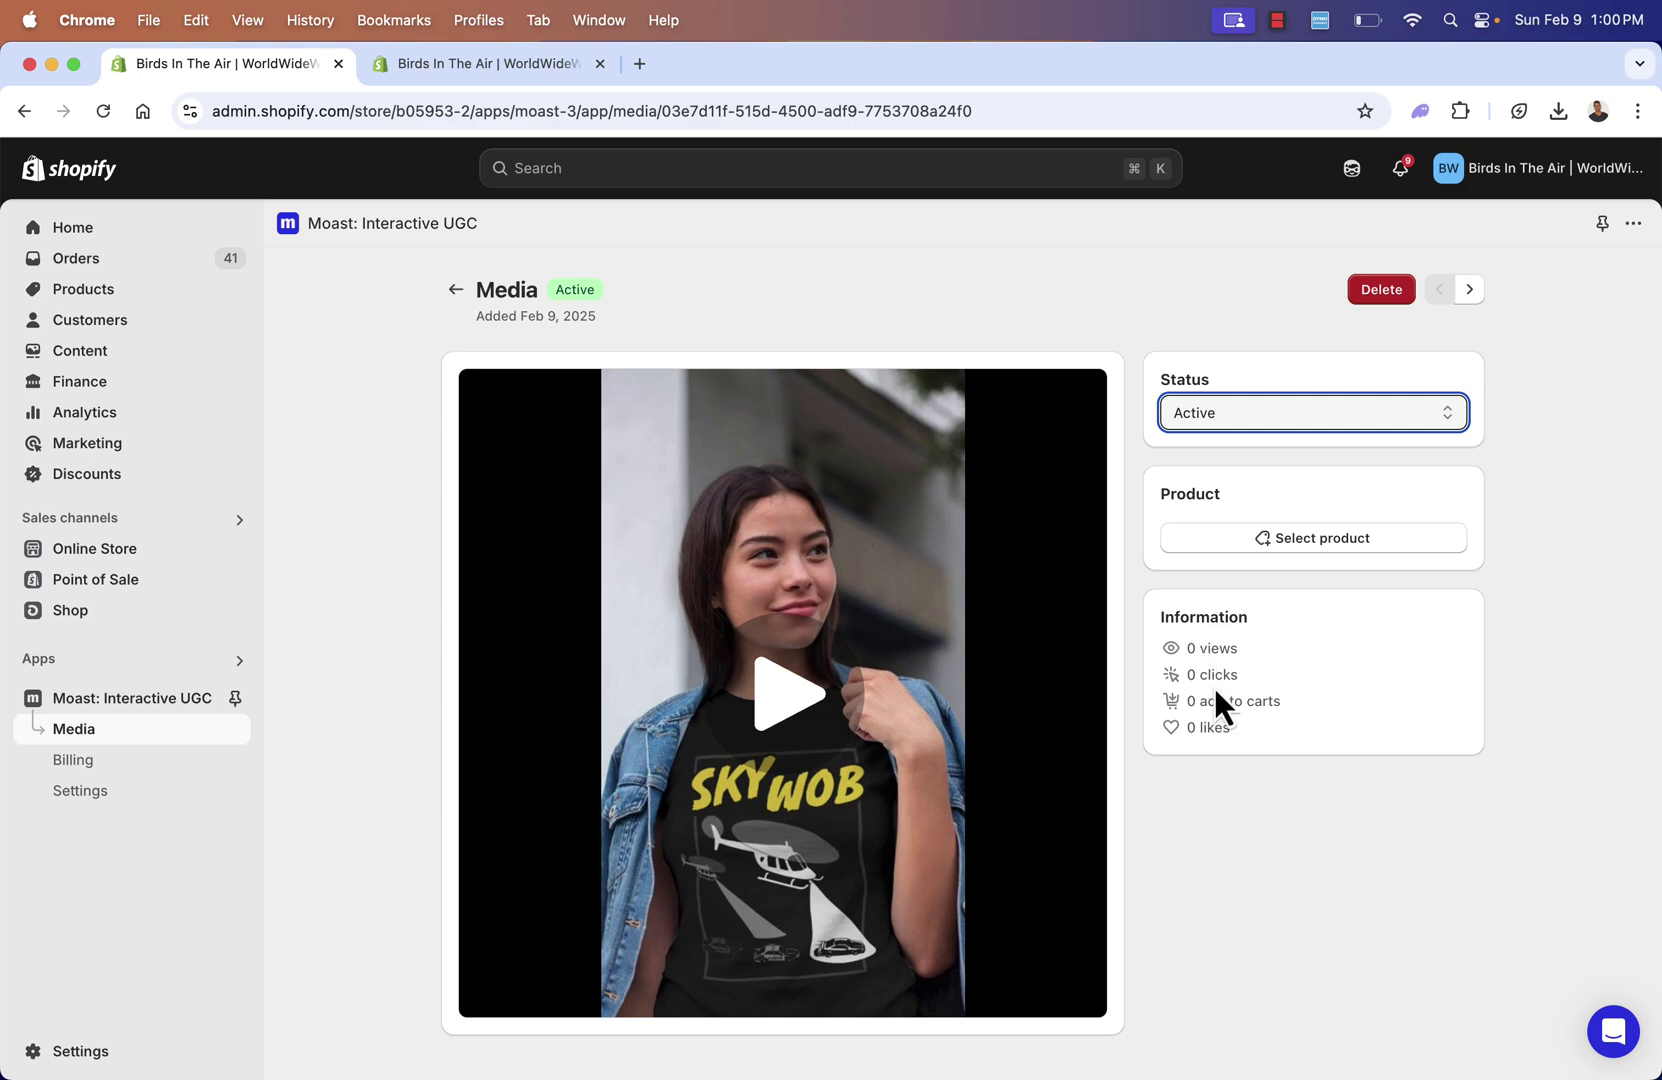
left_click(1265, 680)
mouse_move(779, 796)
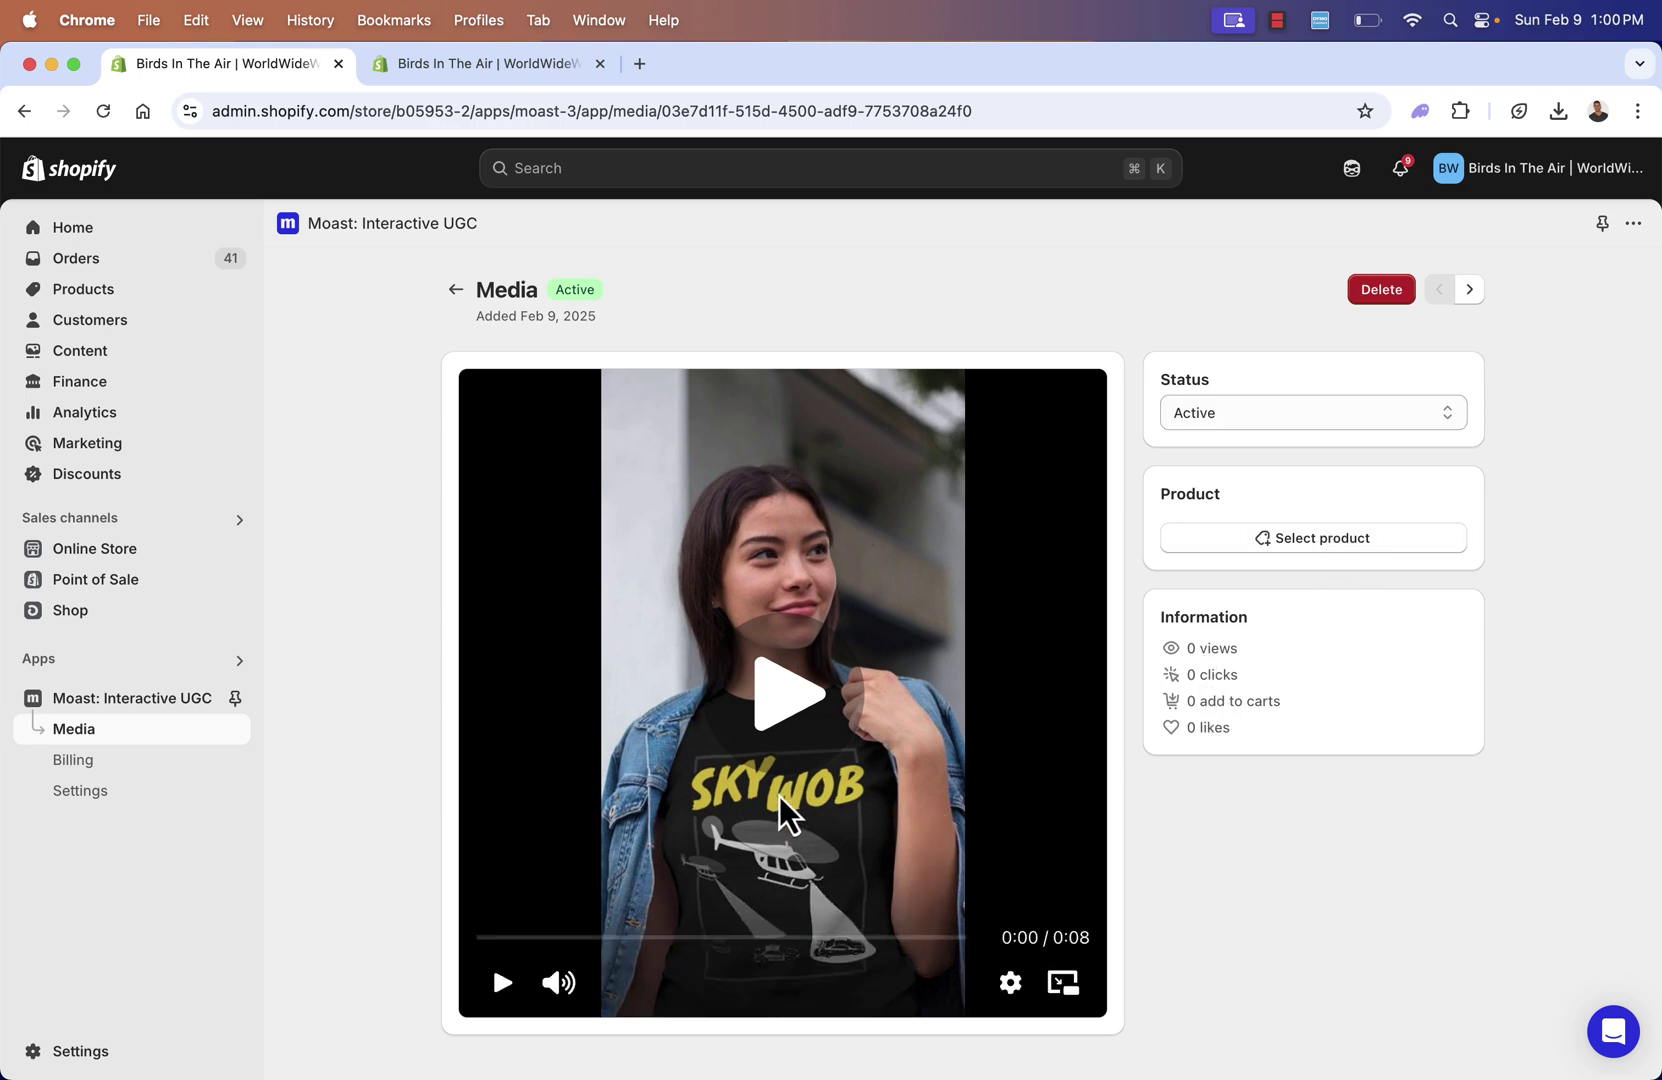
left_click(789, 708)
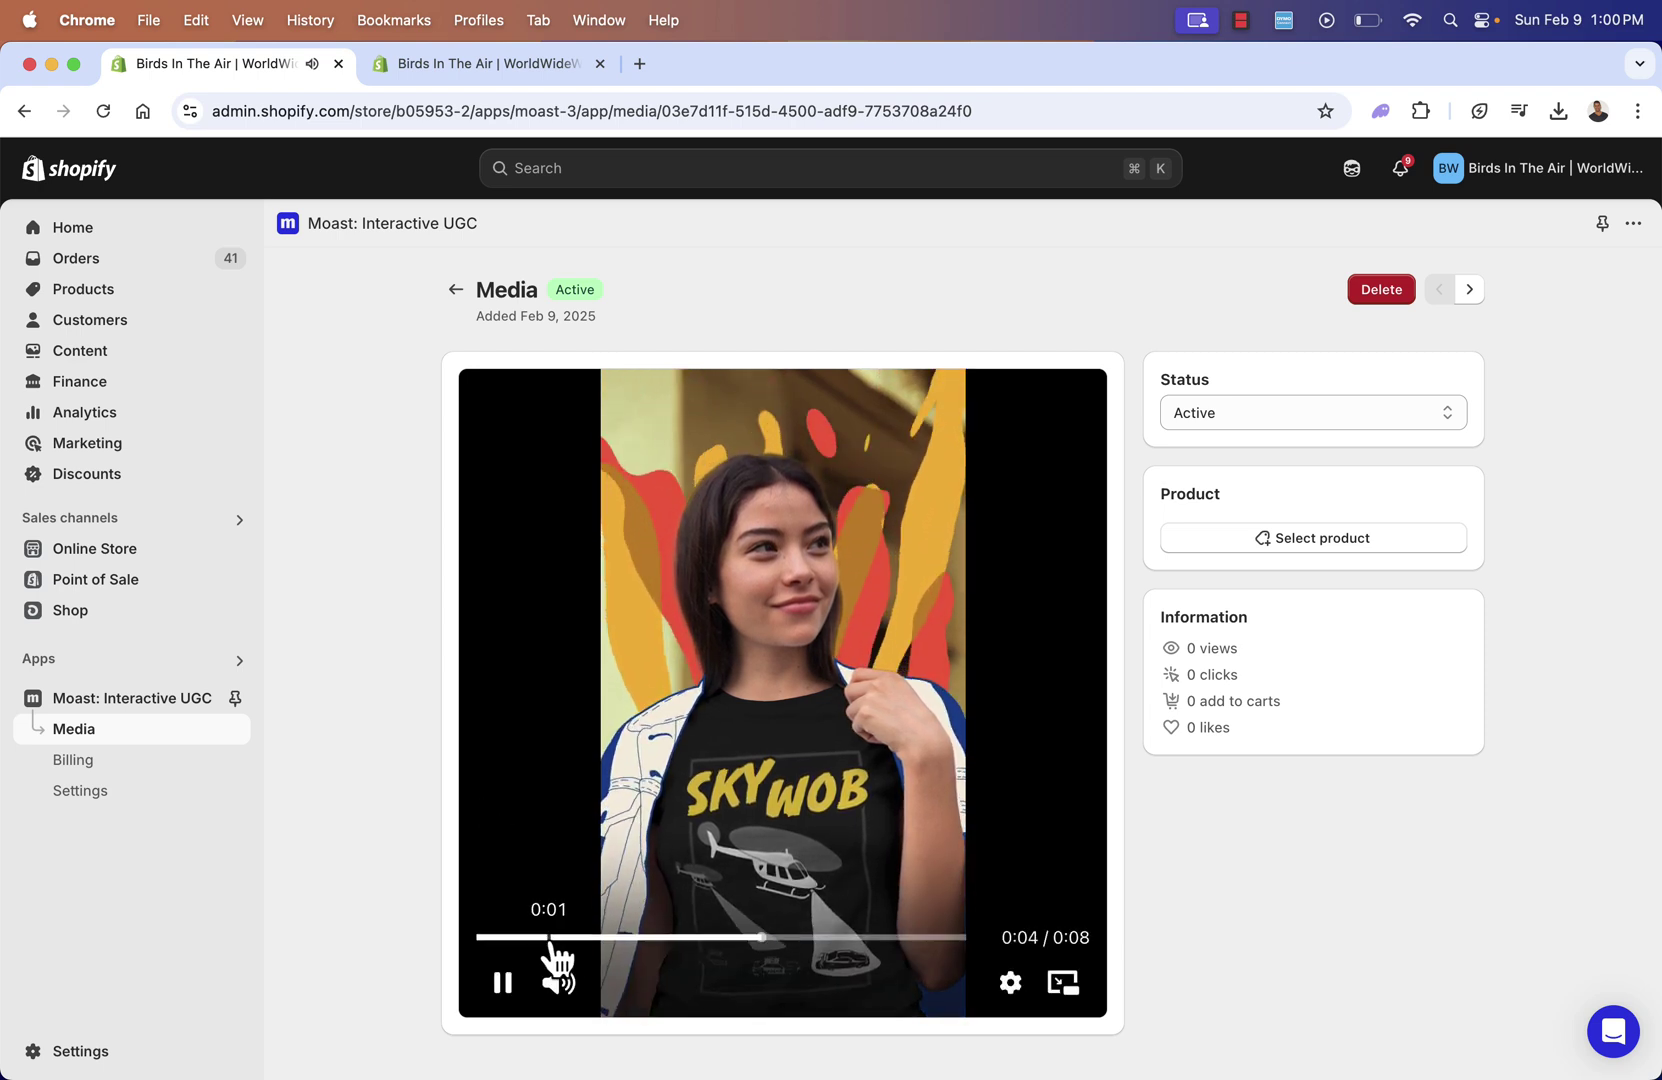
mouse_move(553, 985)
left_click(503, 983)
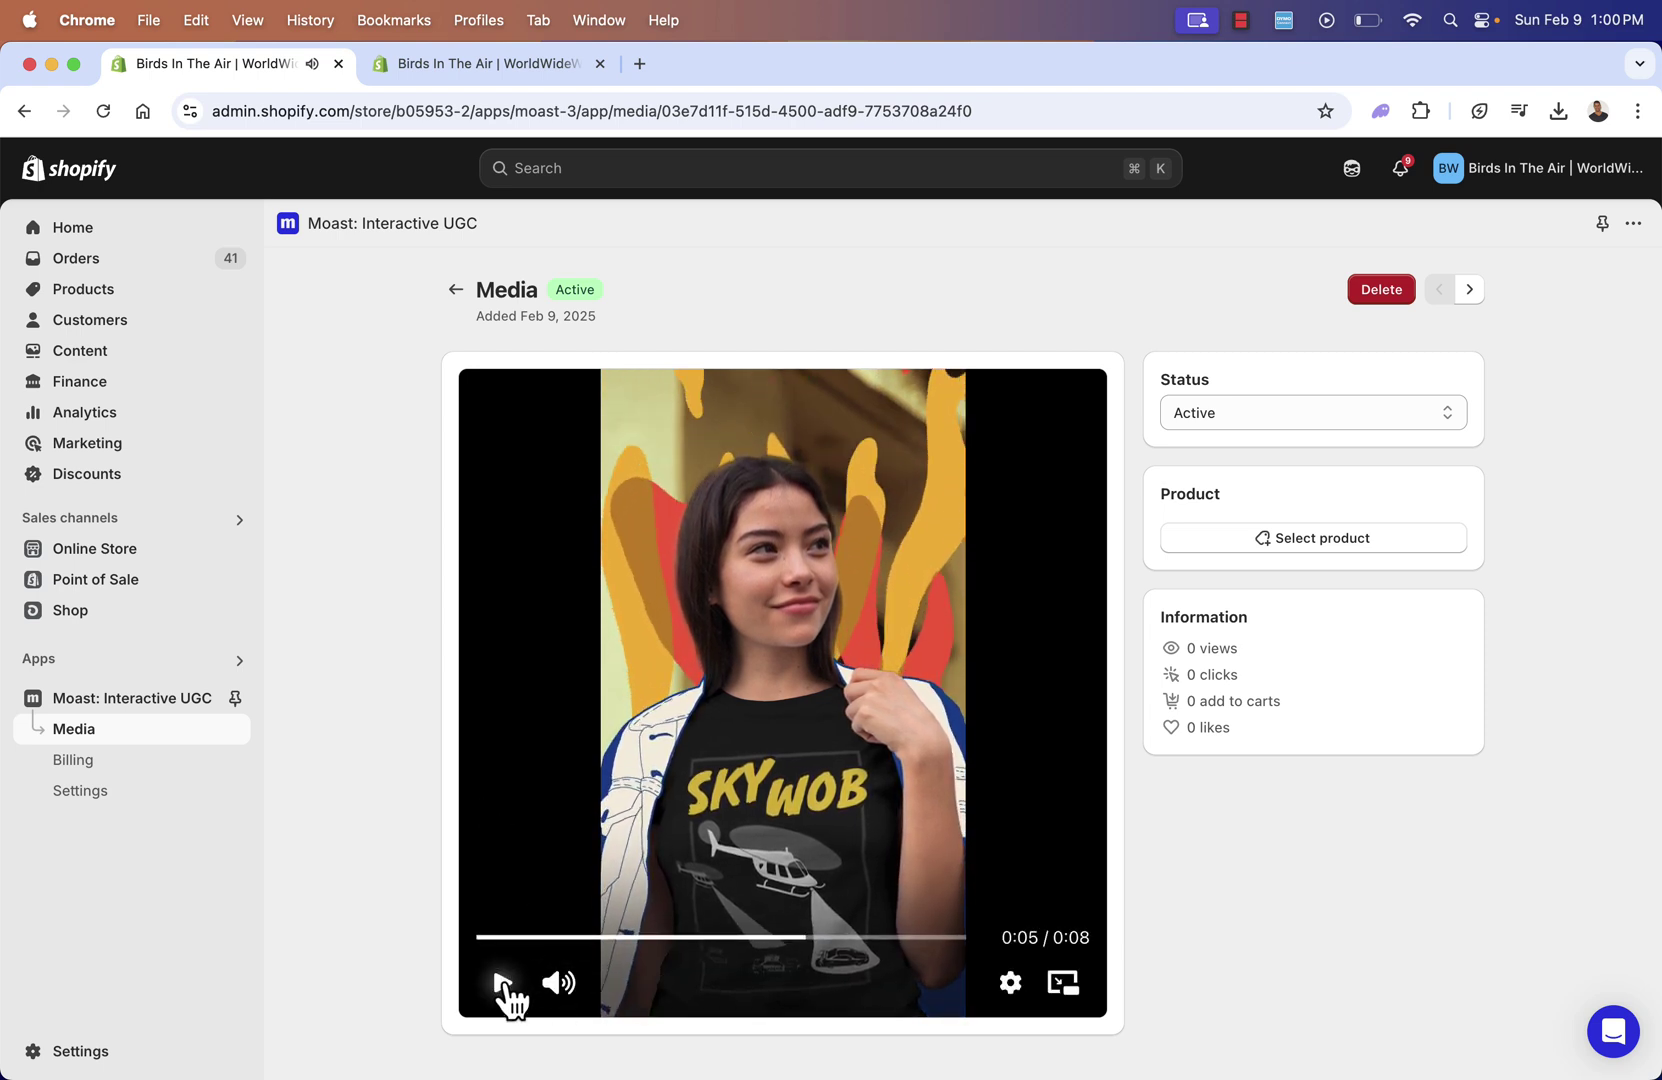
left_click(503, 983)
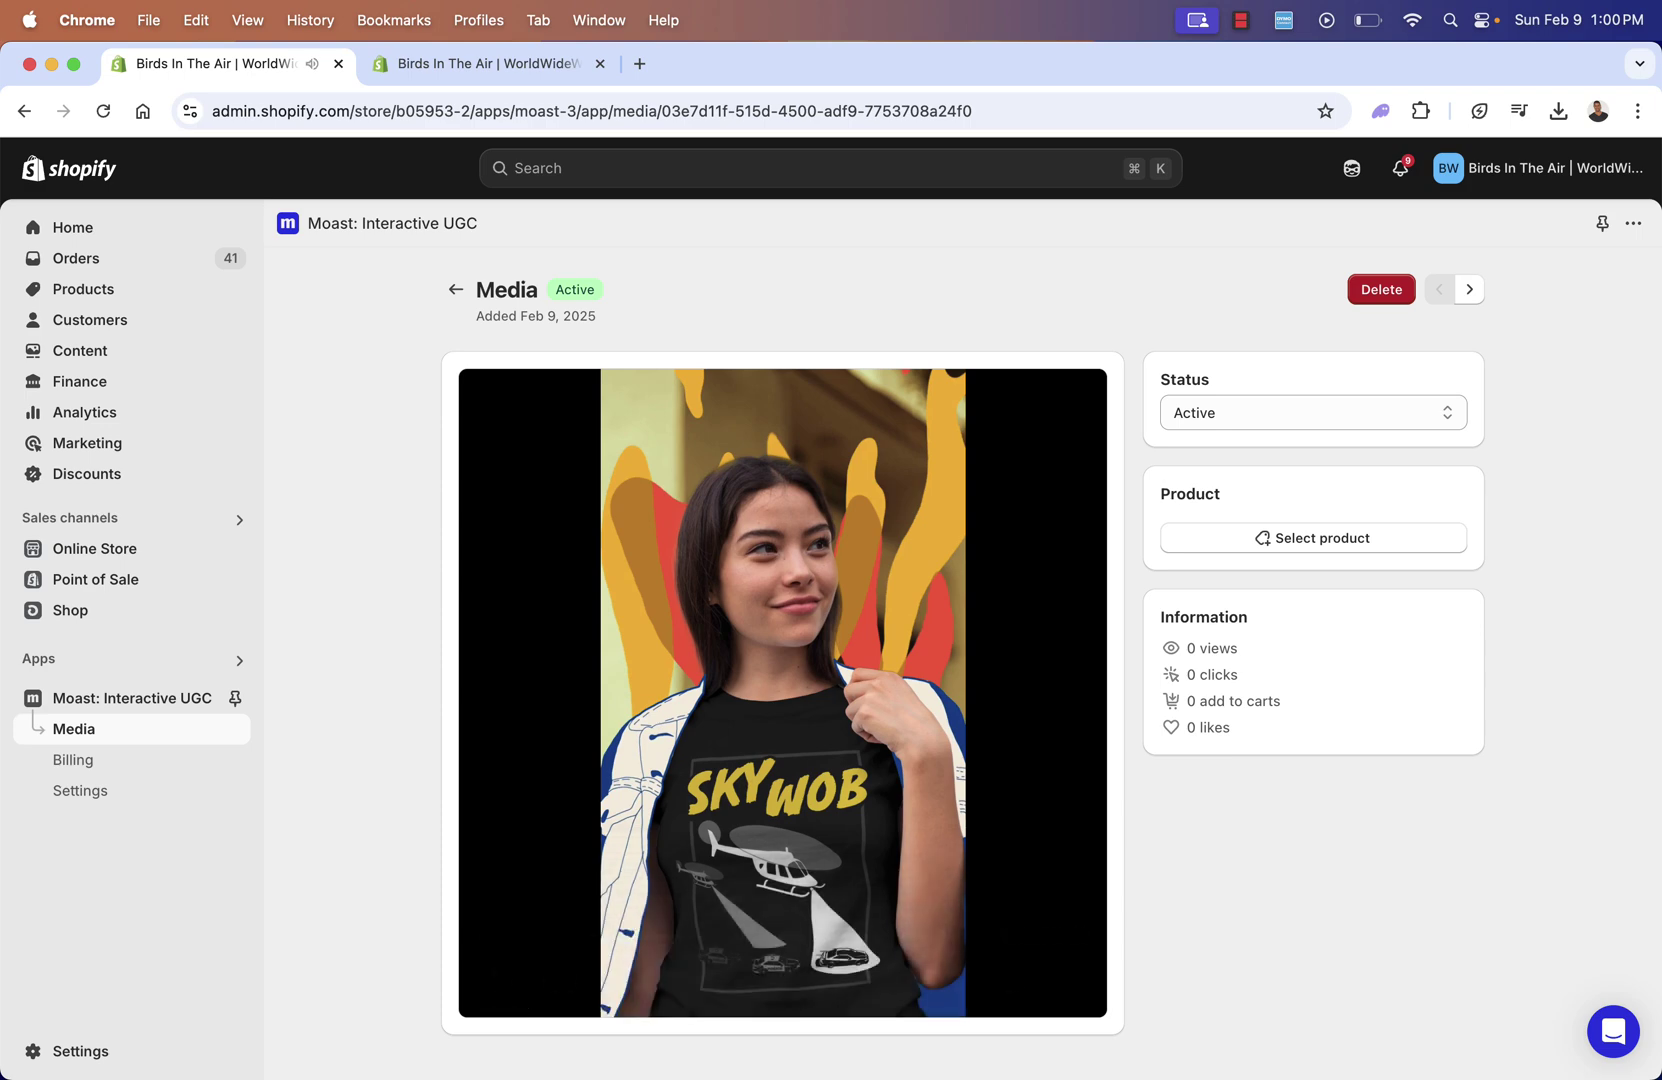
Tag the SKYWOB video with the Sky Wob T-shirt product found by searching 'sky wob'.
mouse_move(560, 832)
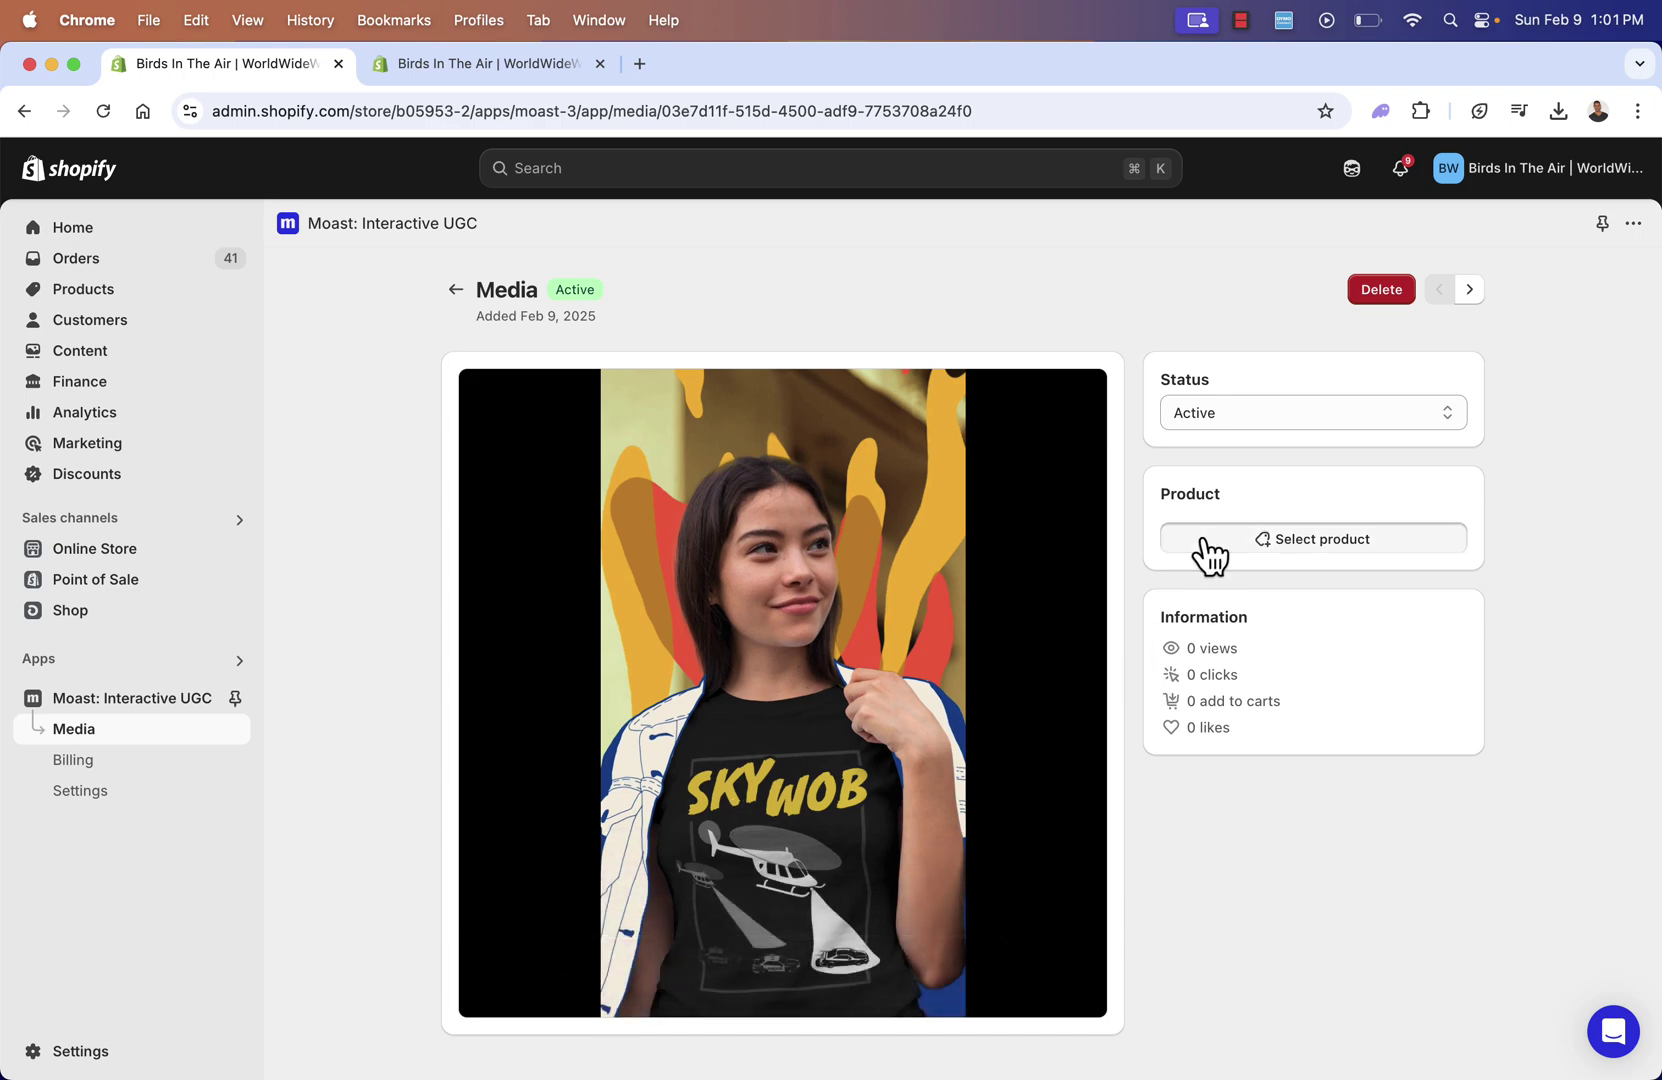
left_click(1203, 540)
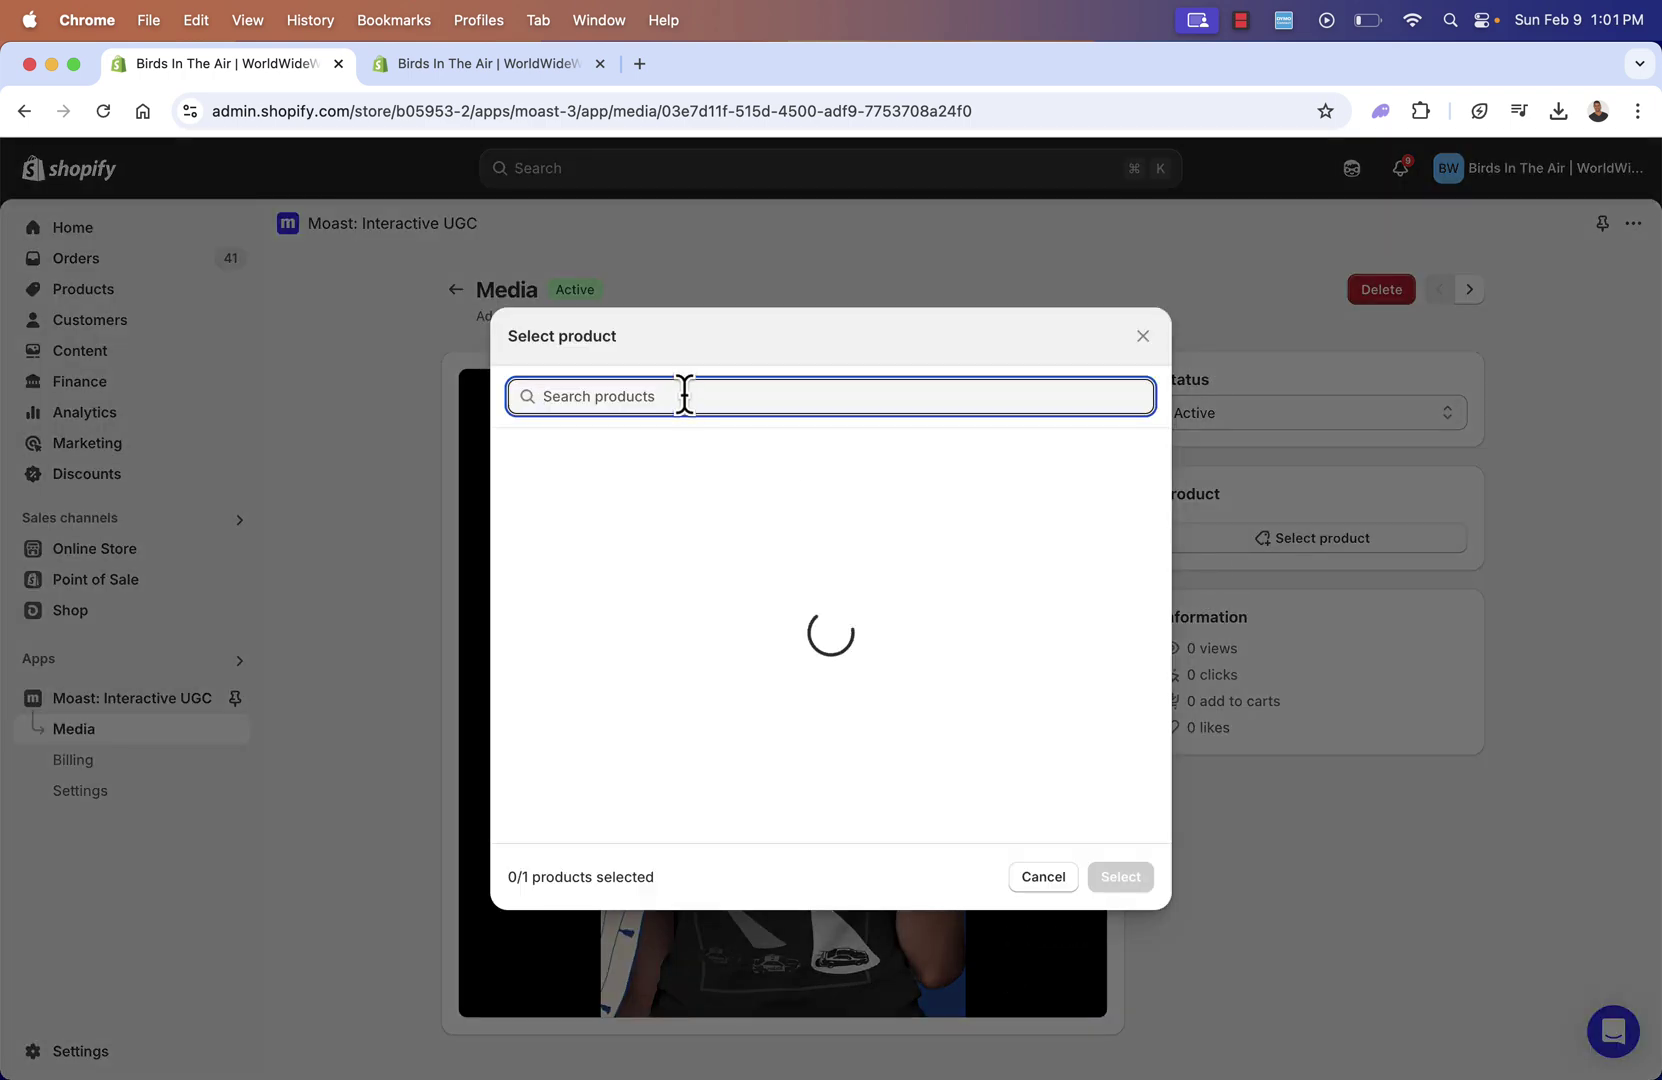
type("sky ")
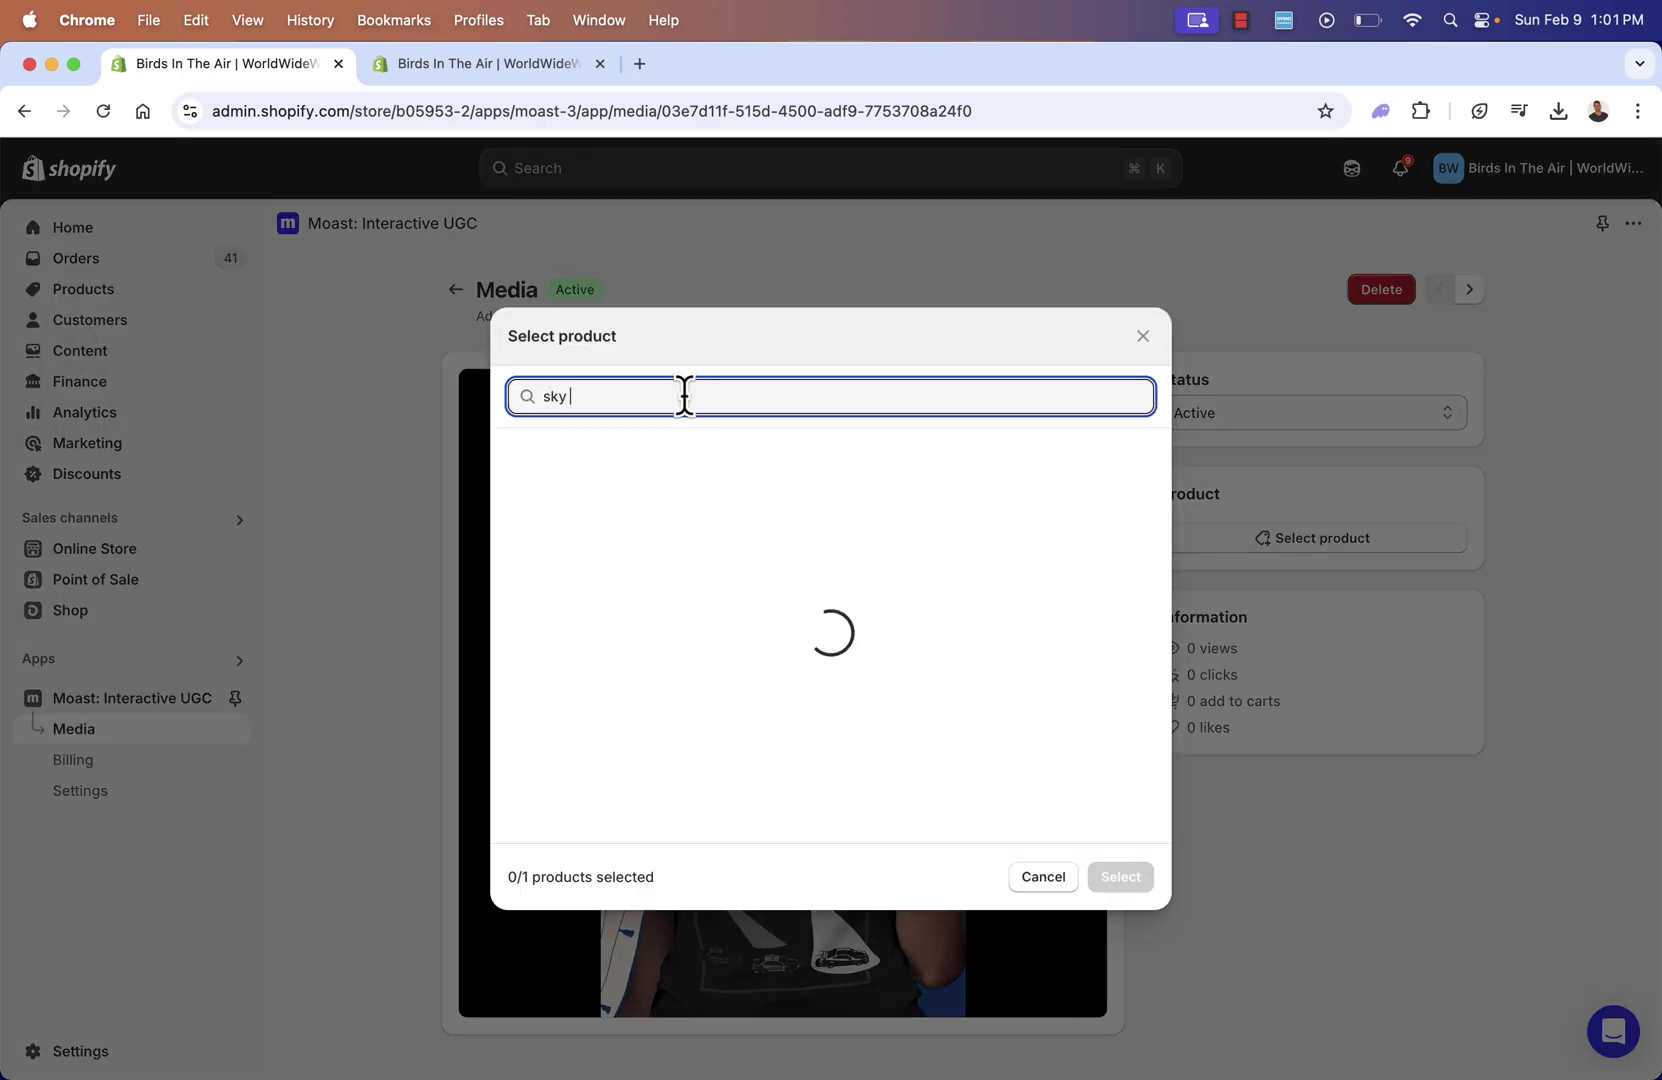
type("wob")
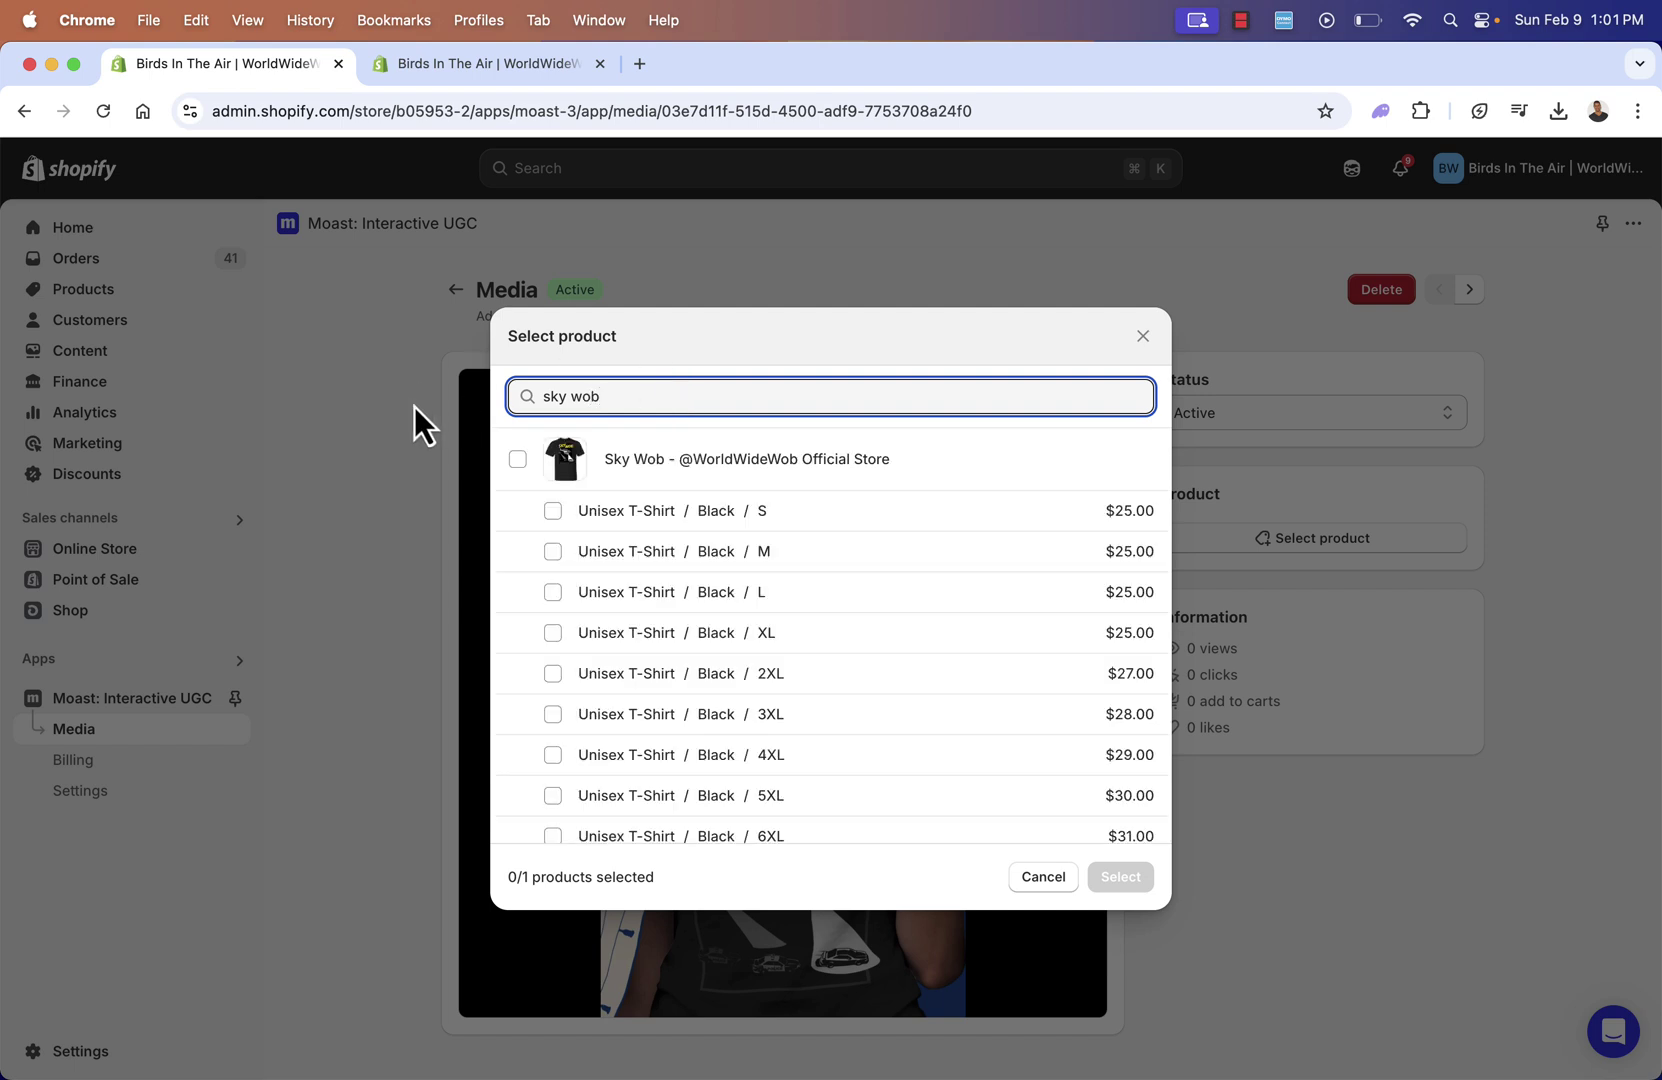
left_click(520, 468)
left_click(520, 464)
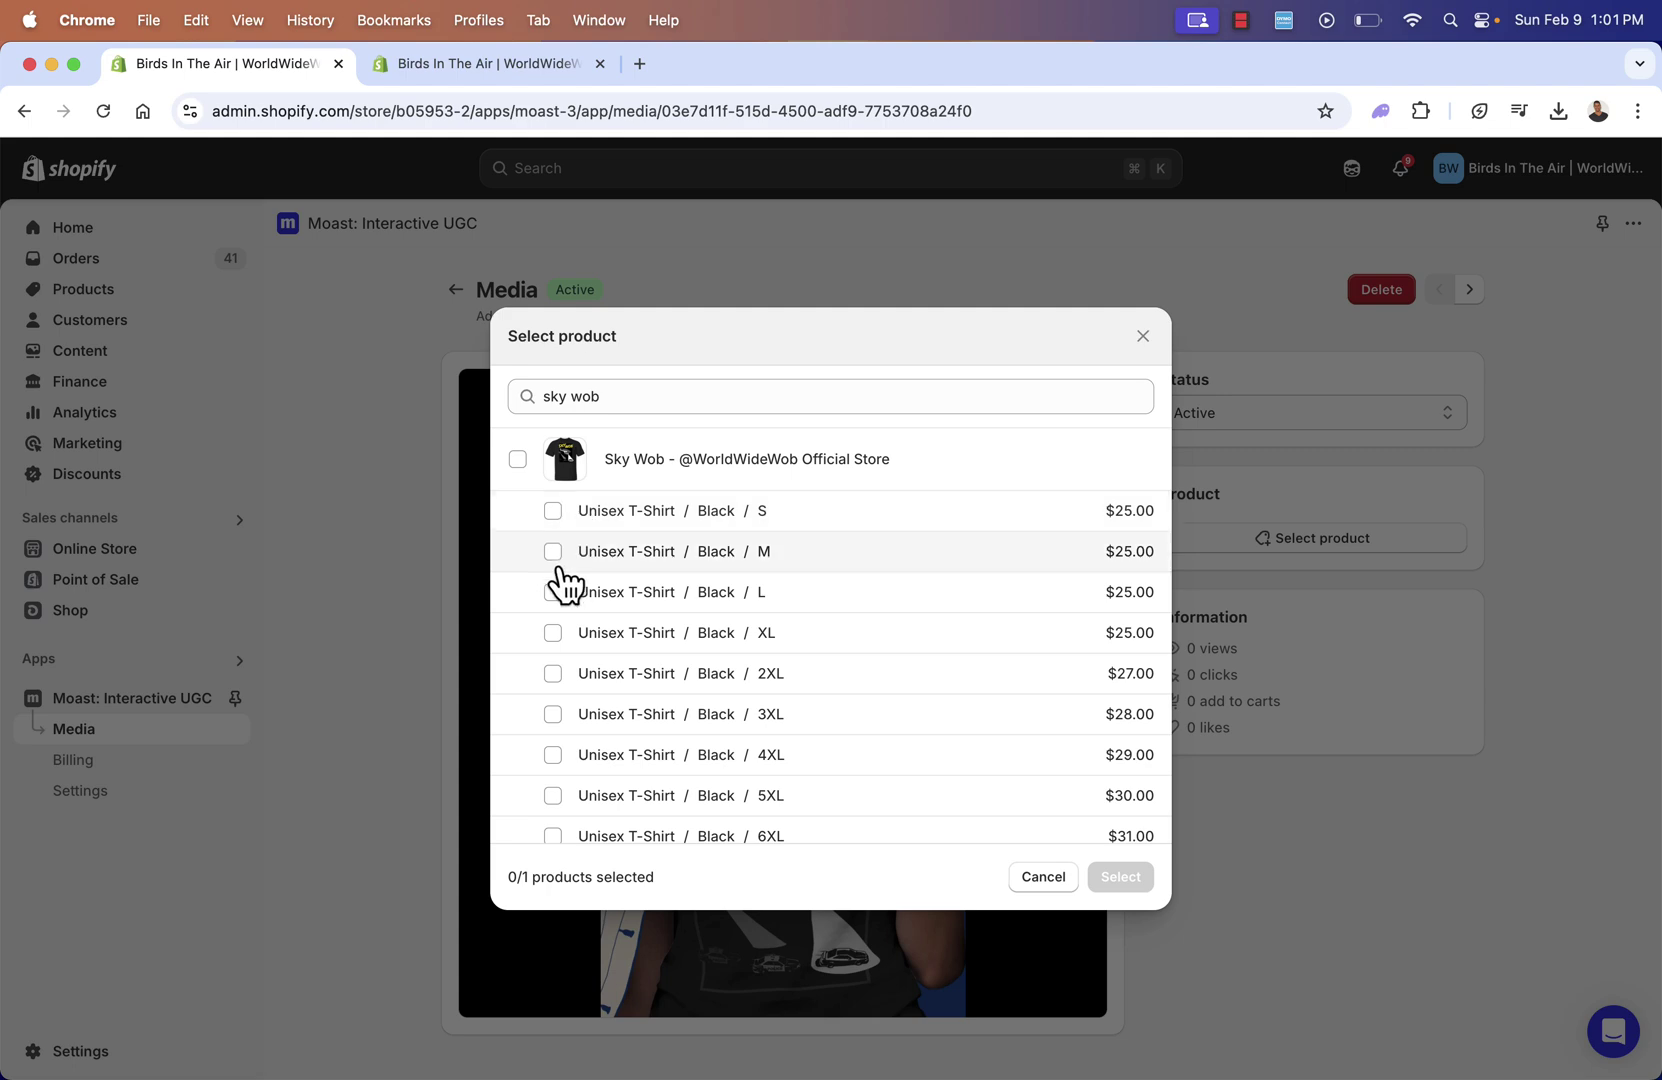
left_click(528, 468)
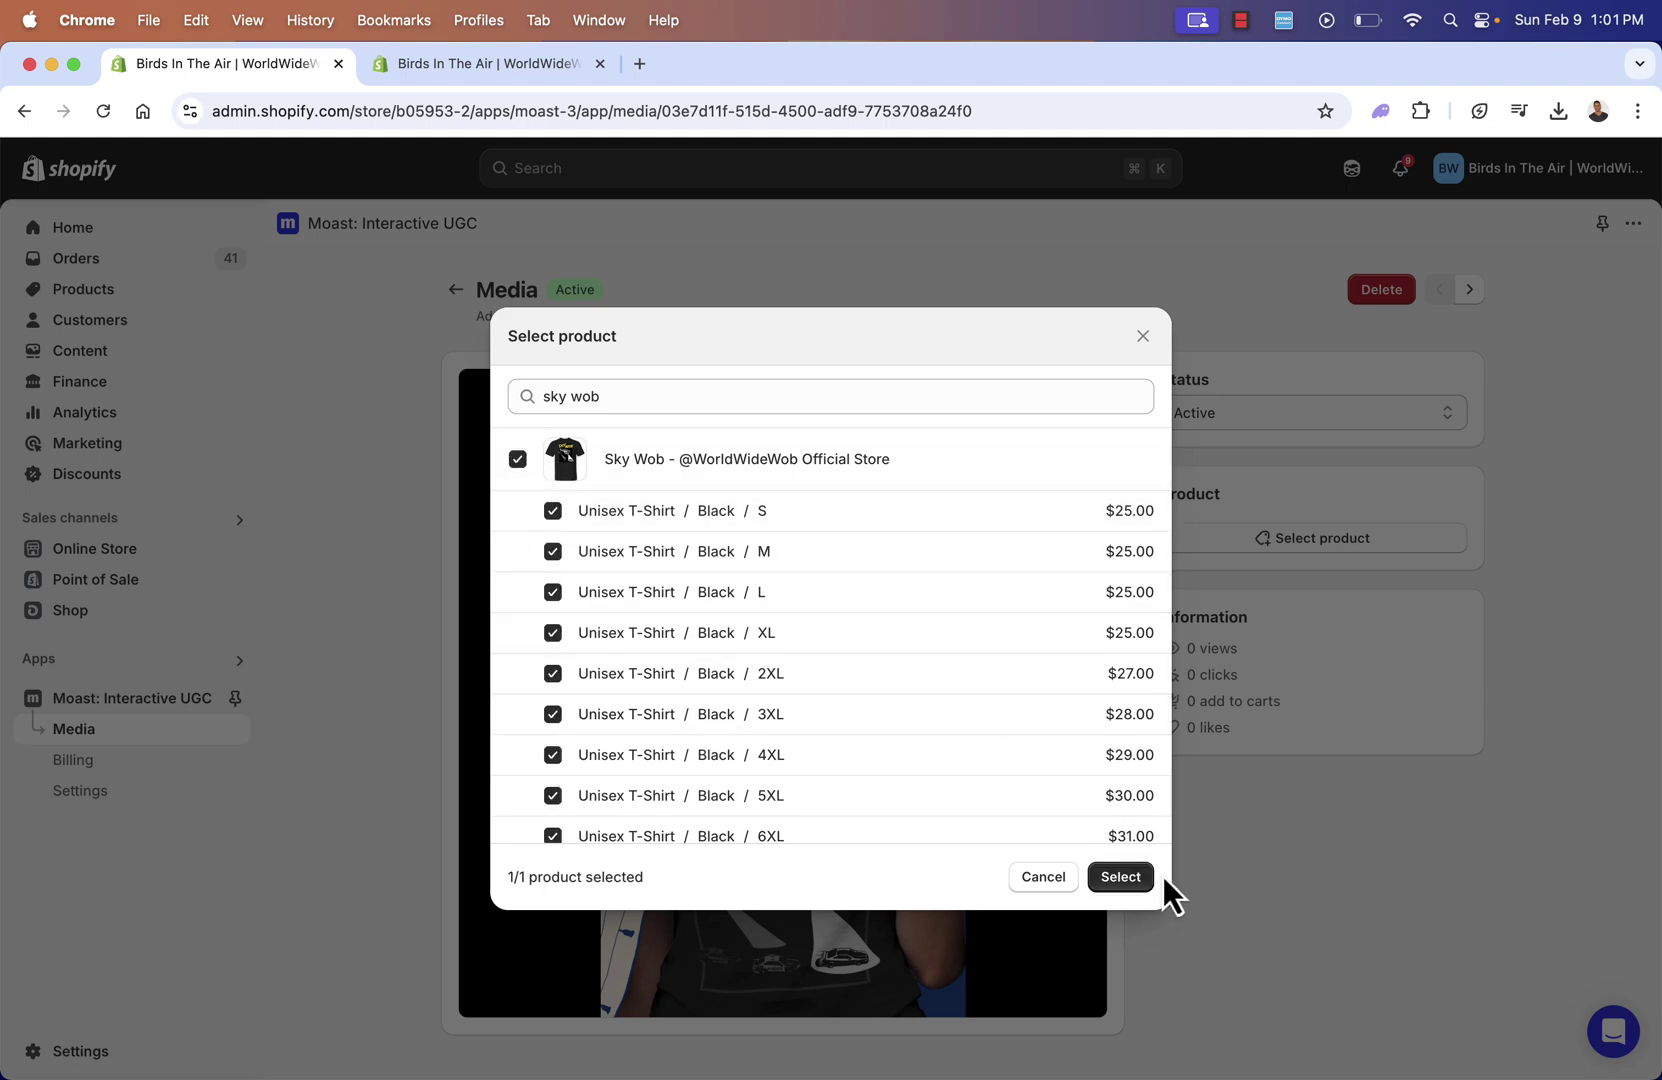
left_click(1134, 882)
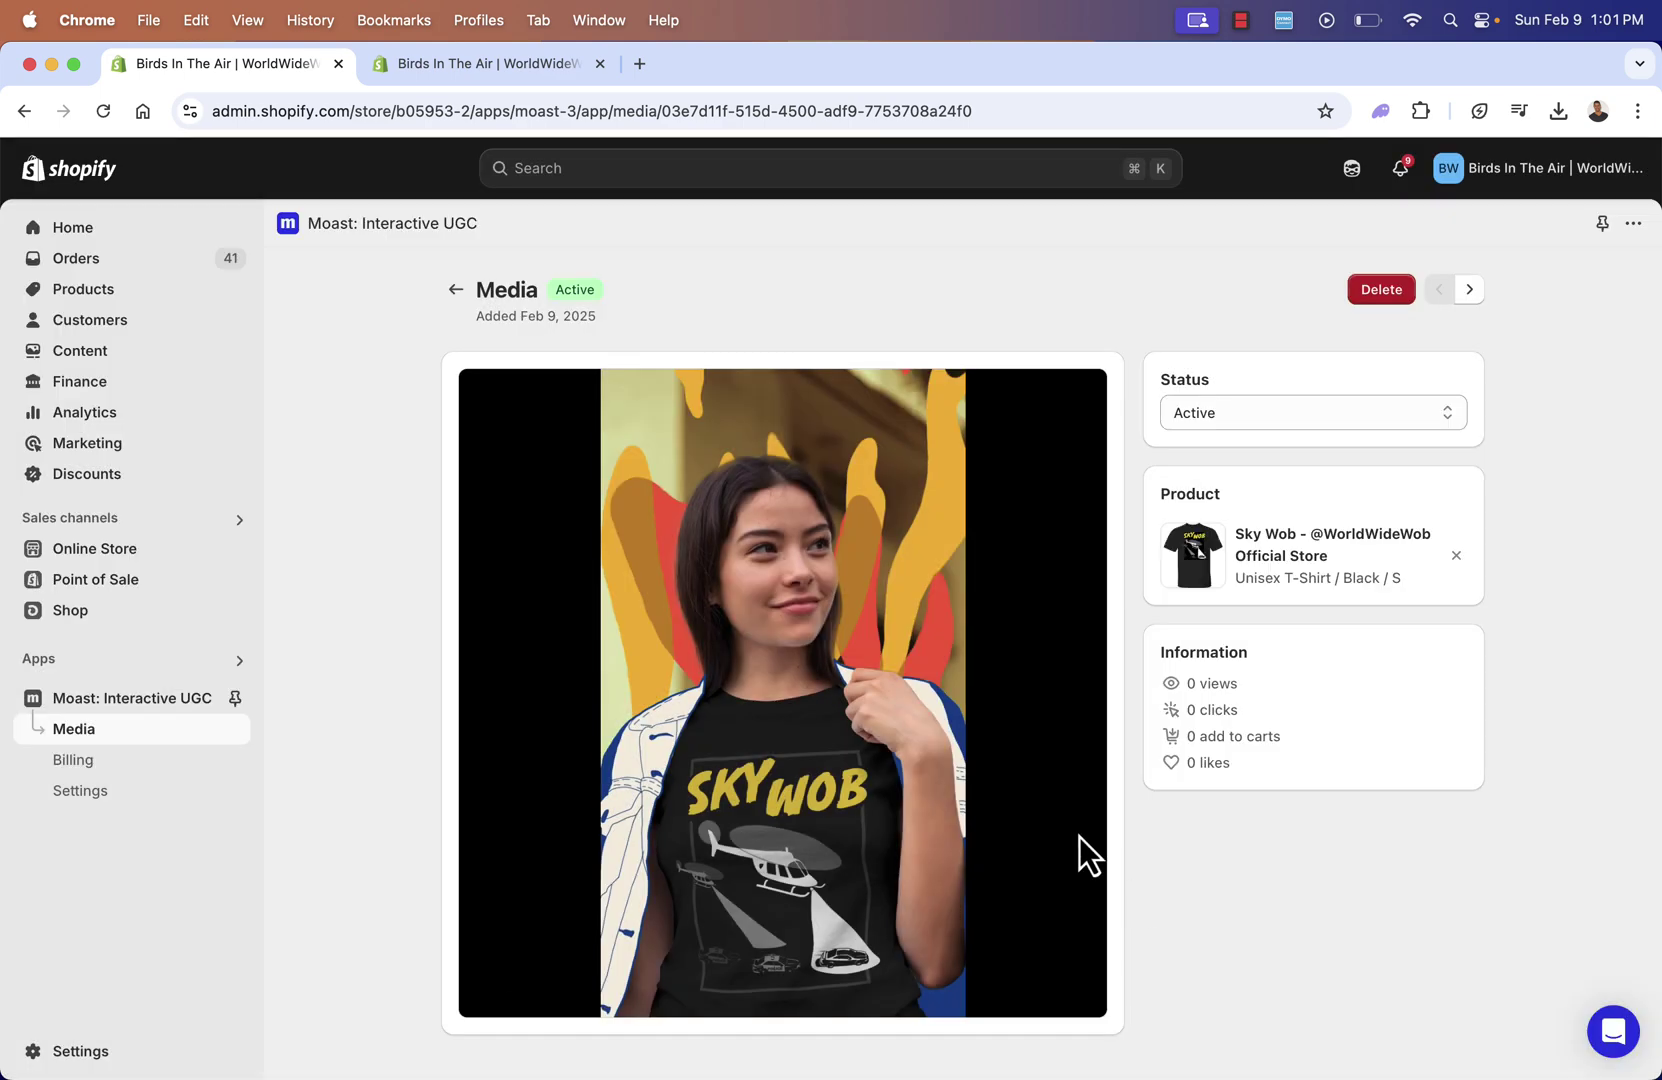
Tag the next media item with the Fur Missile product.
left_click(1469, 292)
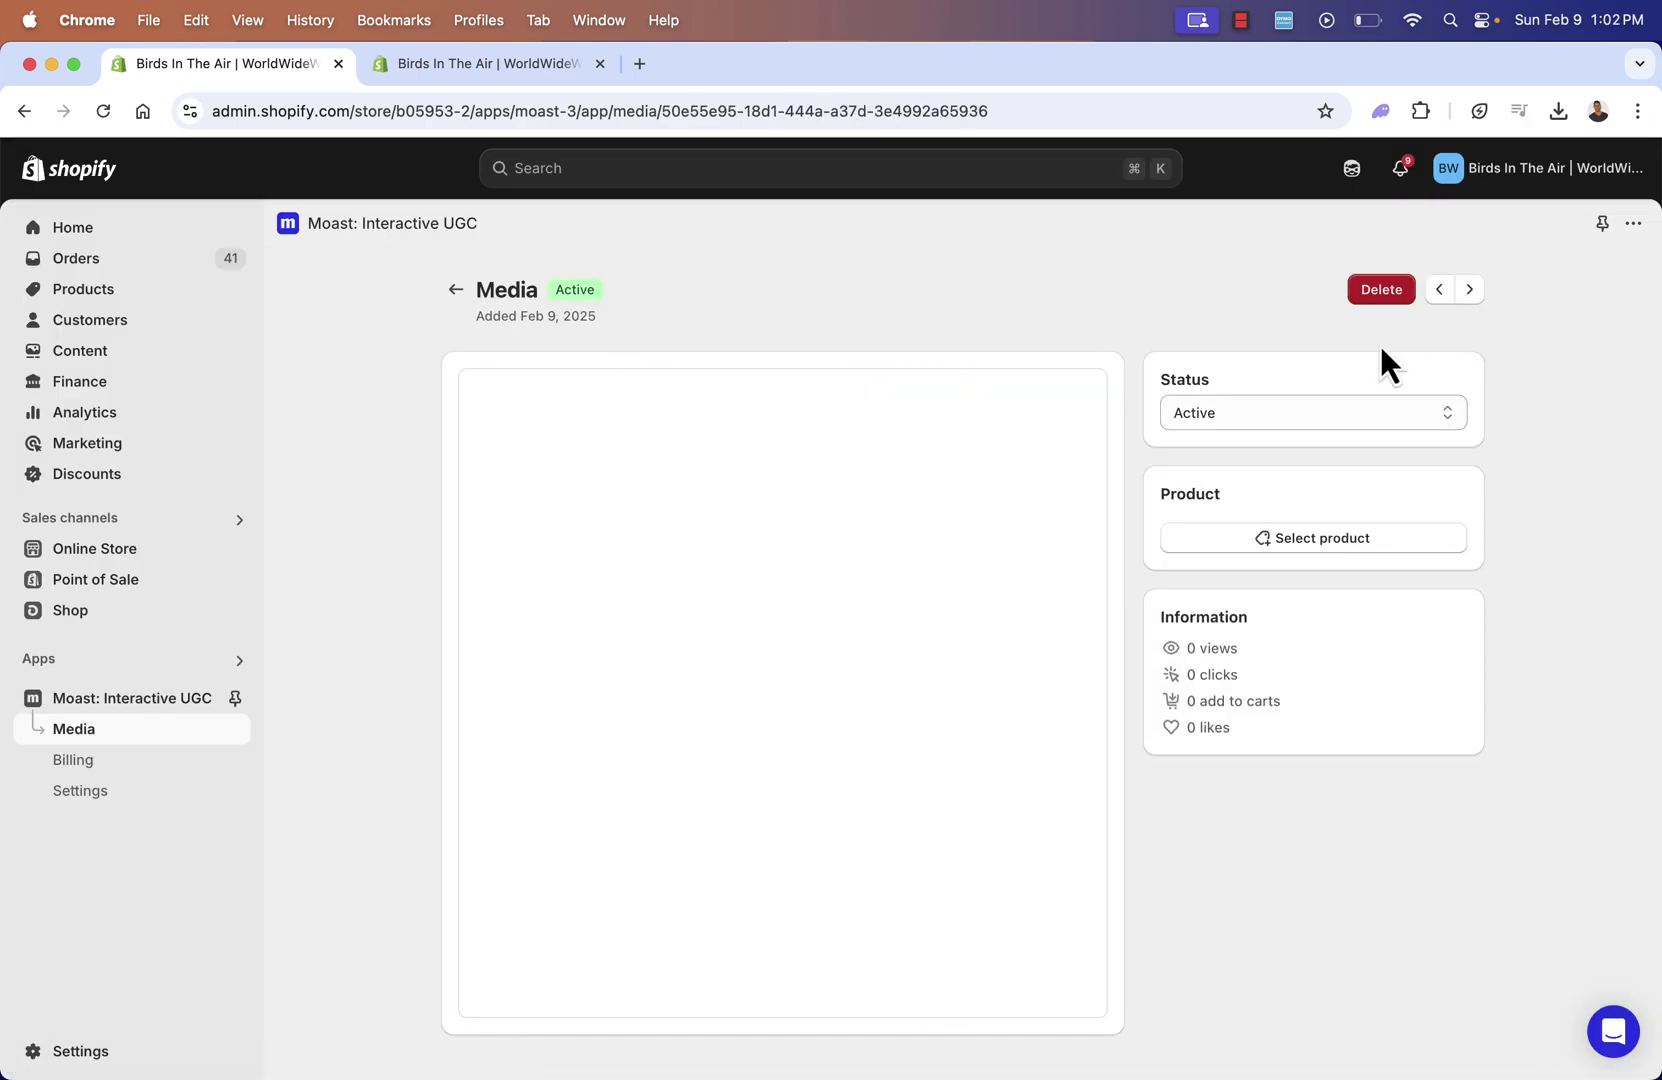
left_click(1270, 540)
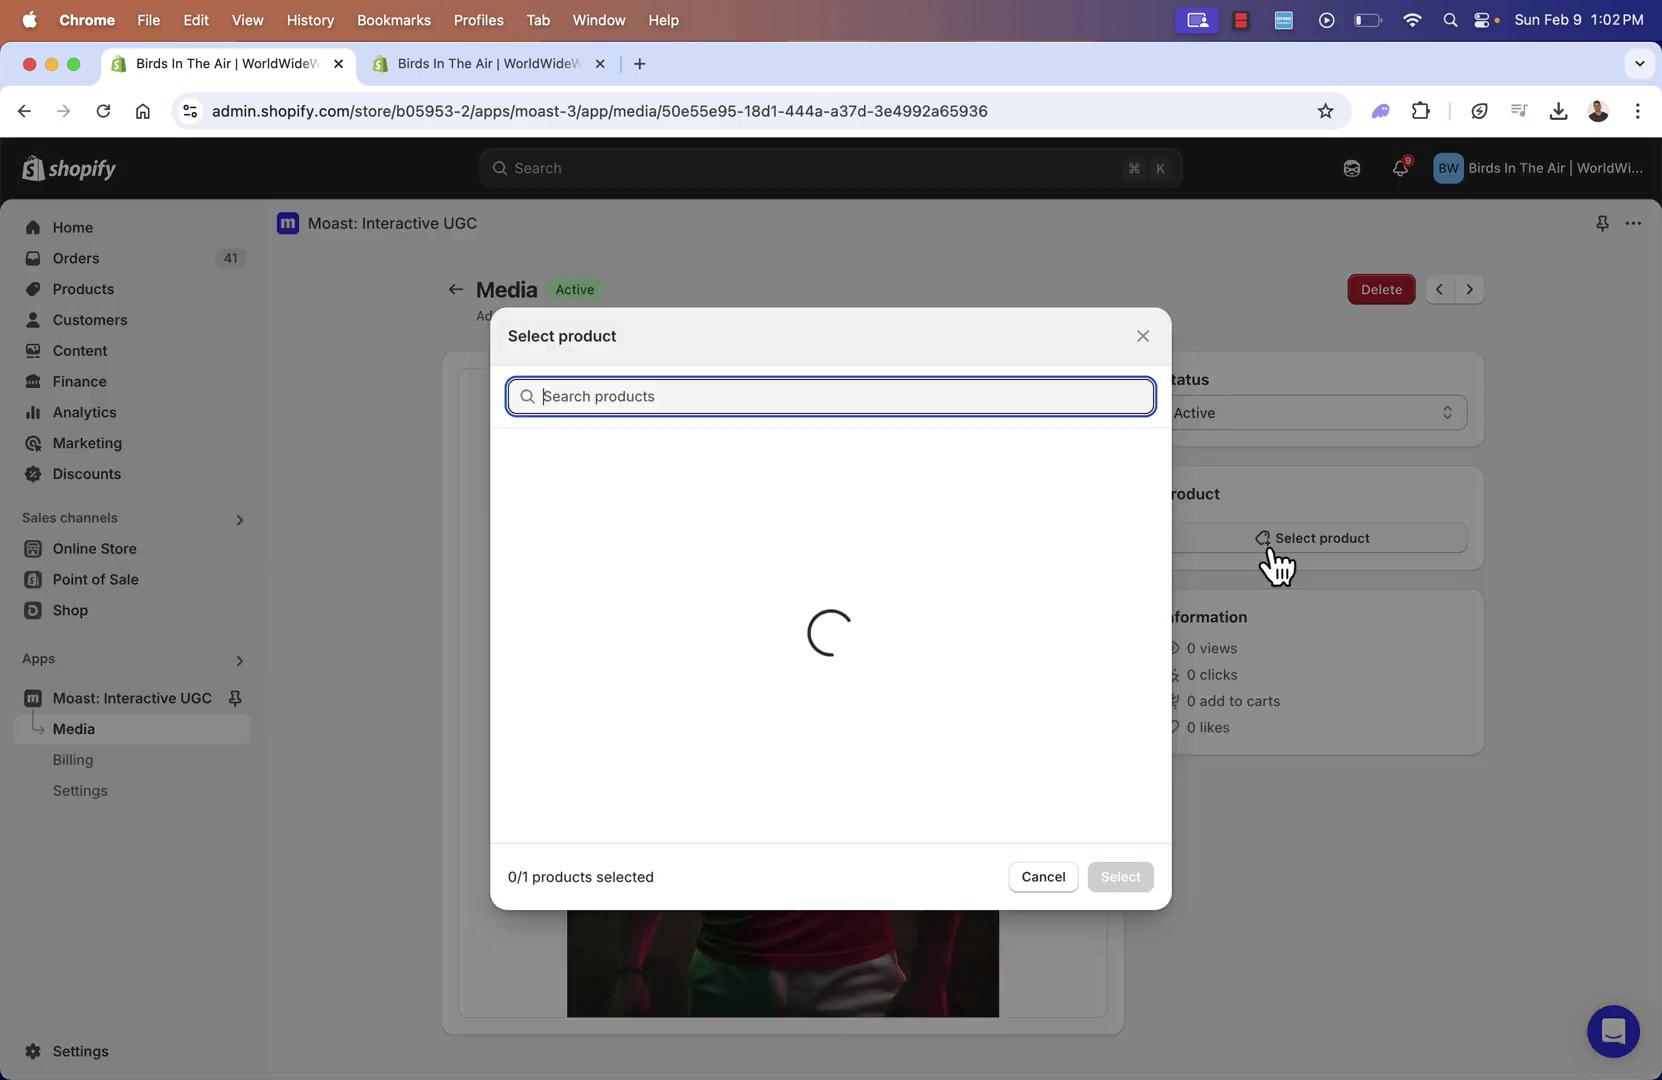
type("fur")
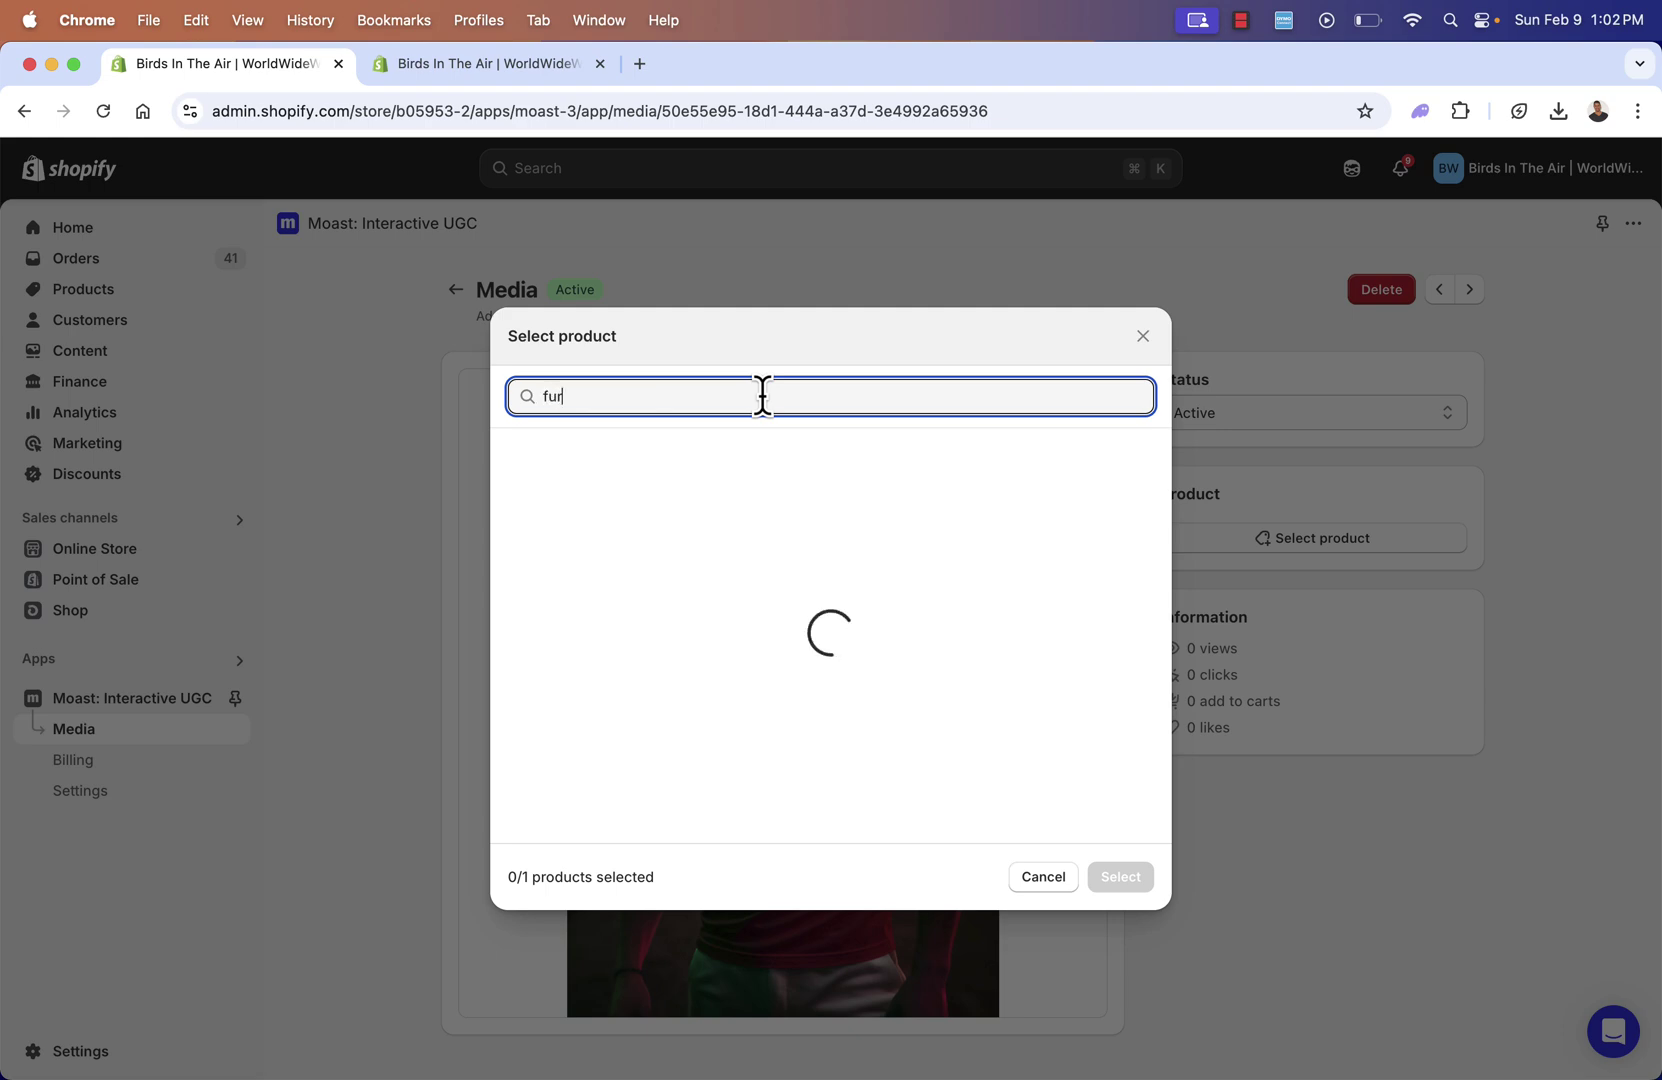
type(" missile")
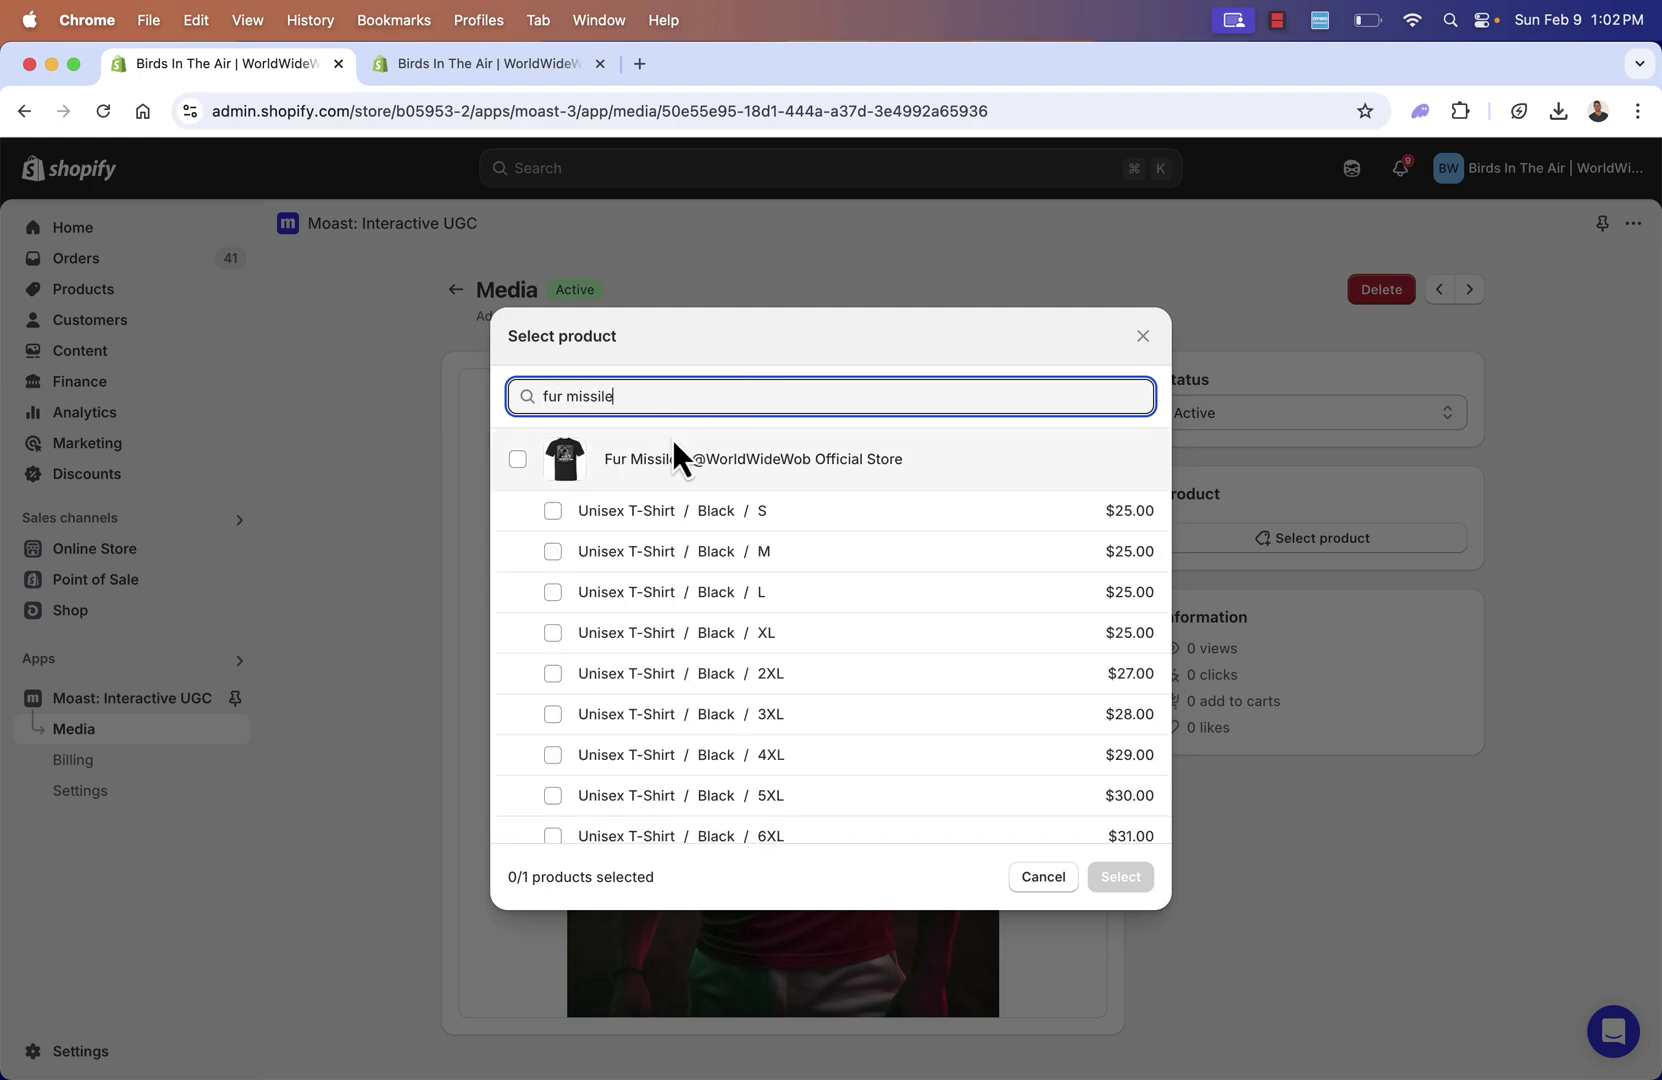
left_click(517, 459)
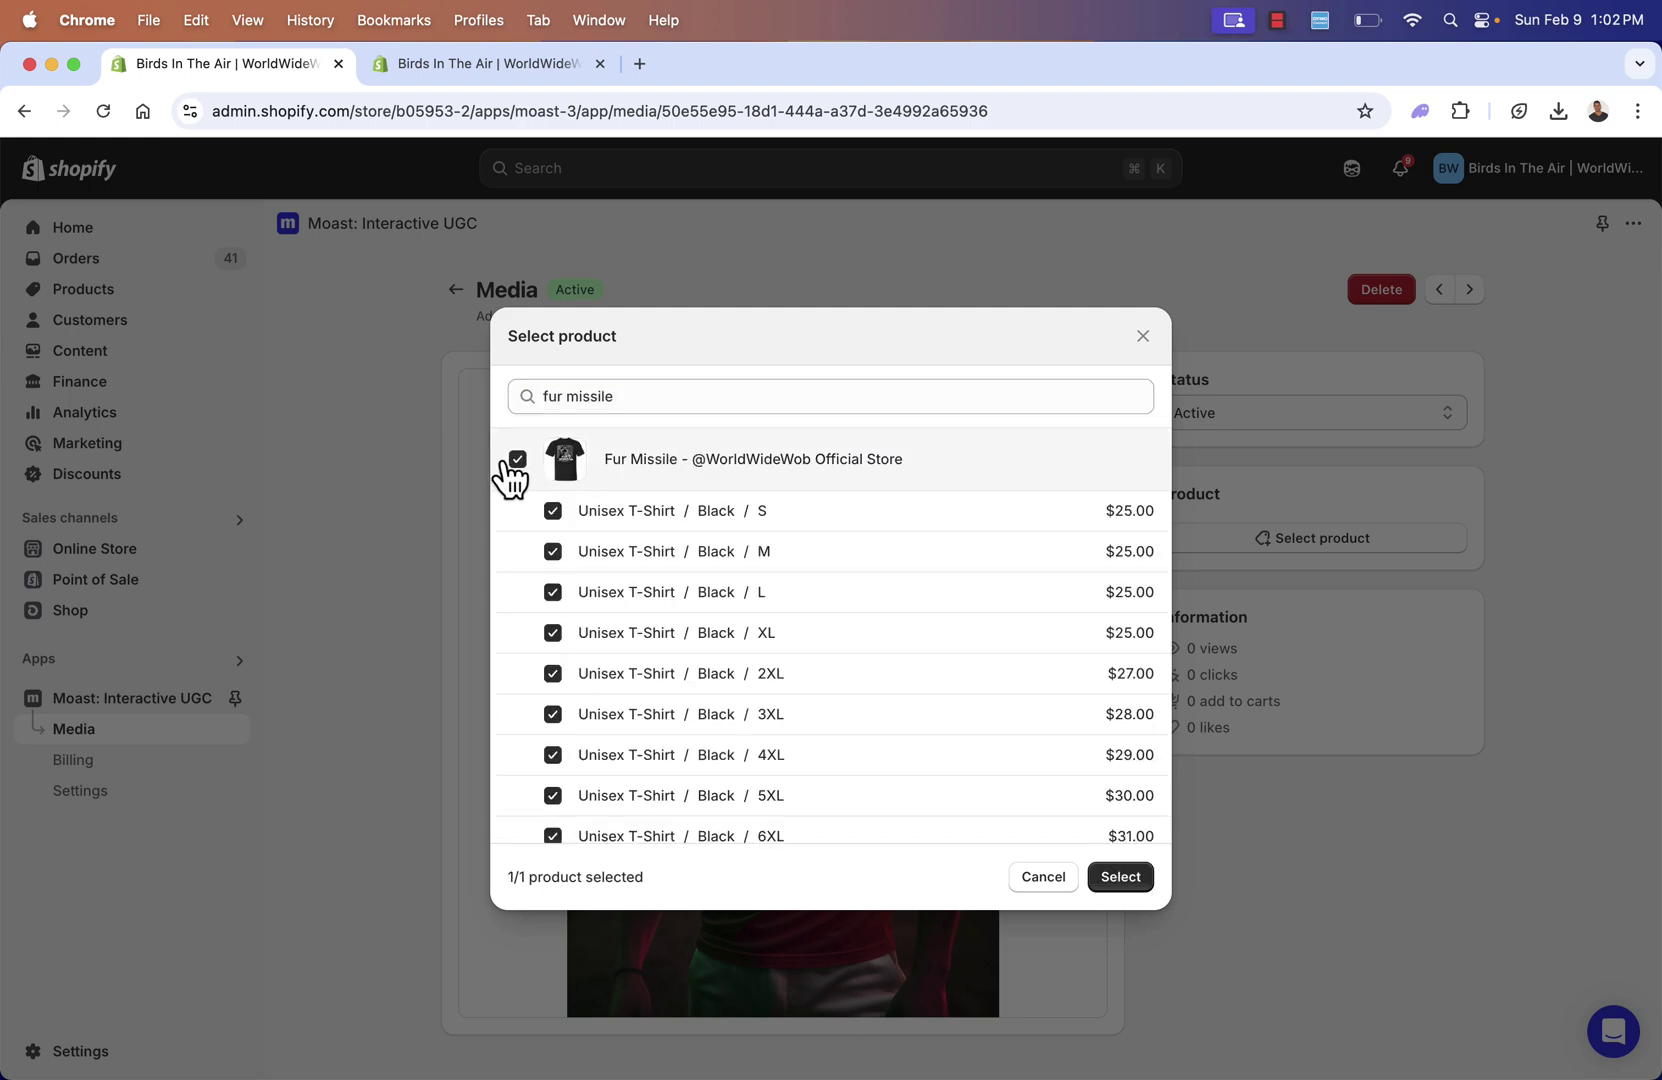
left_click(1121, 880)
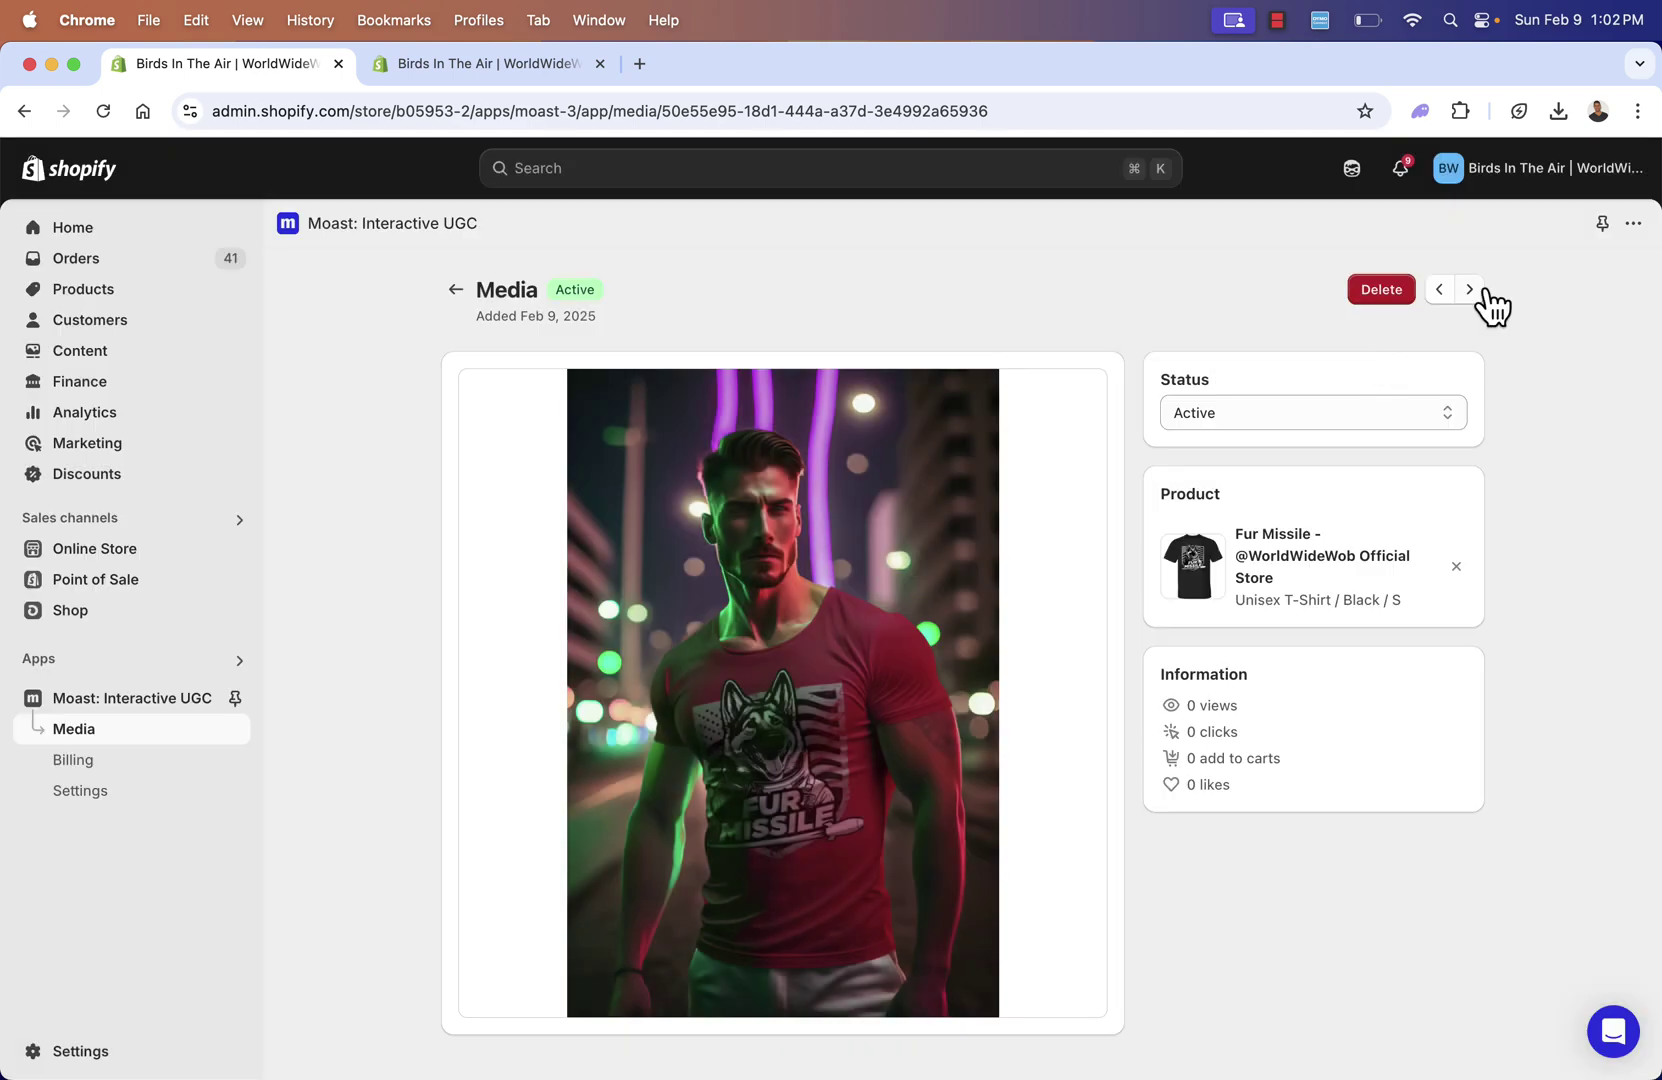
Tag the following media item with the Sky Wob product.
left_click(1470, 291)
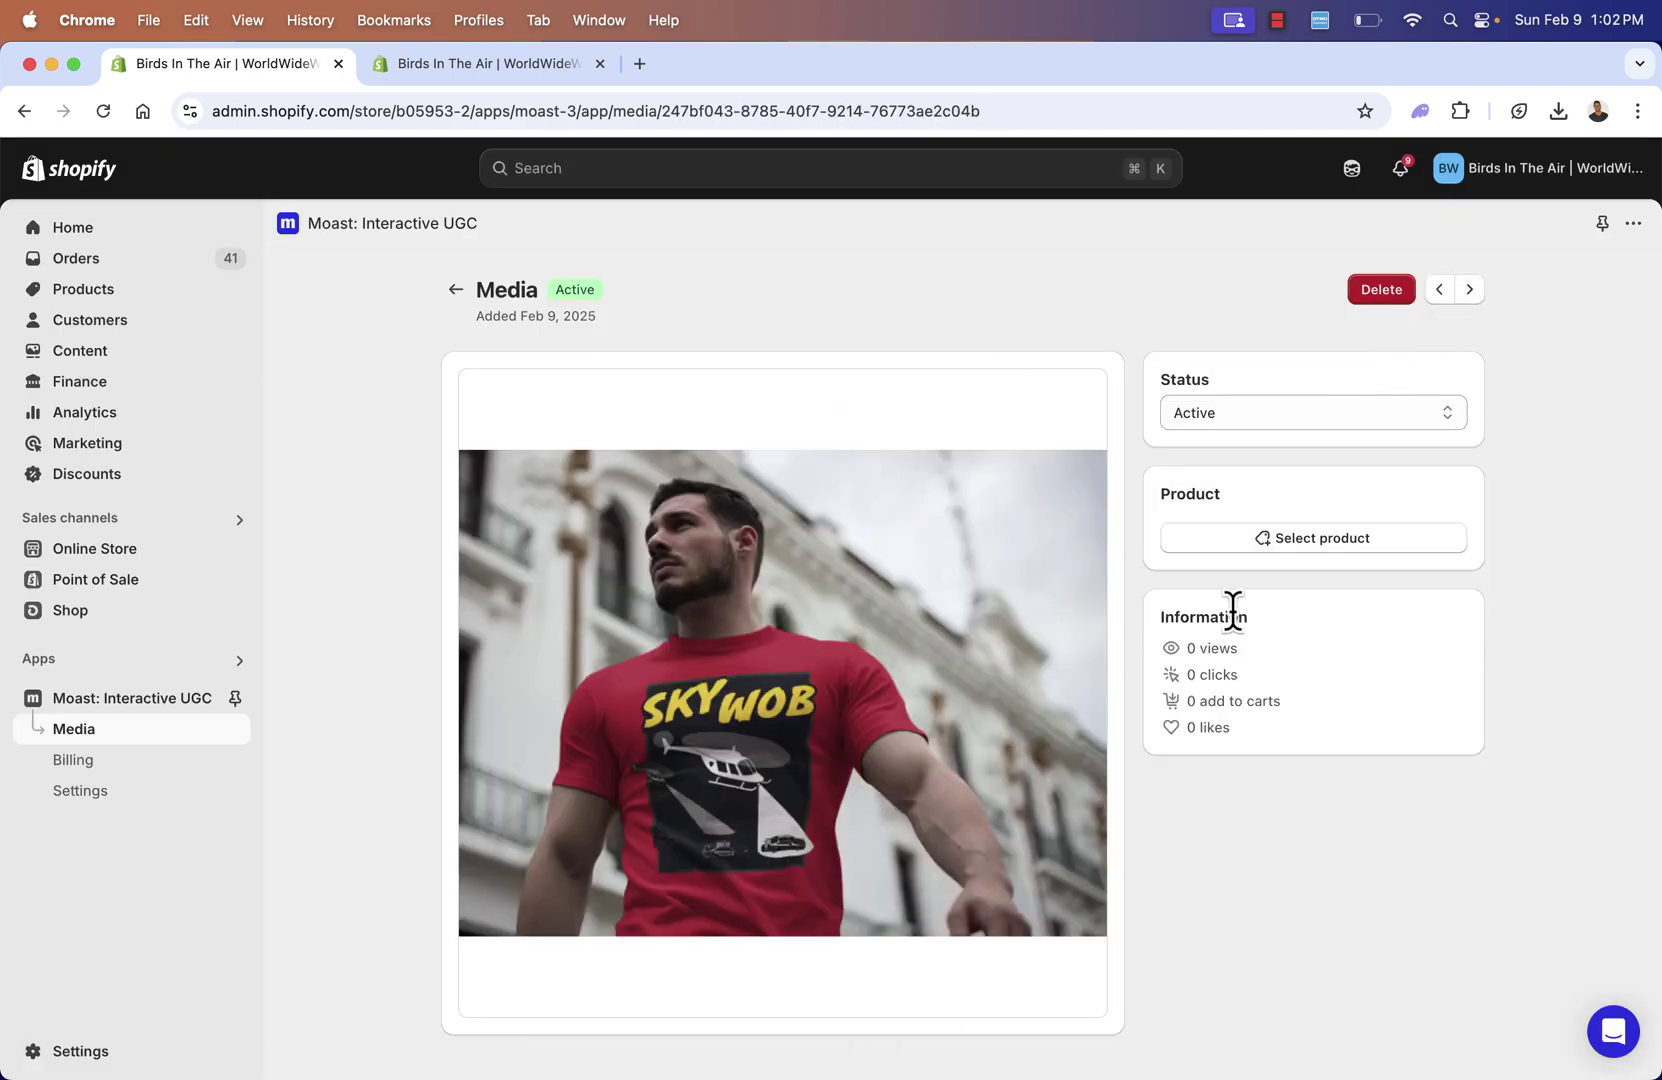
left_click(1256, 542)
type("sky wob")
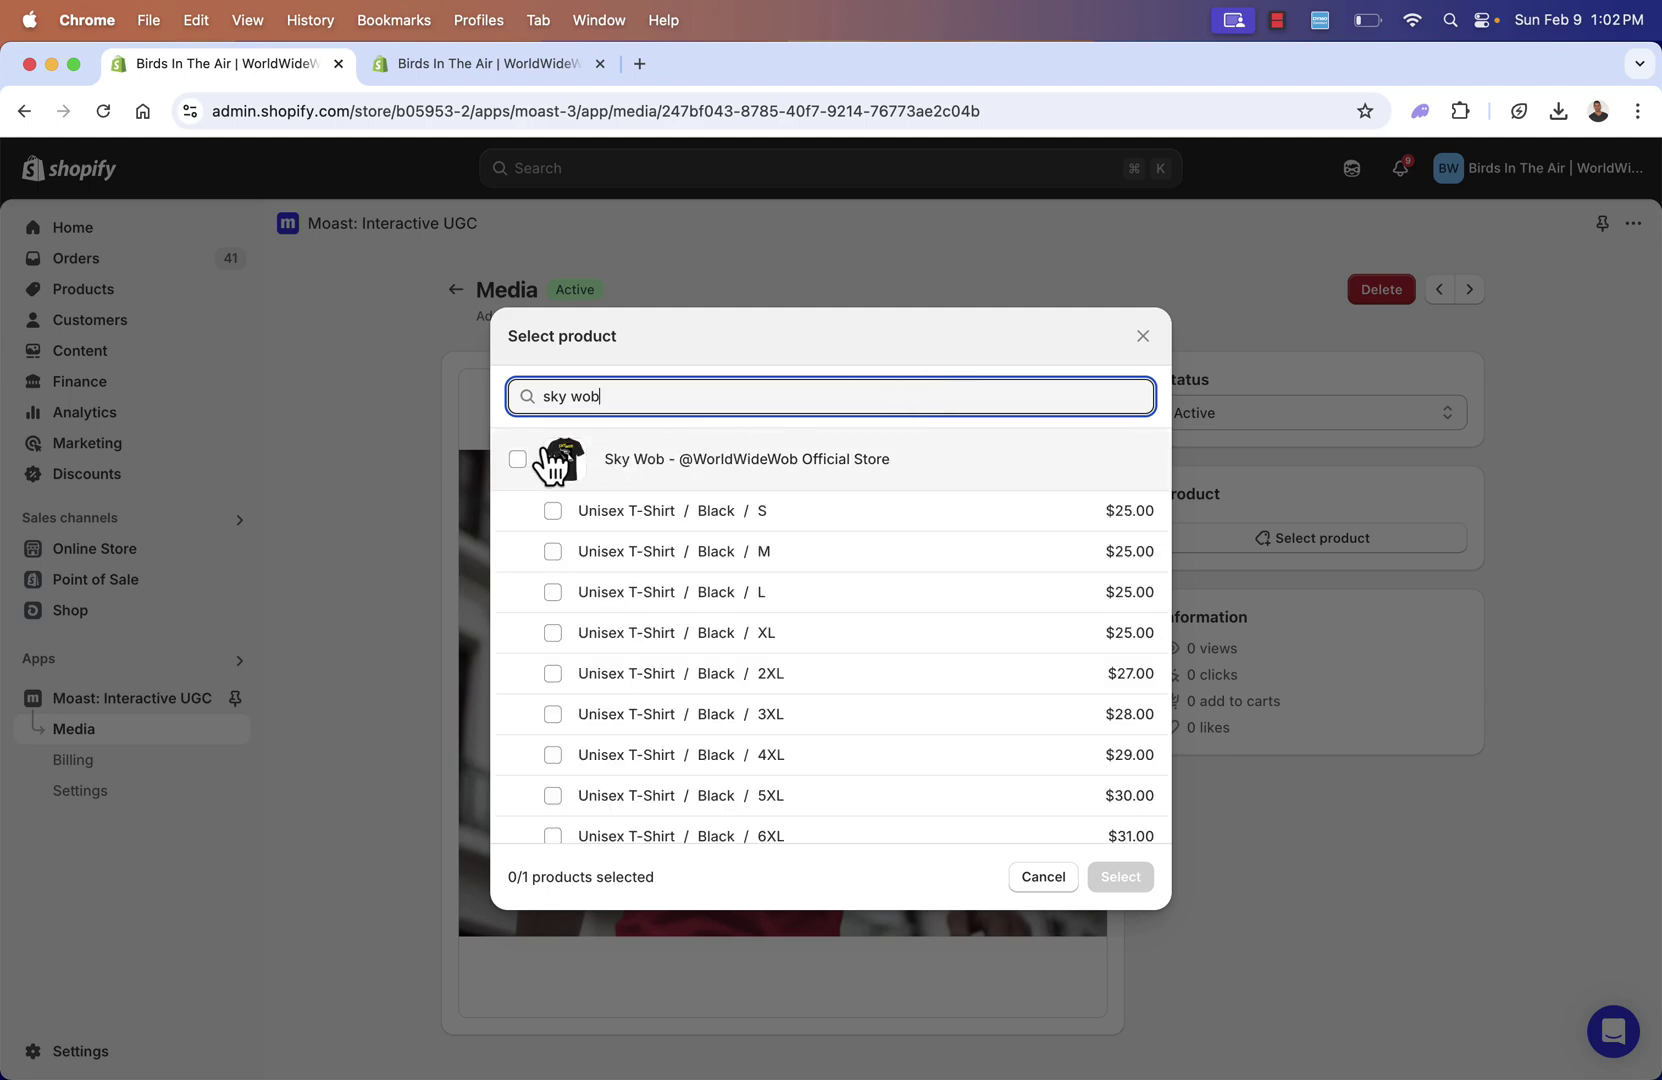
left_click(527, 460)
left_click(1124, 880)
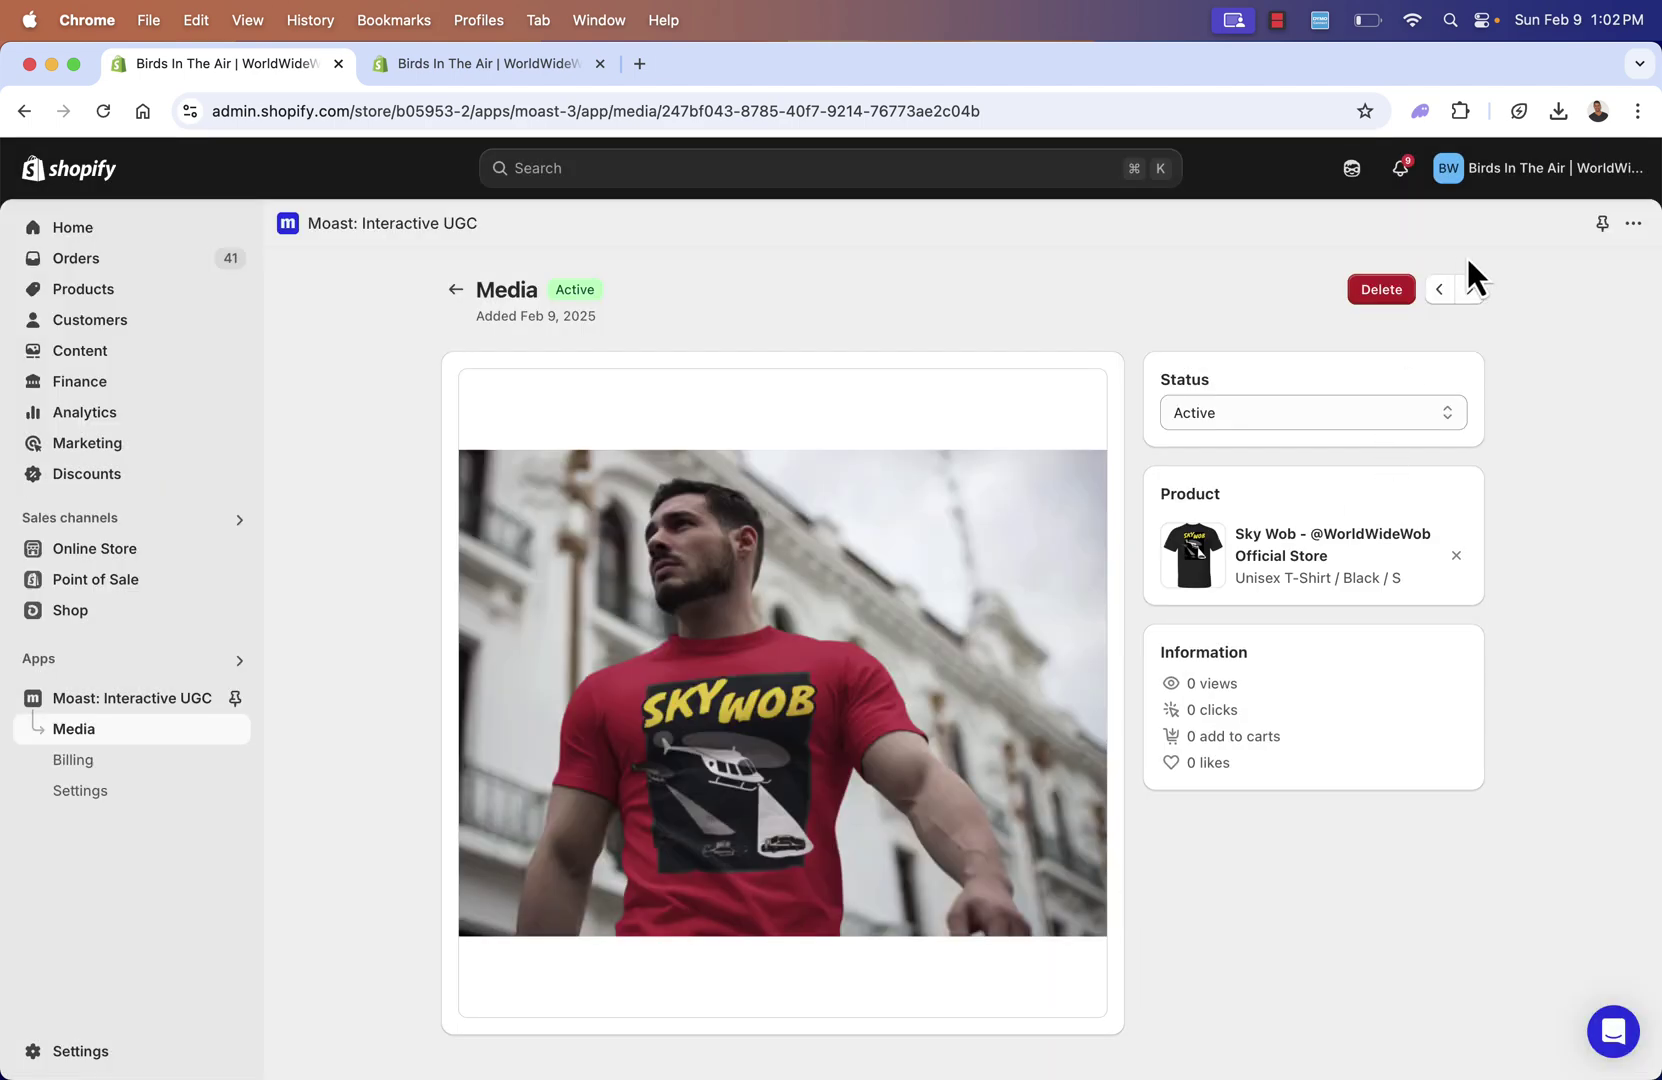
Tag the next media item with the Spike Strip King product.
left_click(1469, 289)
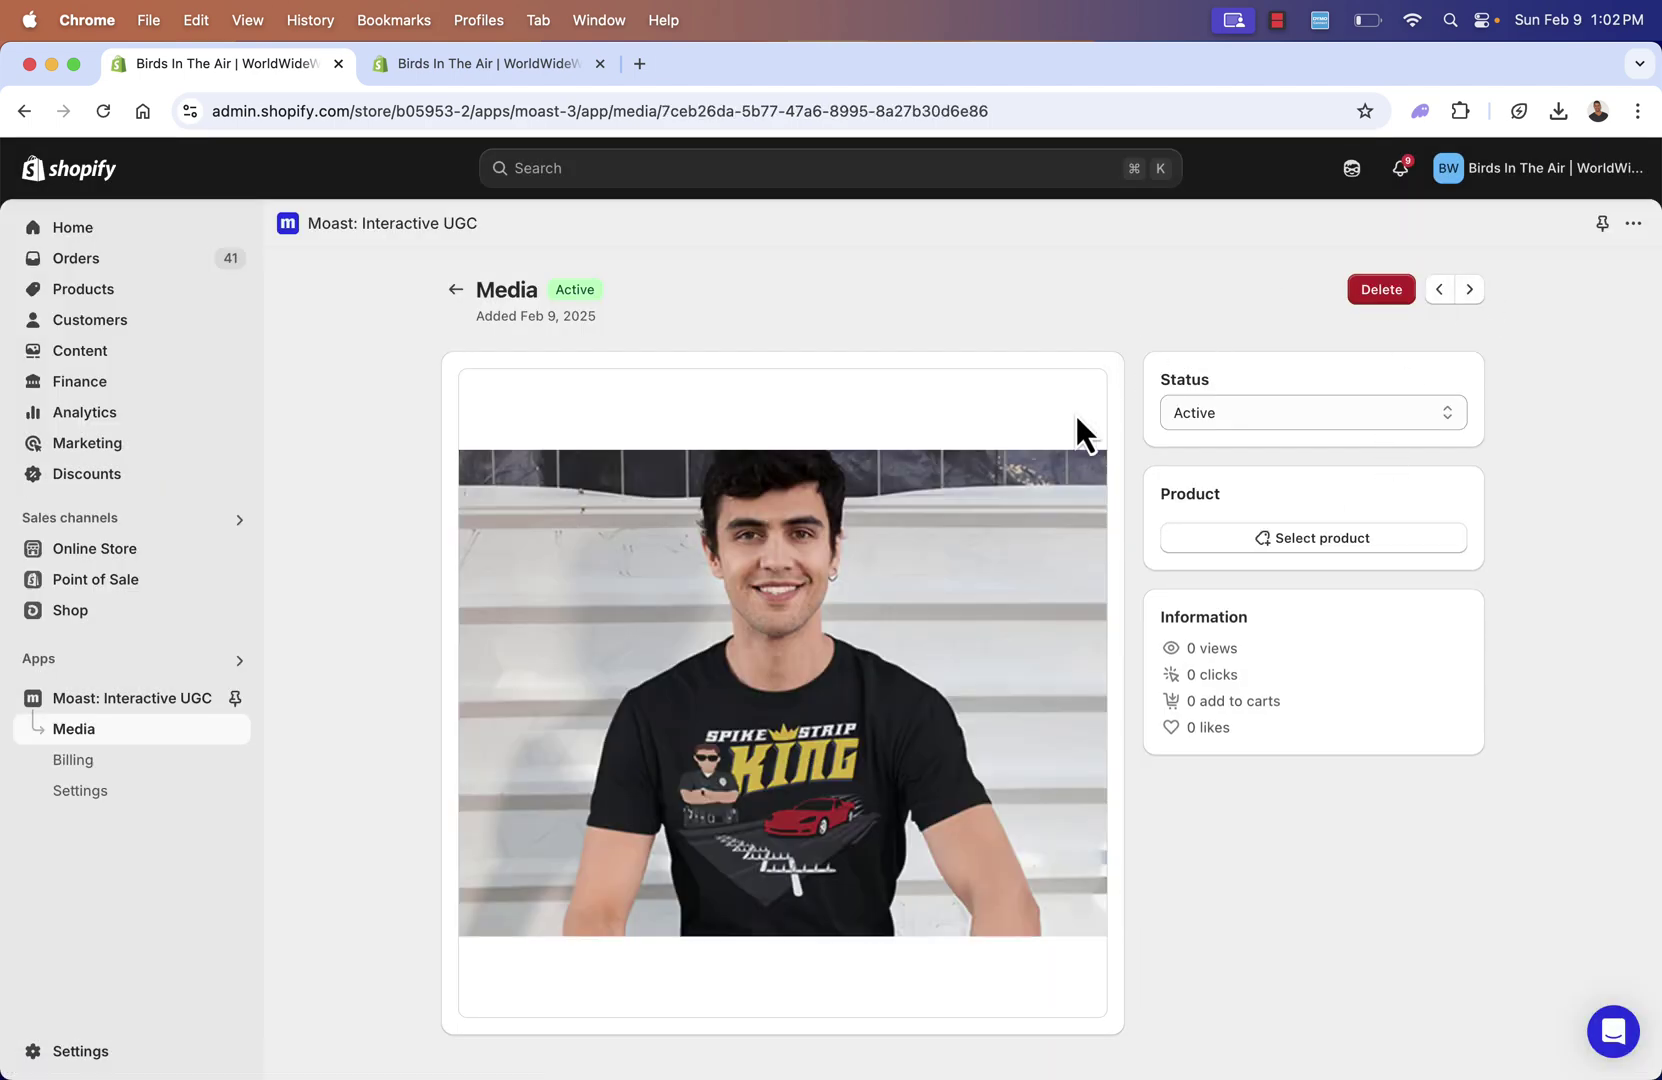
left_click(1264, 540)
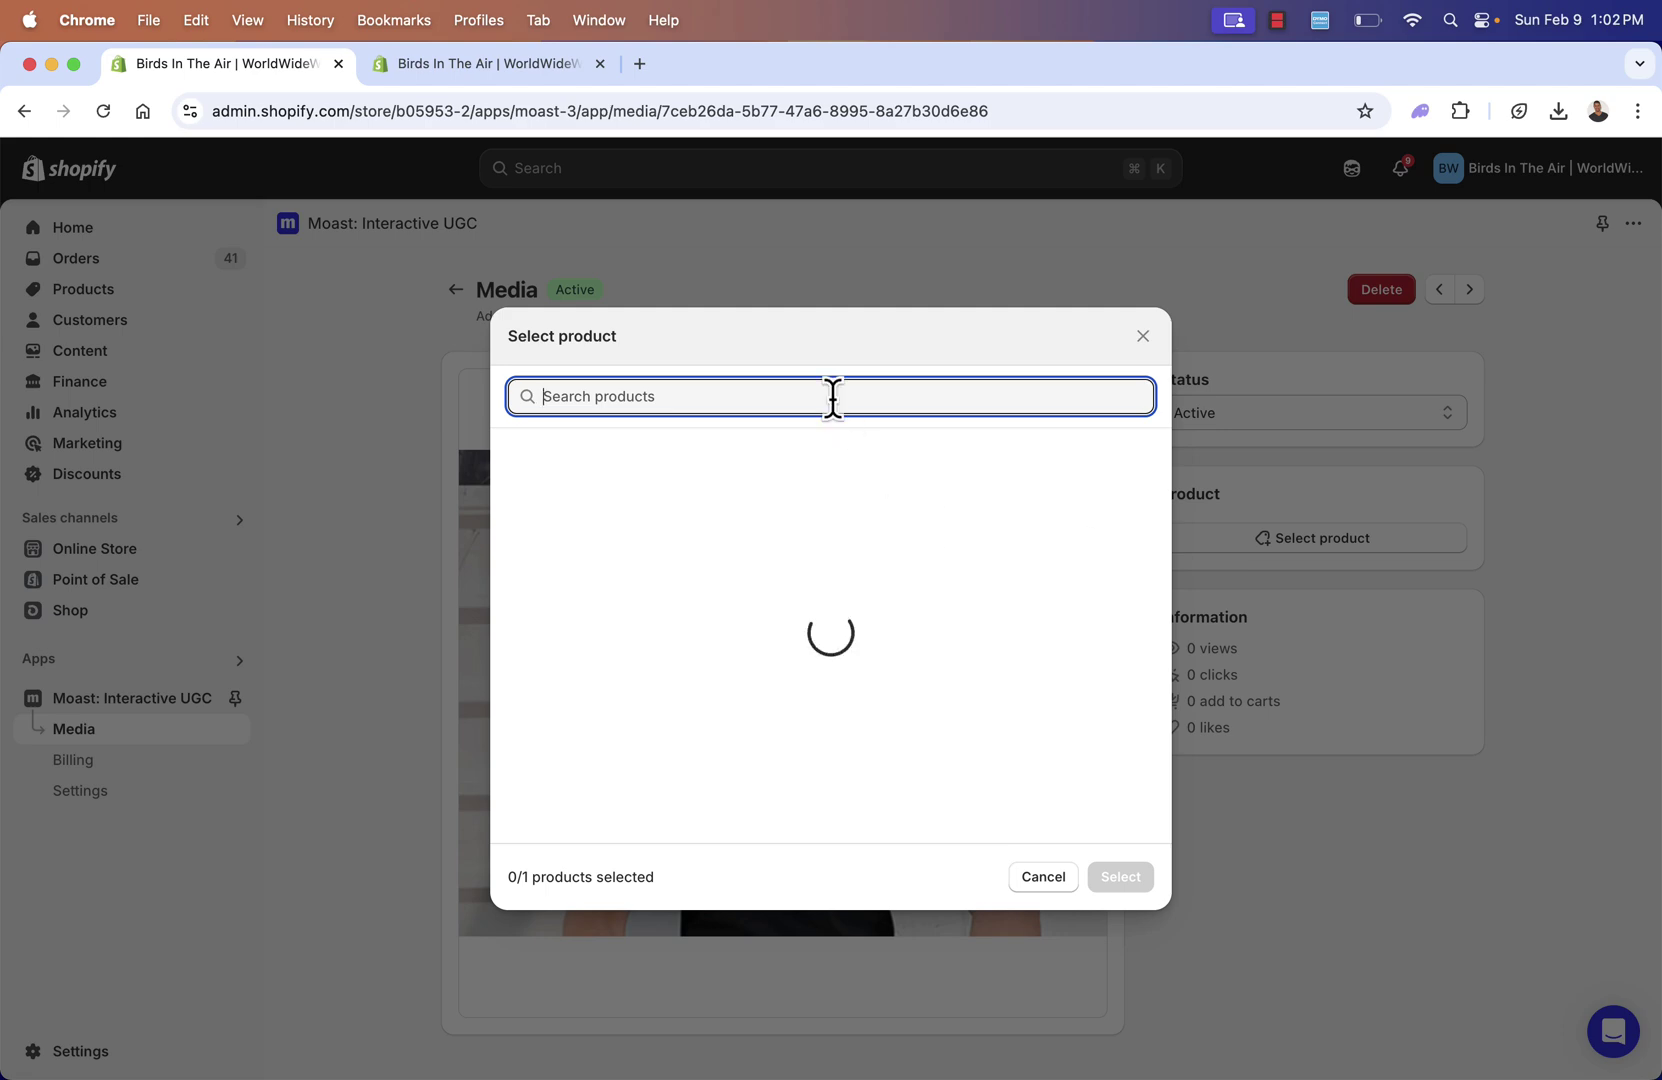
type("king")
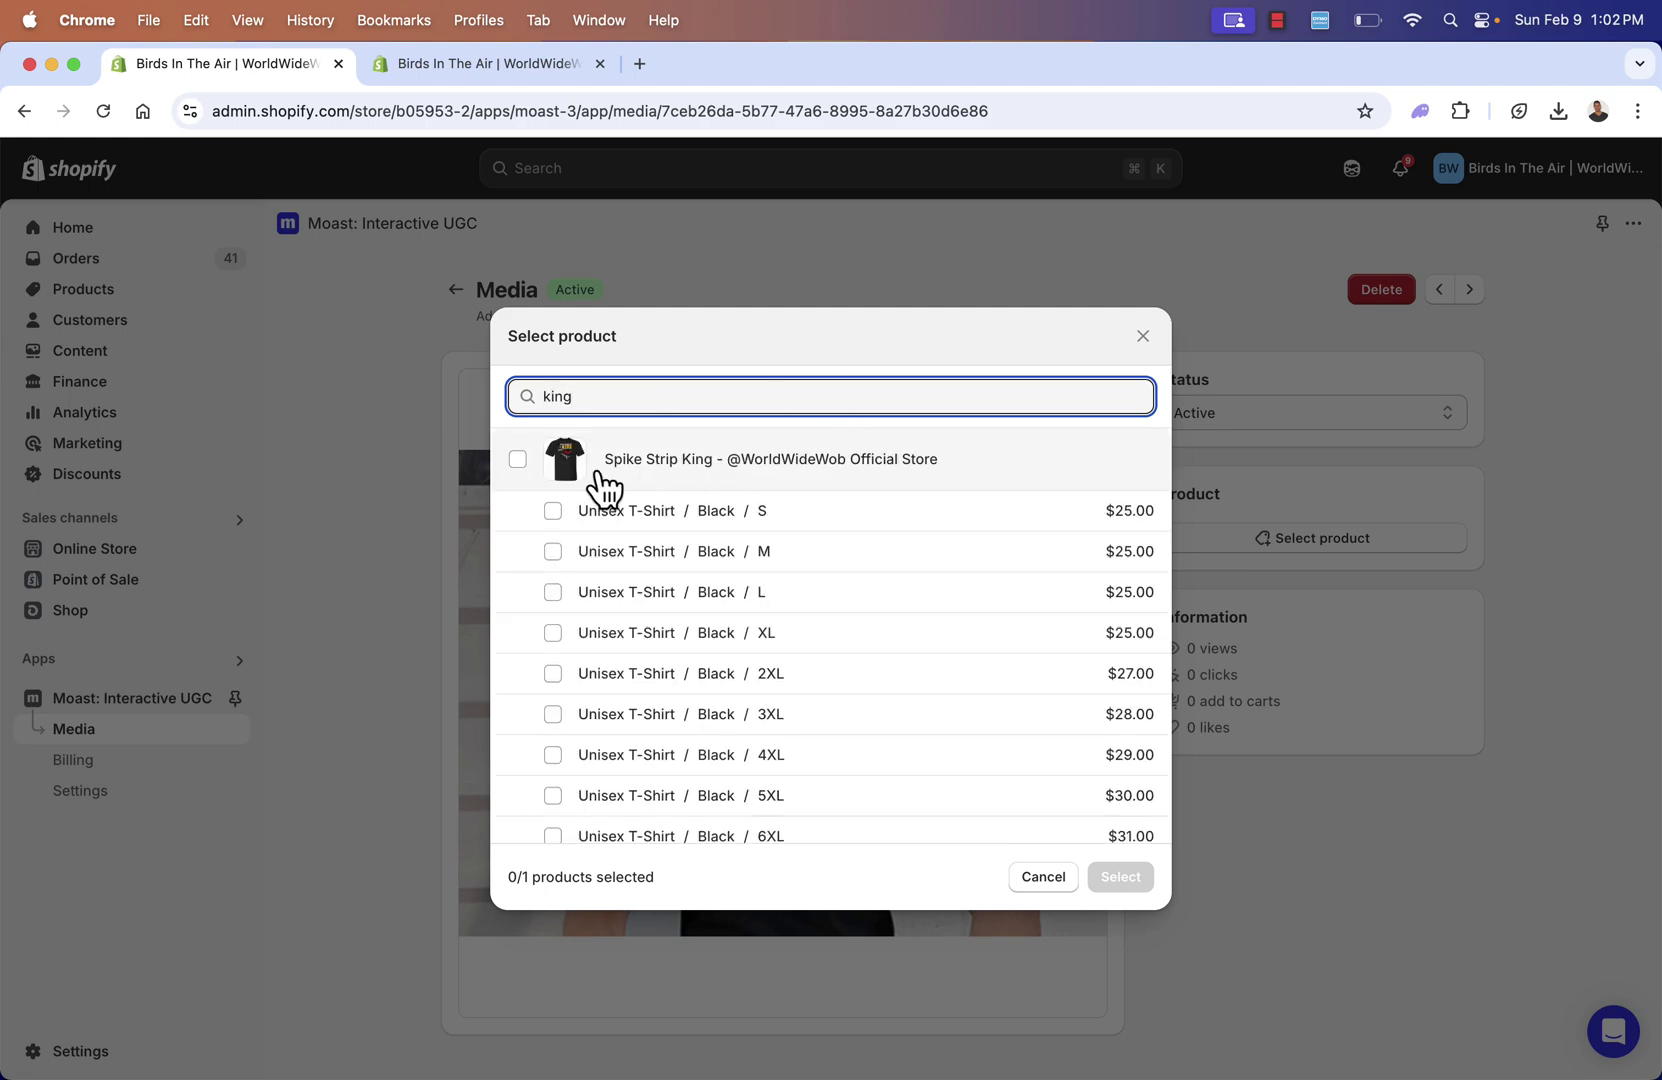
left_click(517, 459)
left_click(1119, 877)
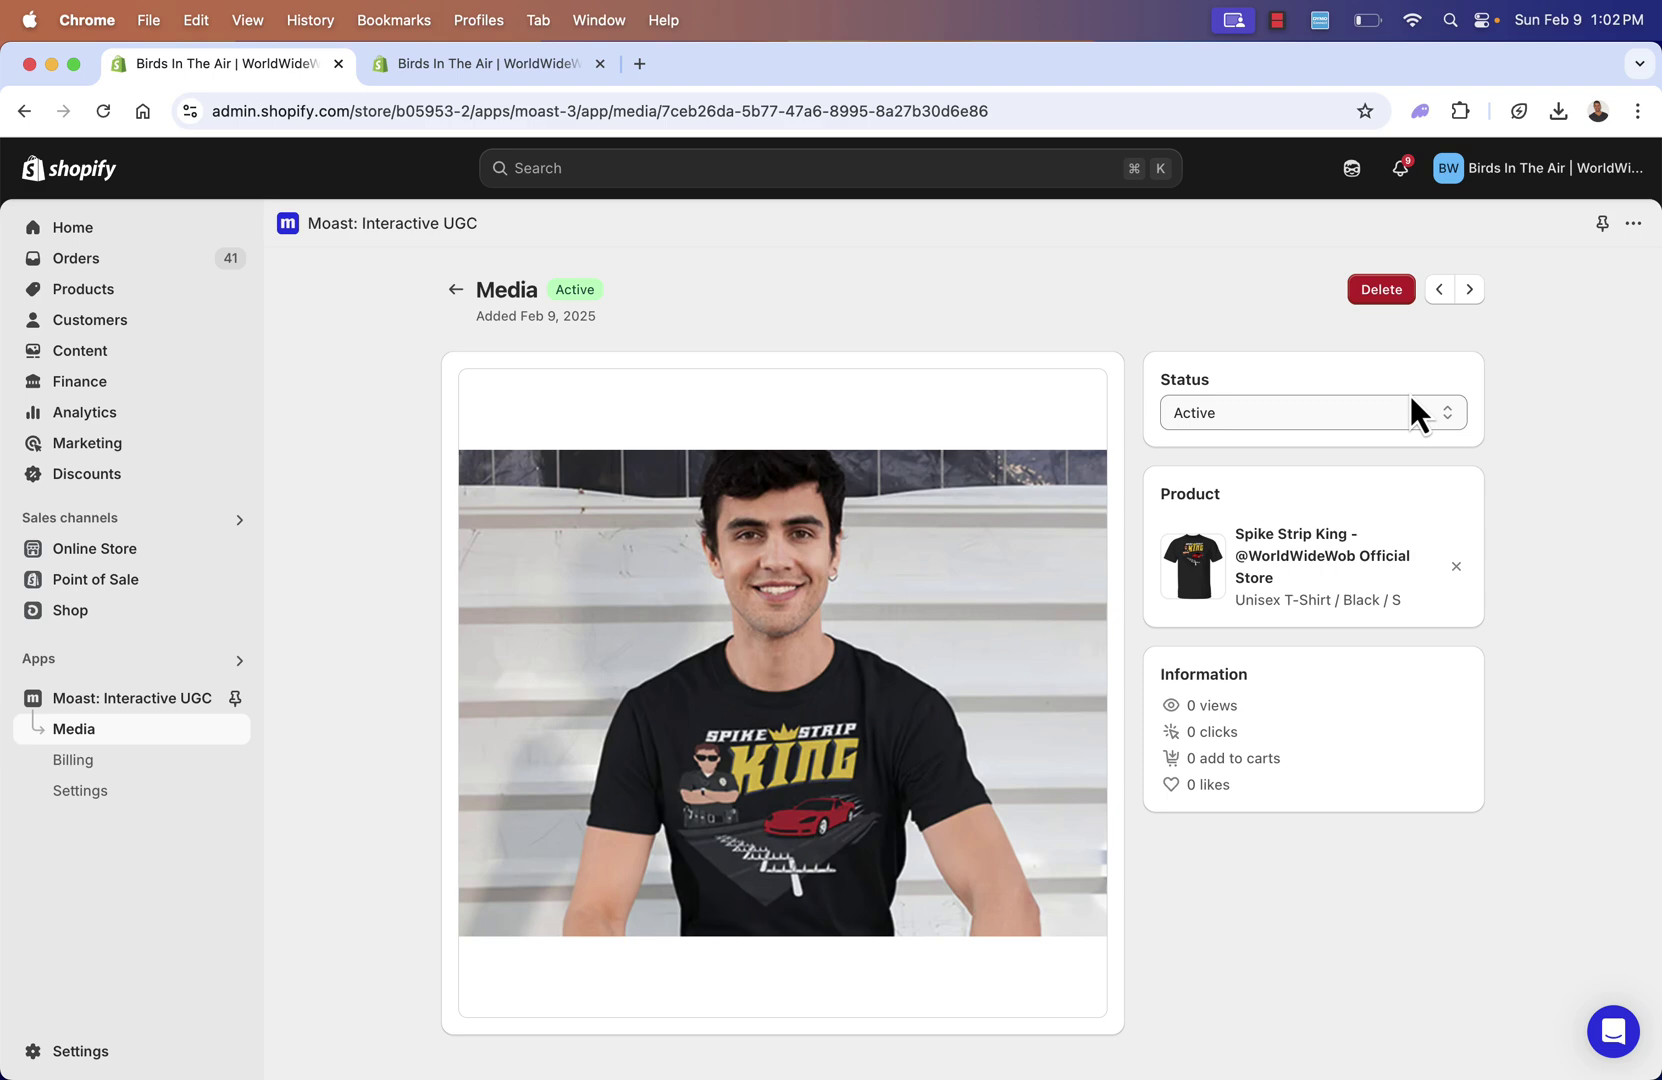
Tag the next media item with the Ejecto Seato product.
left_click(1469, 290)
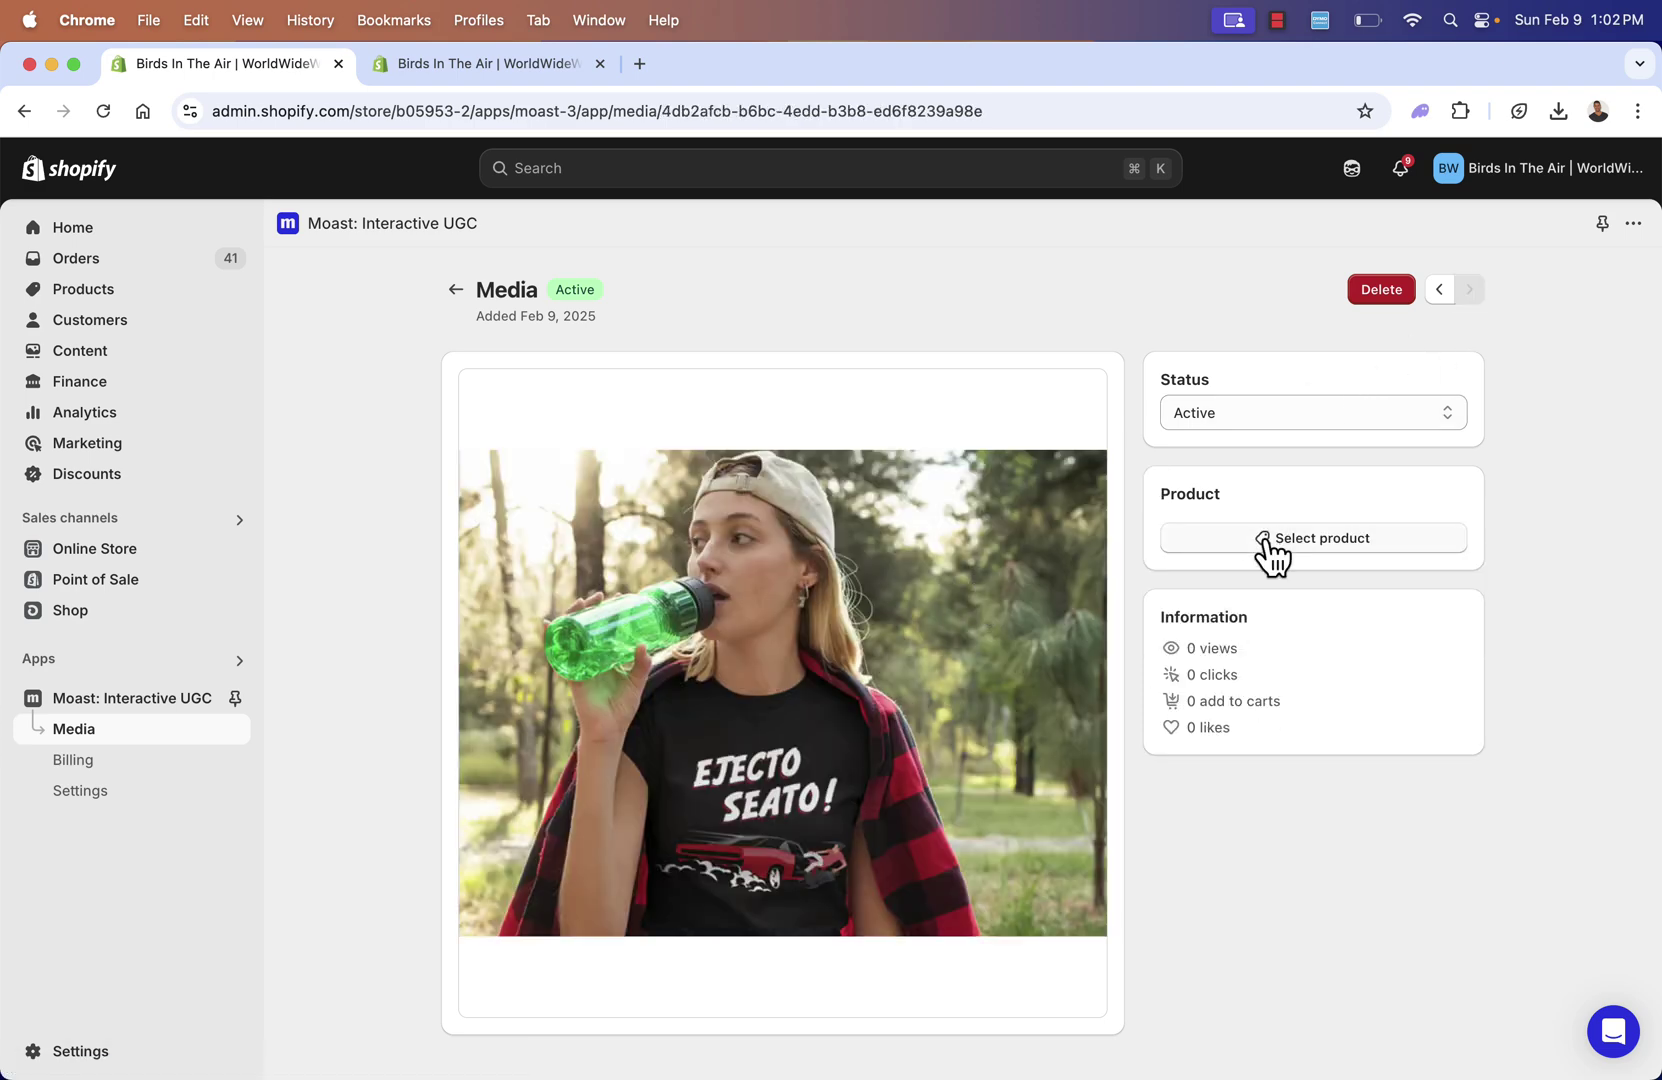
left_click(1266, 540)
type("ejecto")
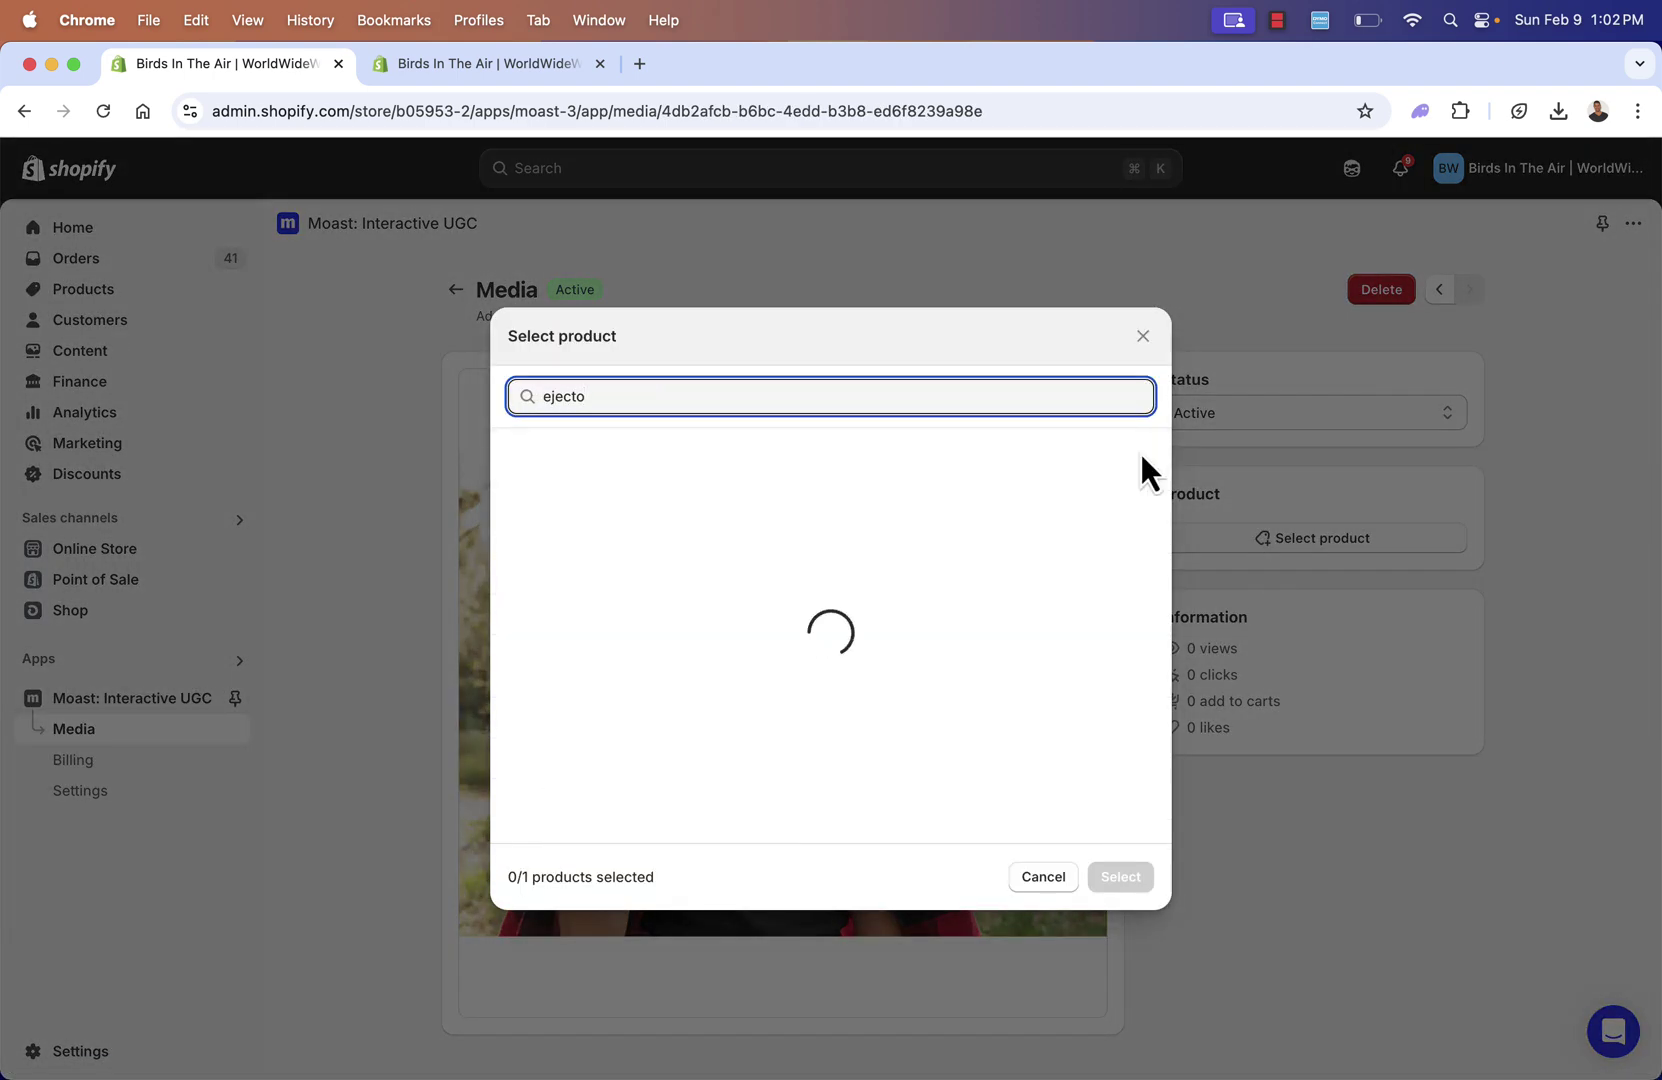
left_click(519, 460)
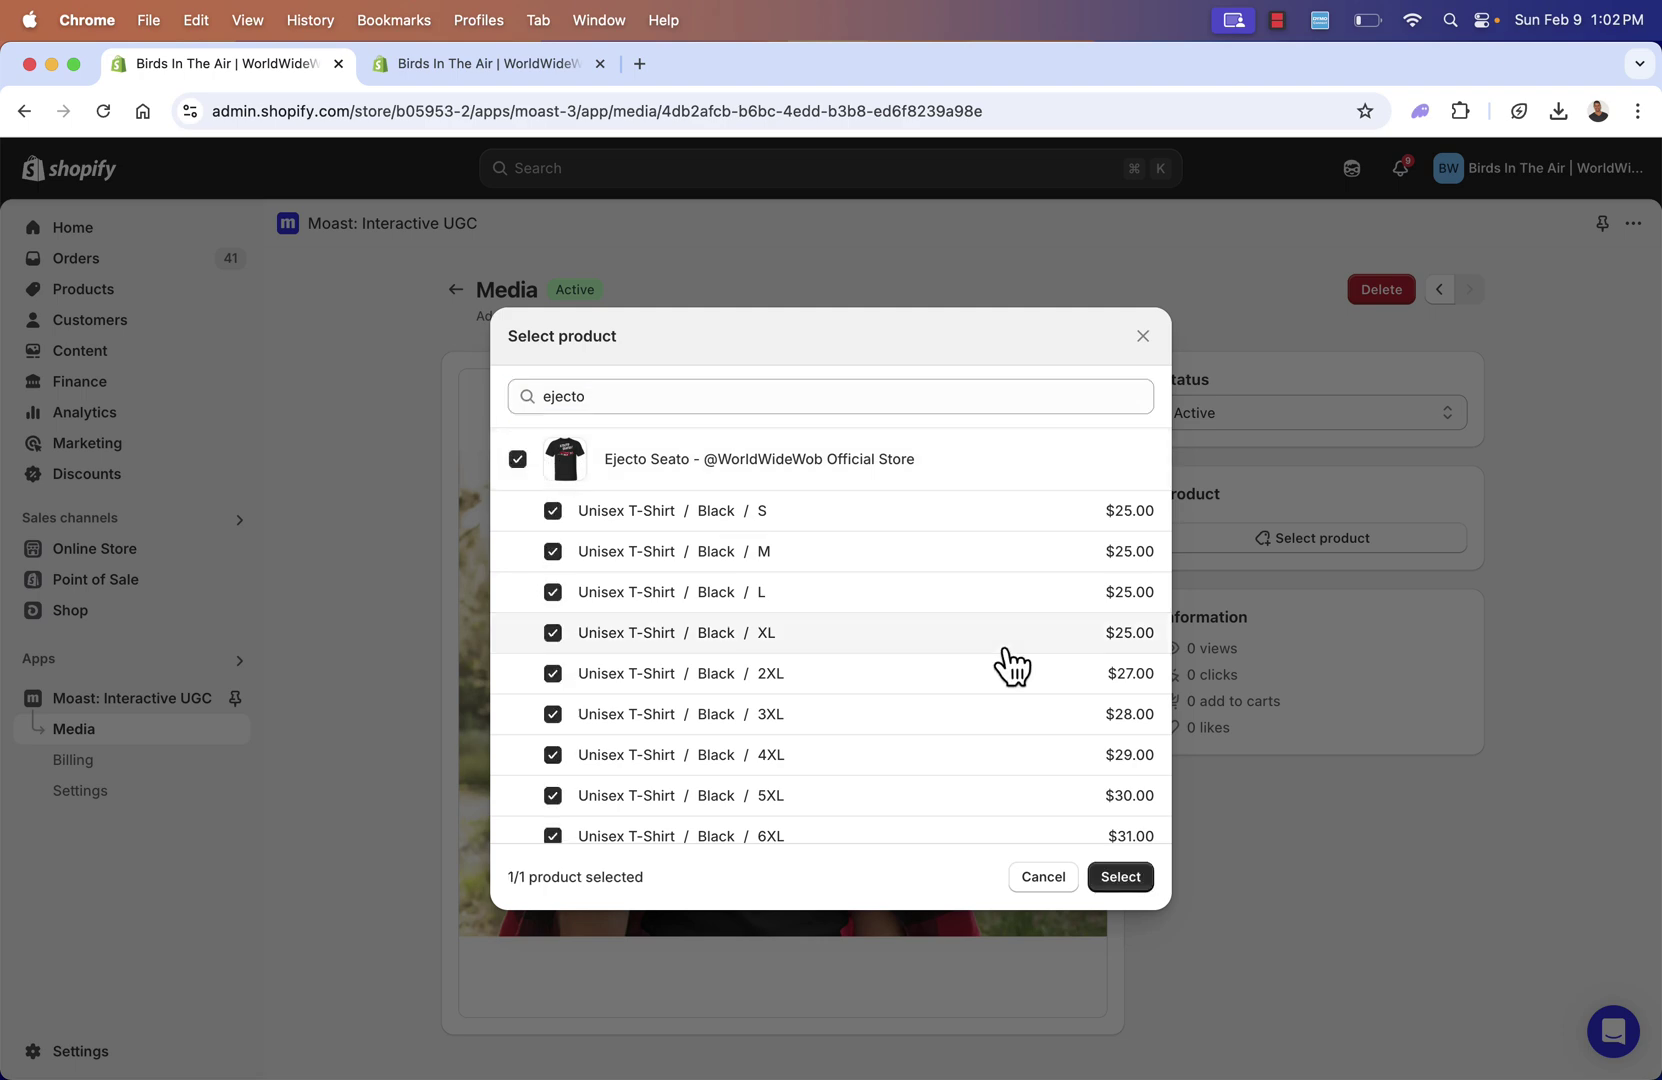
left_click(1121, 876)
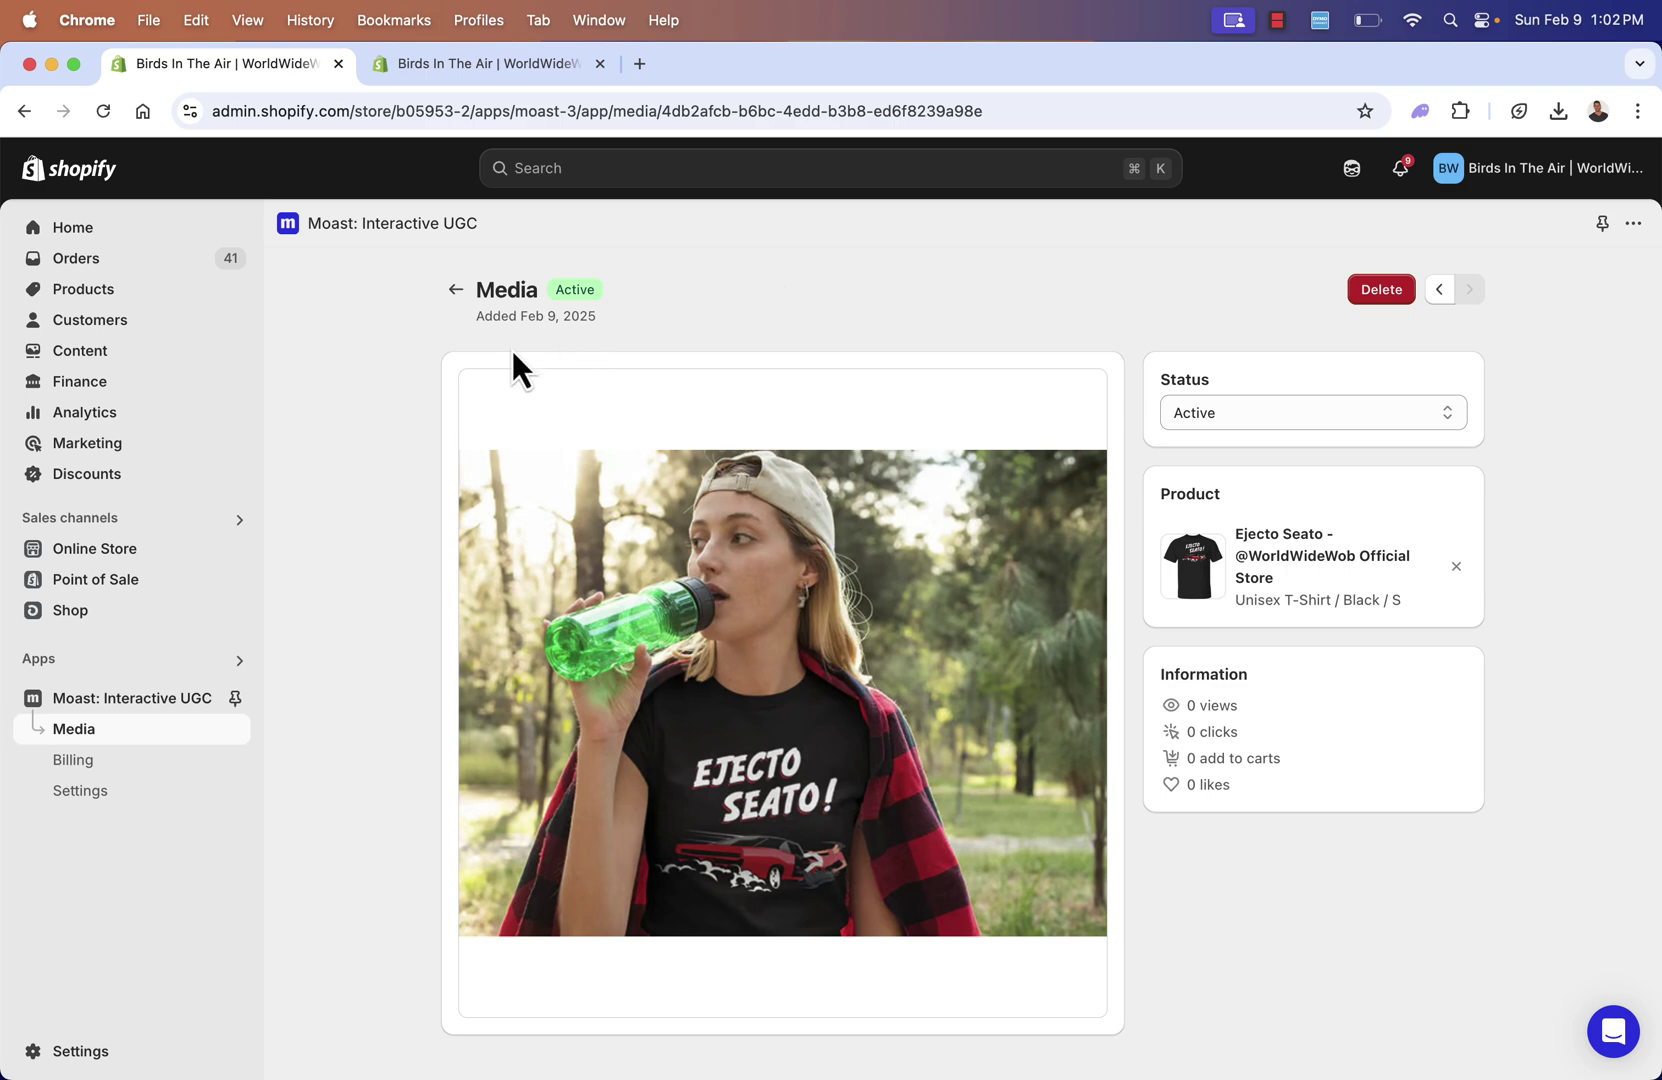
Go from the Media library through Settings to the Moast Dashboard.
left_click(78, 727)
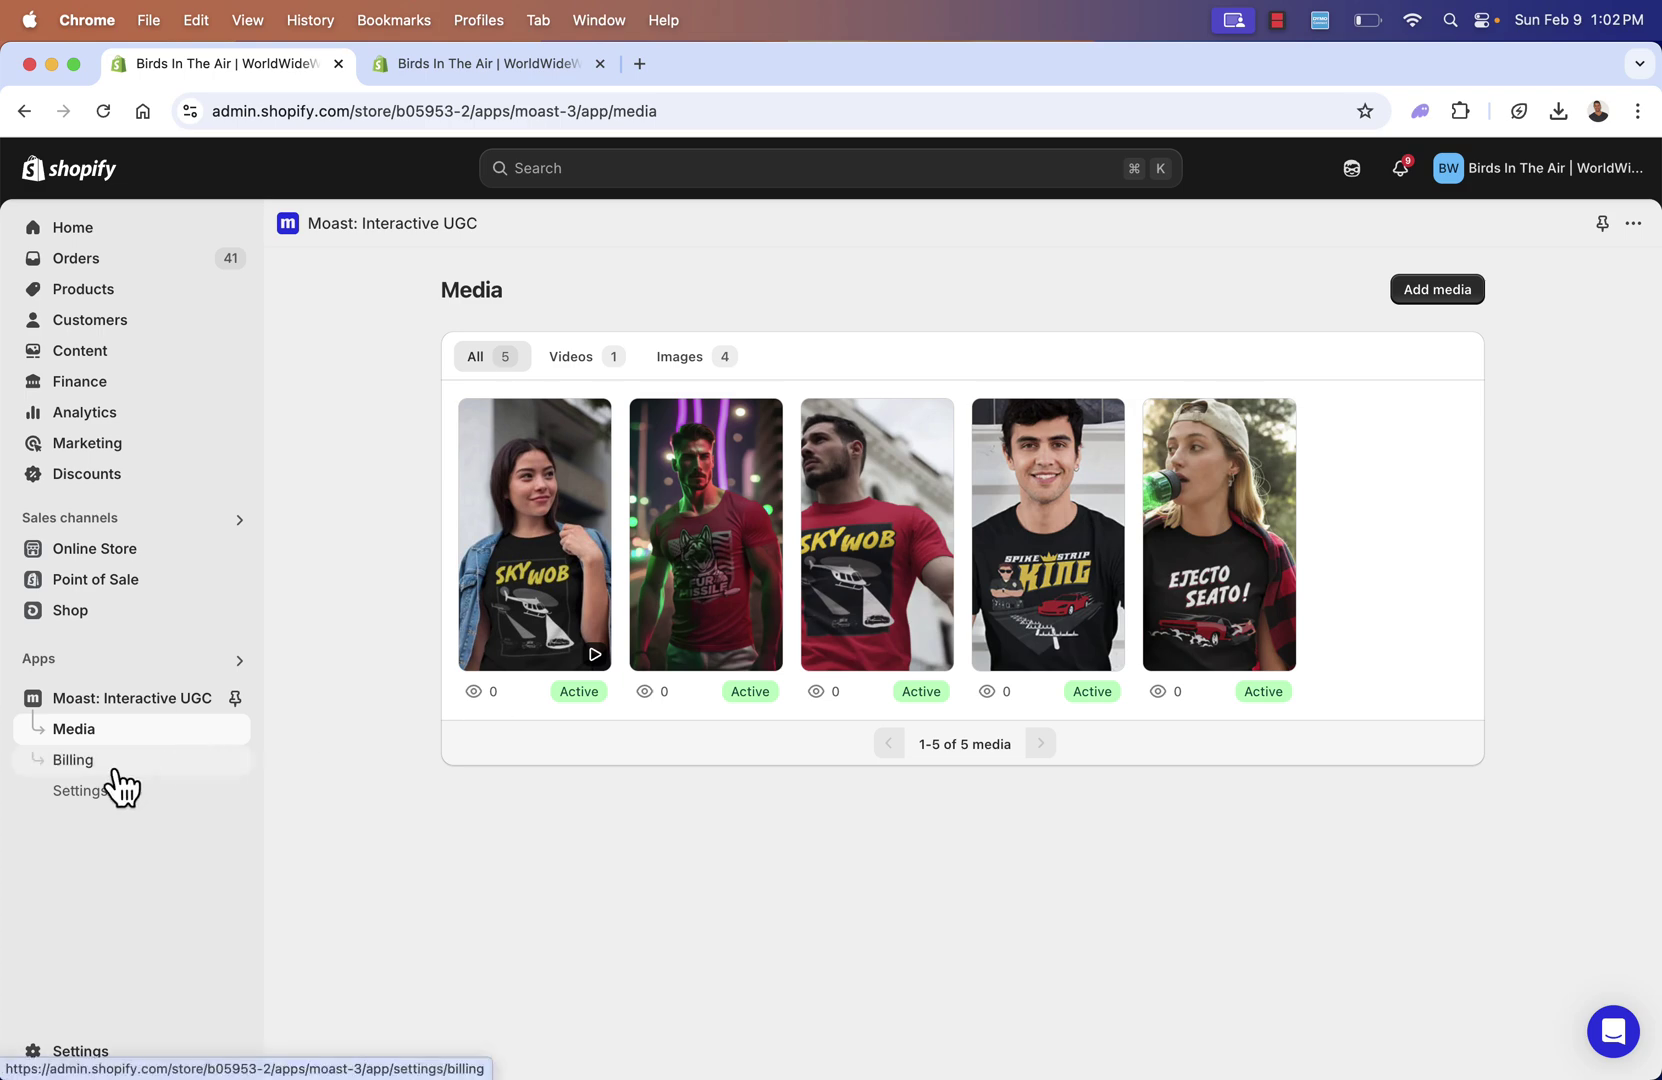
left_click(103, 794)
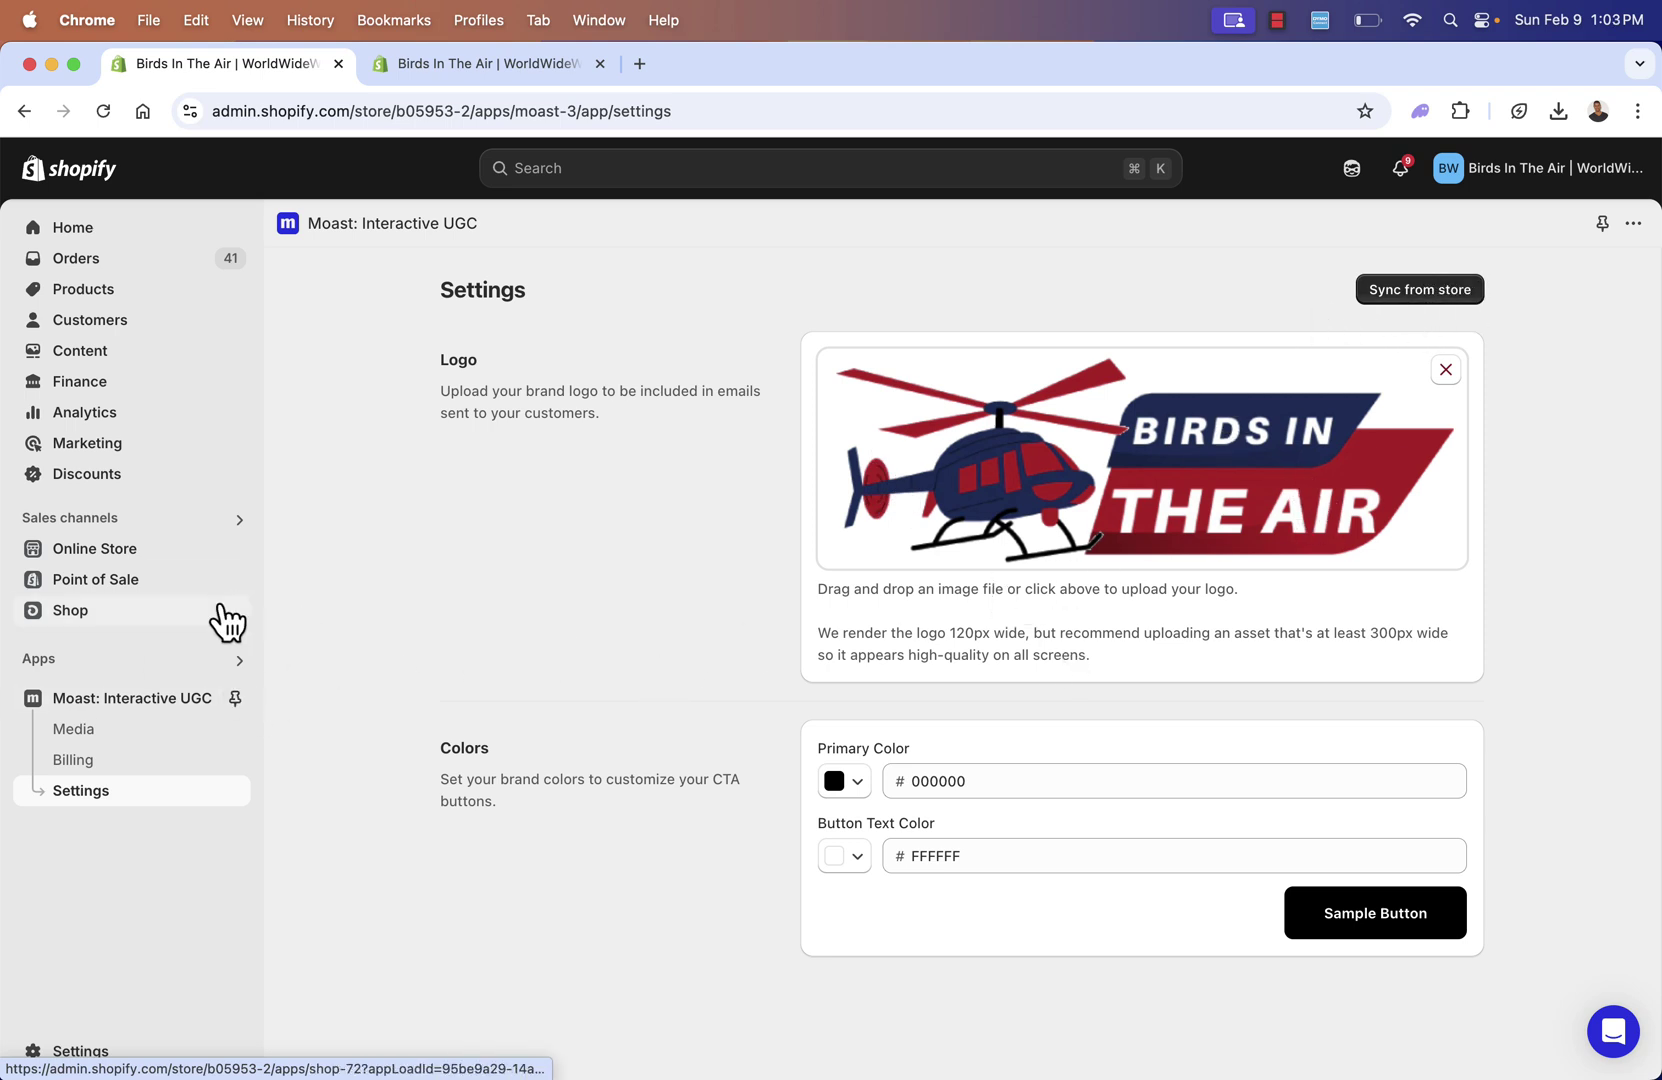
left_click(76, 700)
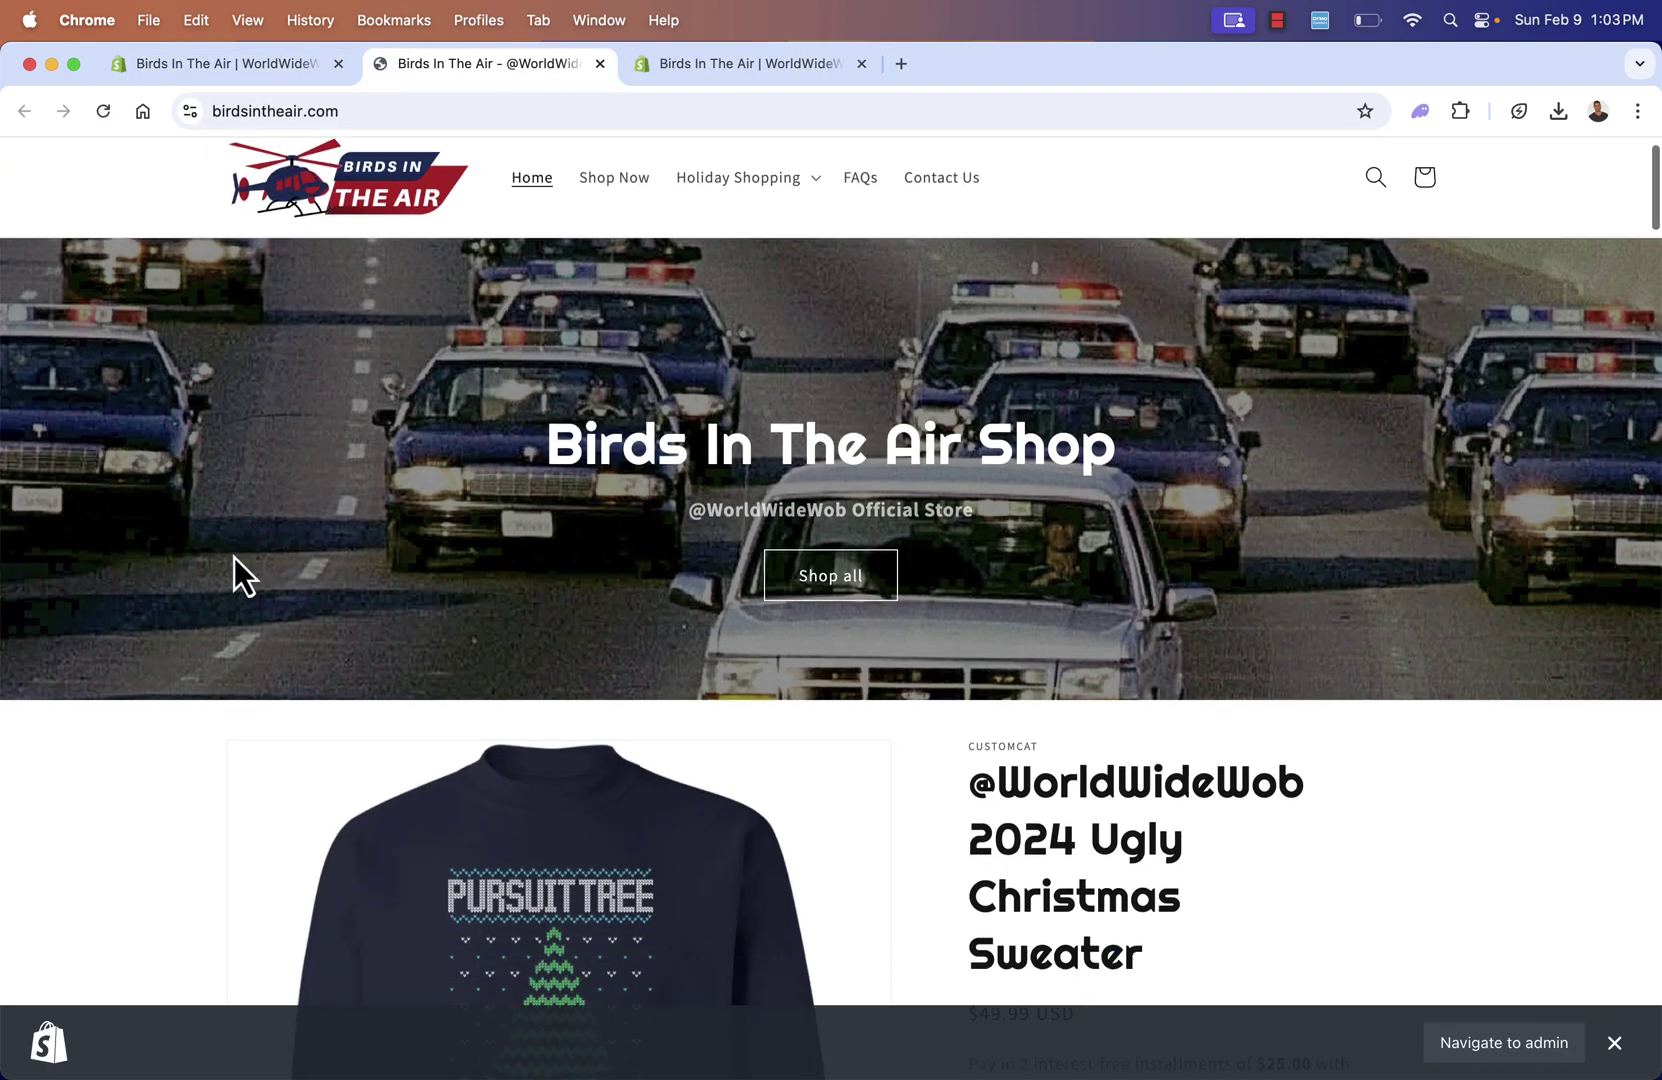
Advance the homepage carousel two slides and play the Sky Wob video.
scroll(234, 557, "down", 15)
scroll(234, 560, "down", 20)
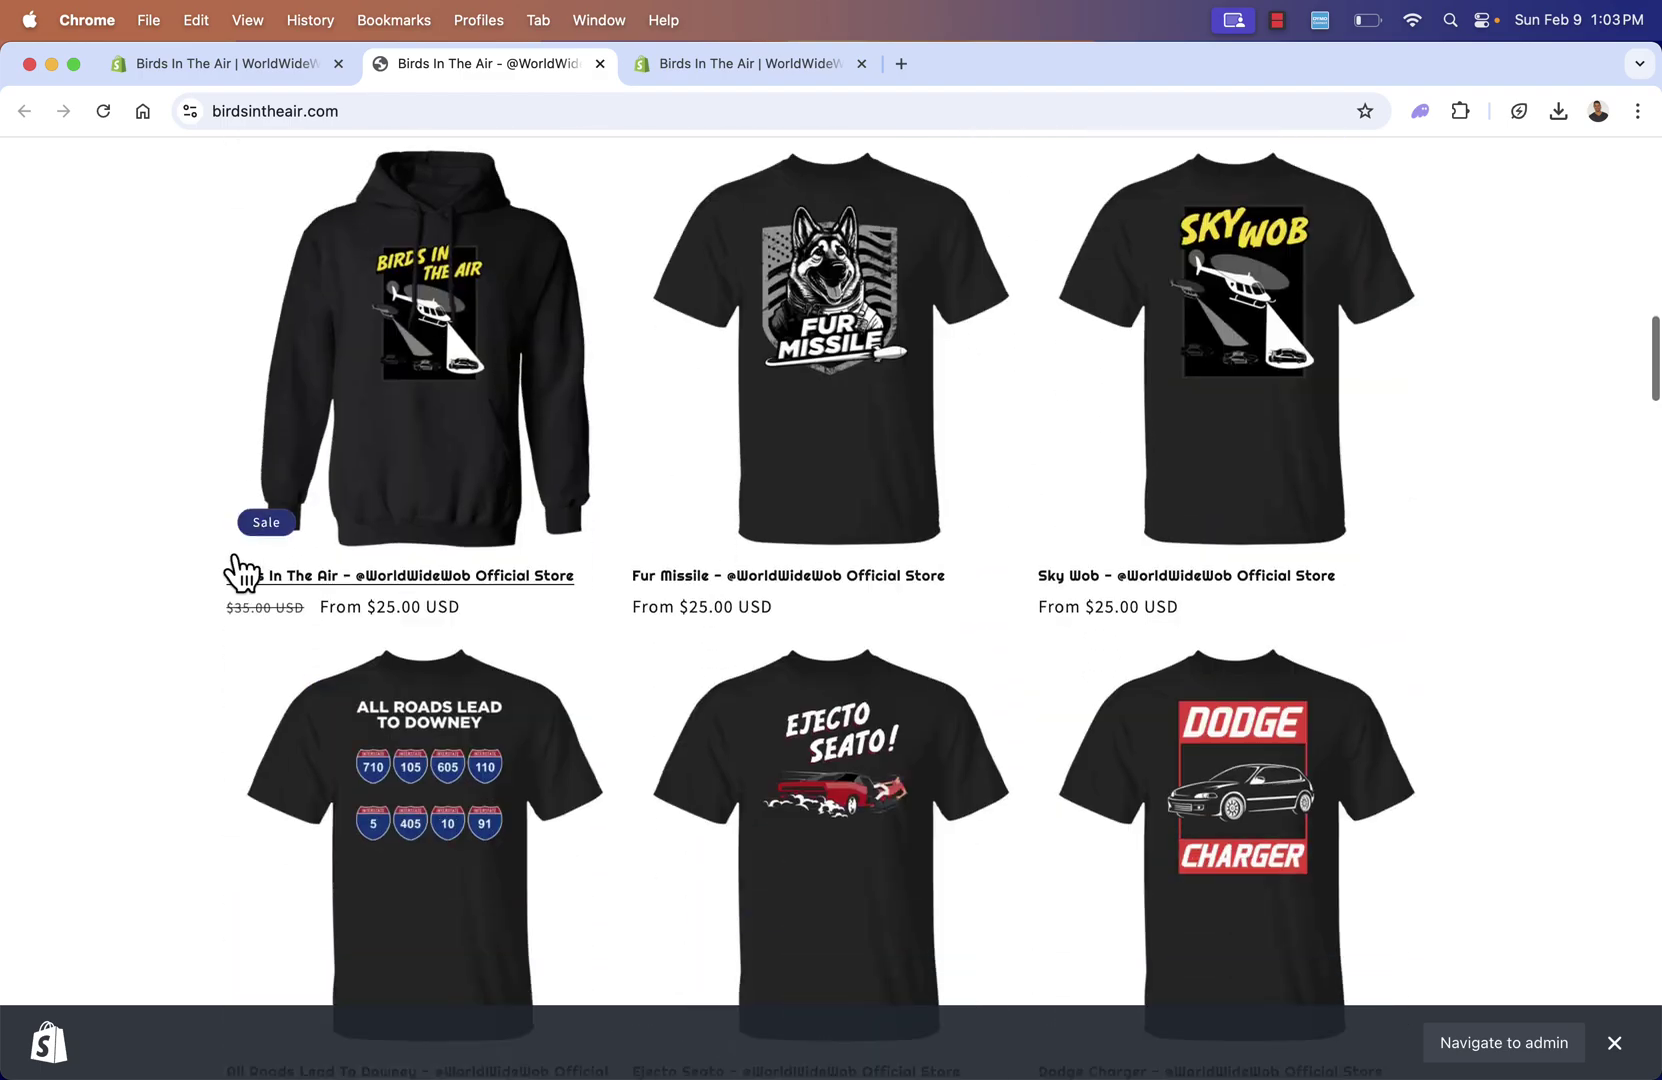
scroll(234, 560, "down", 20)
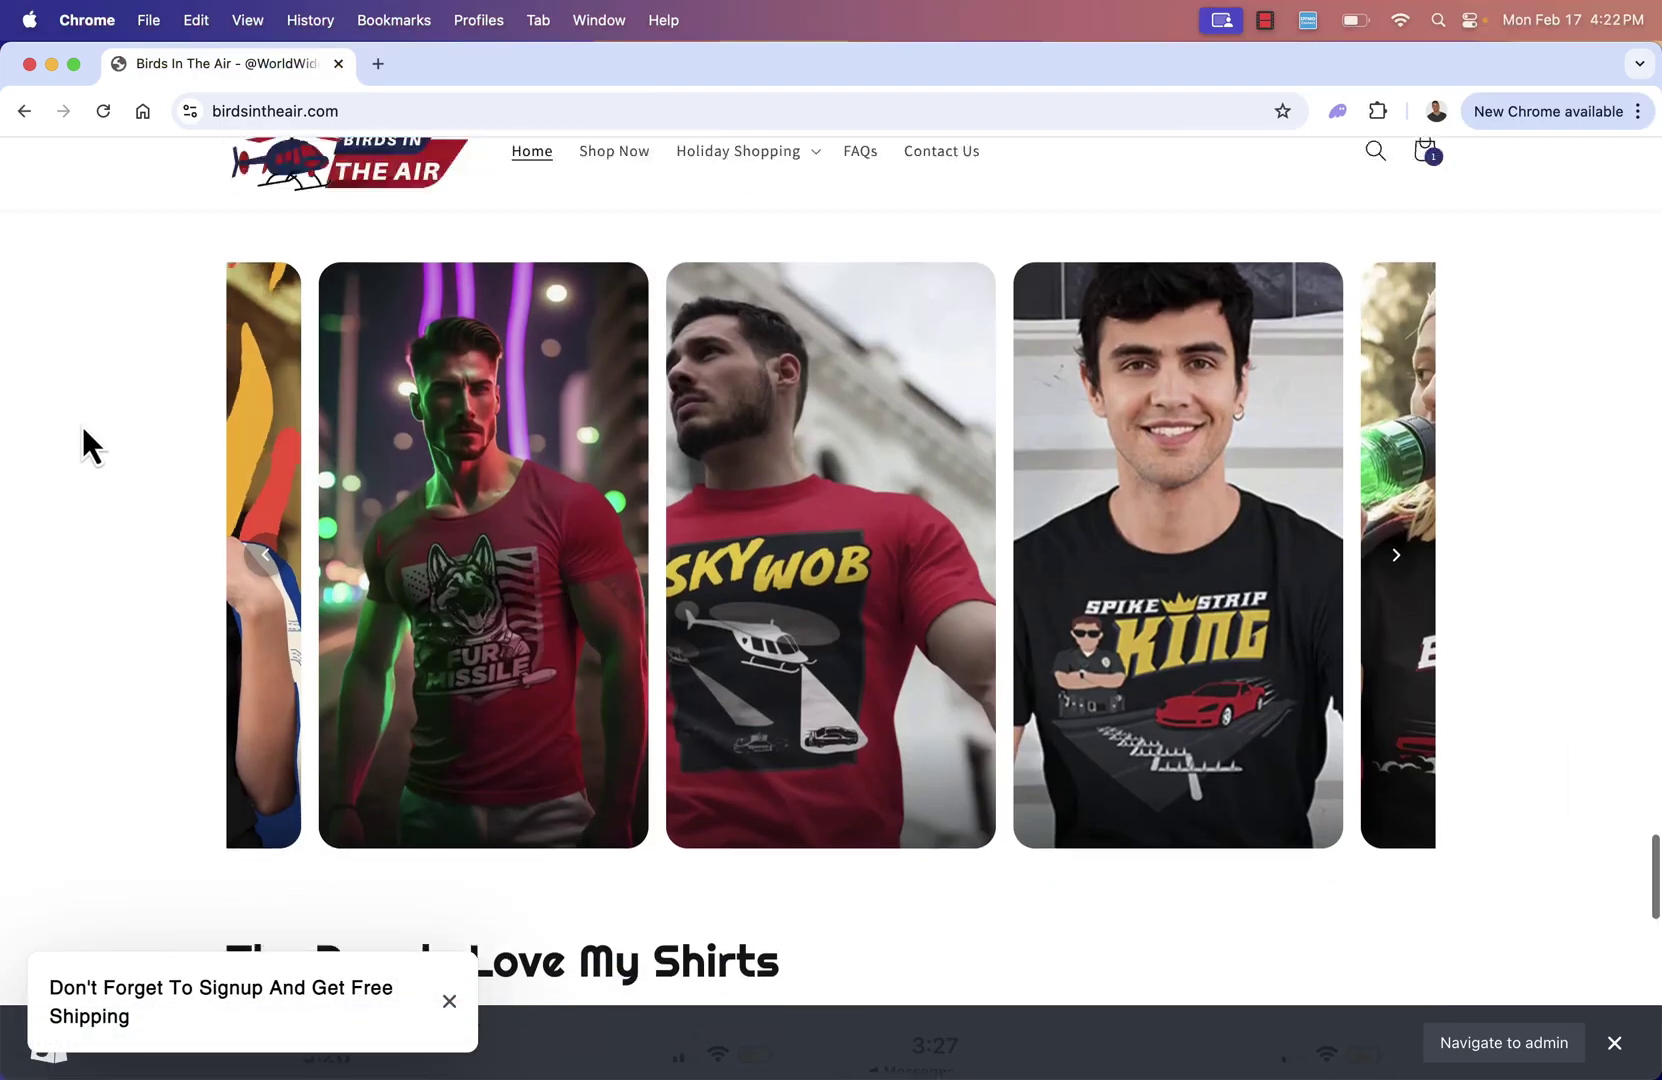
scroll(95, 445, "up", 2)
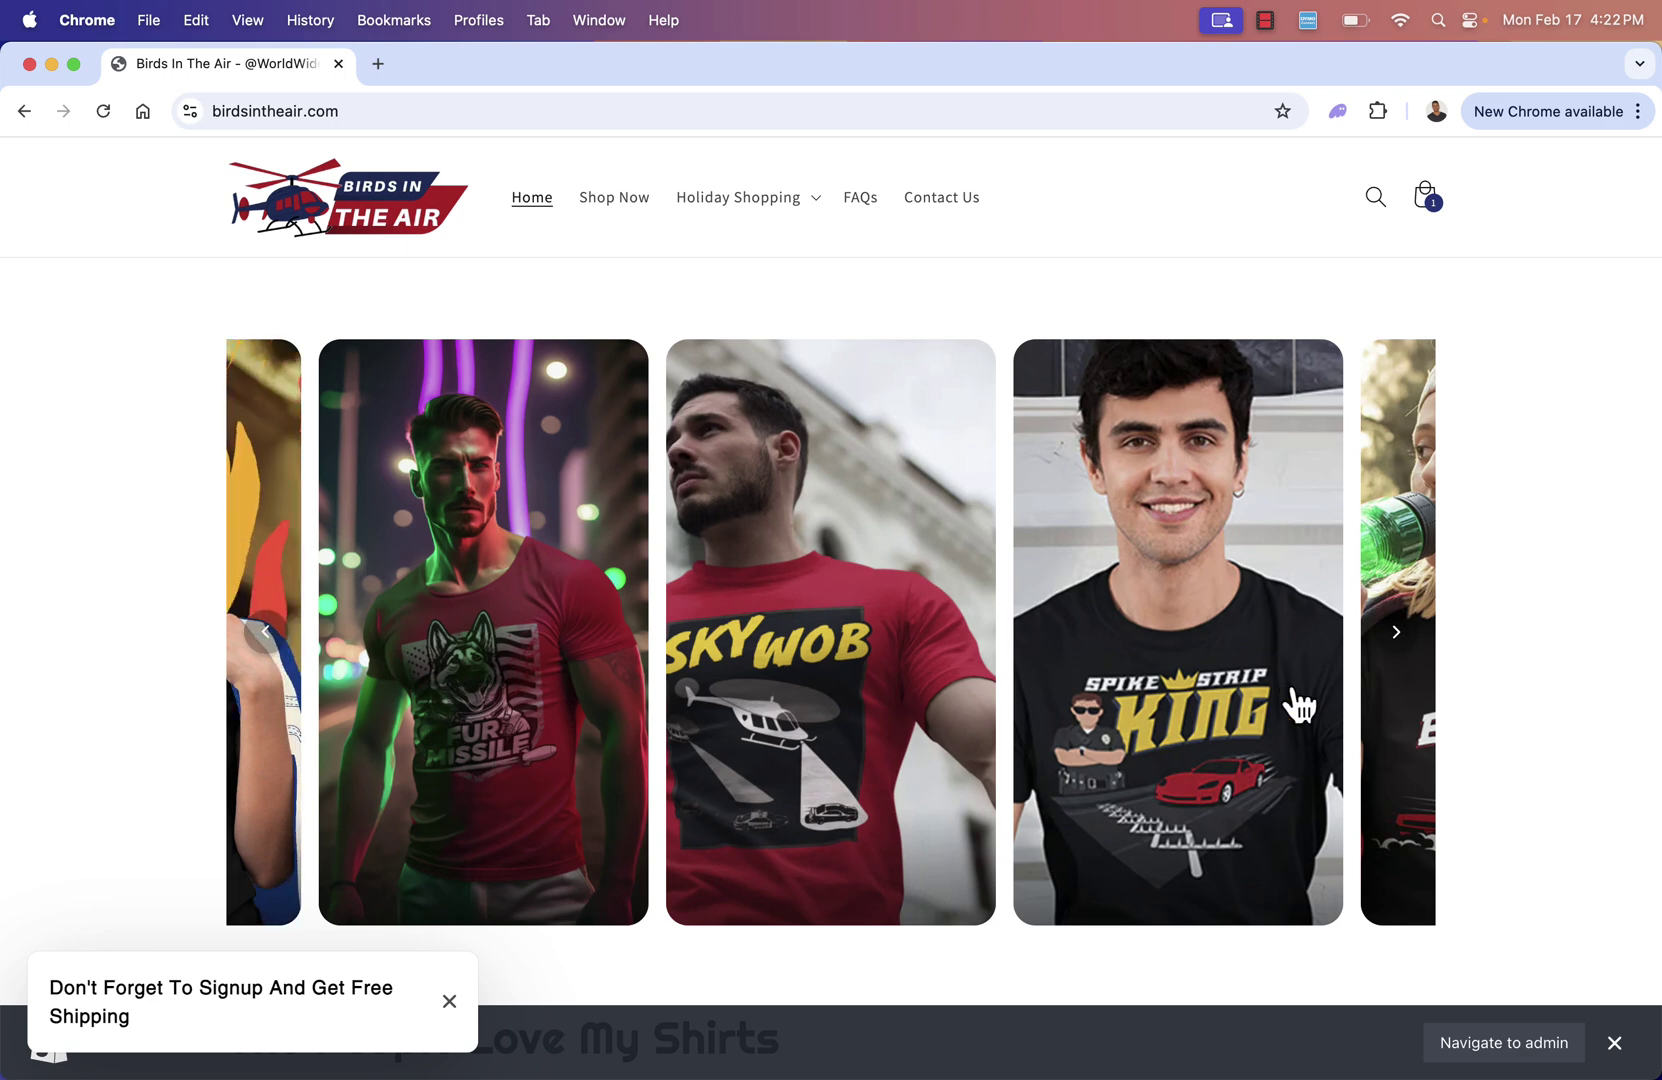
left_click(1398, 635)
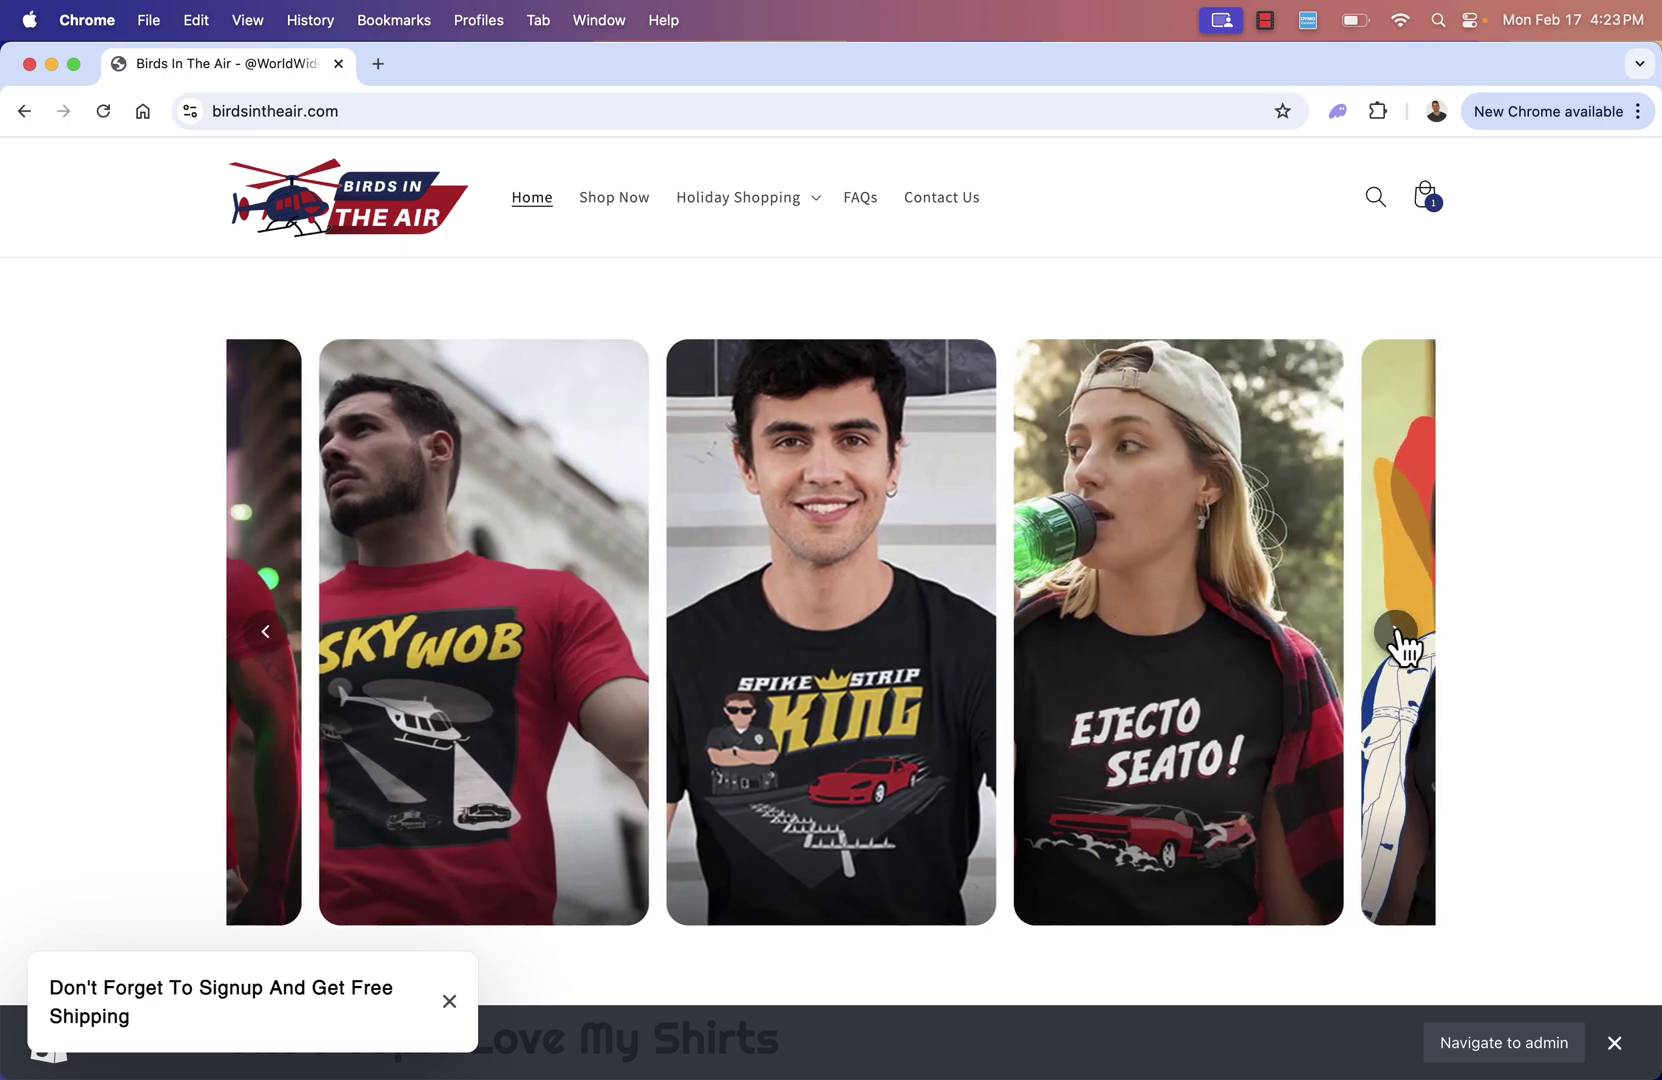
left_click(1398, 637)
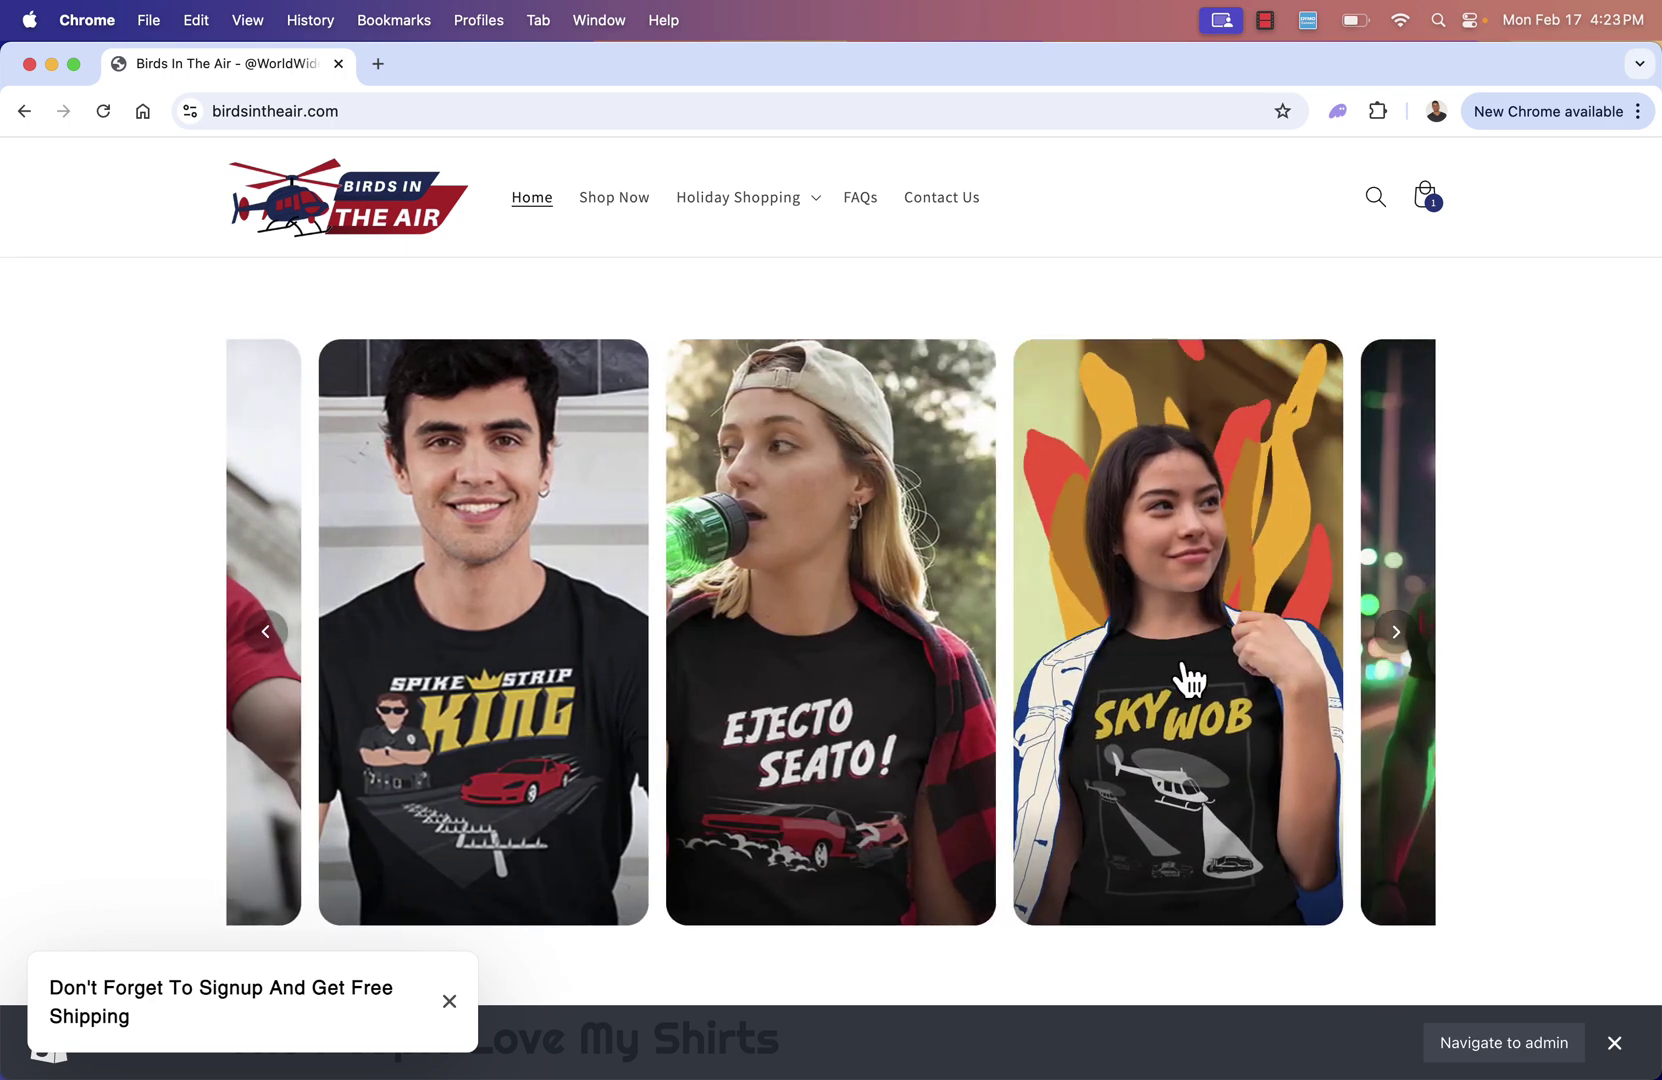
left_click(1192, 677)
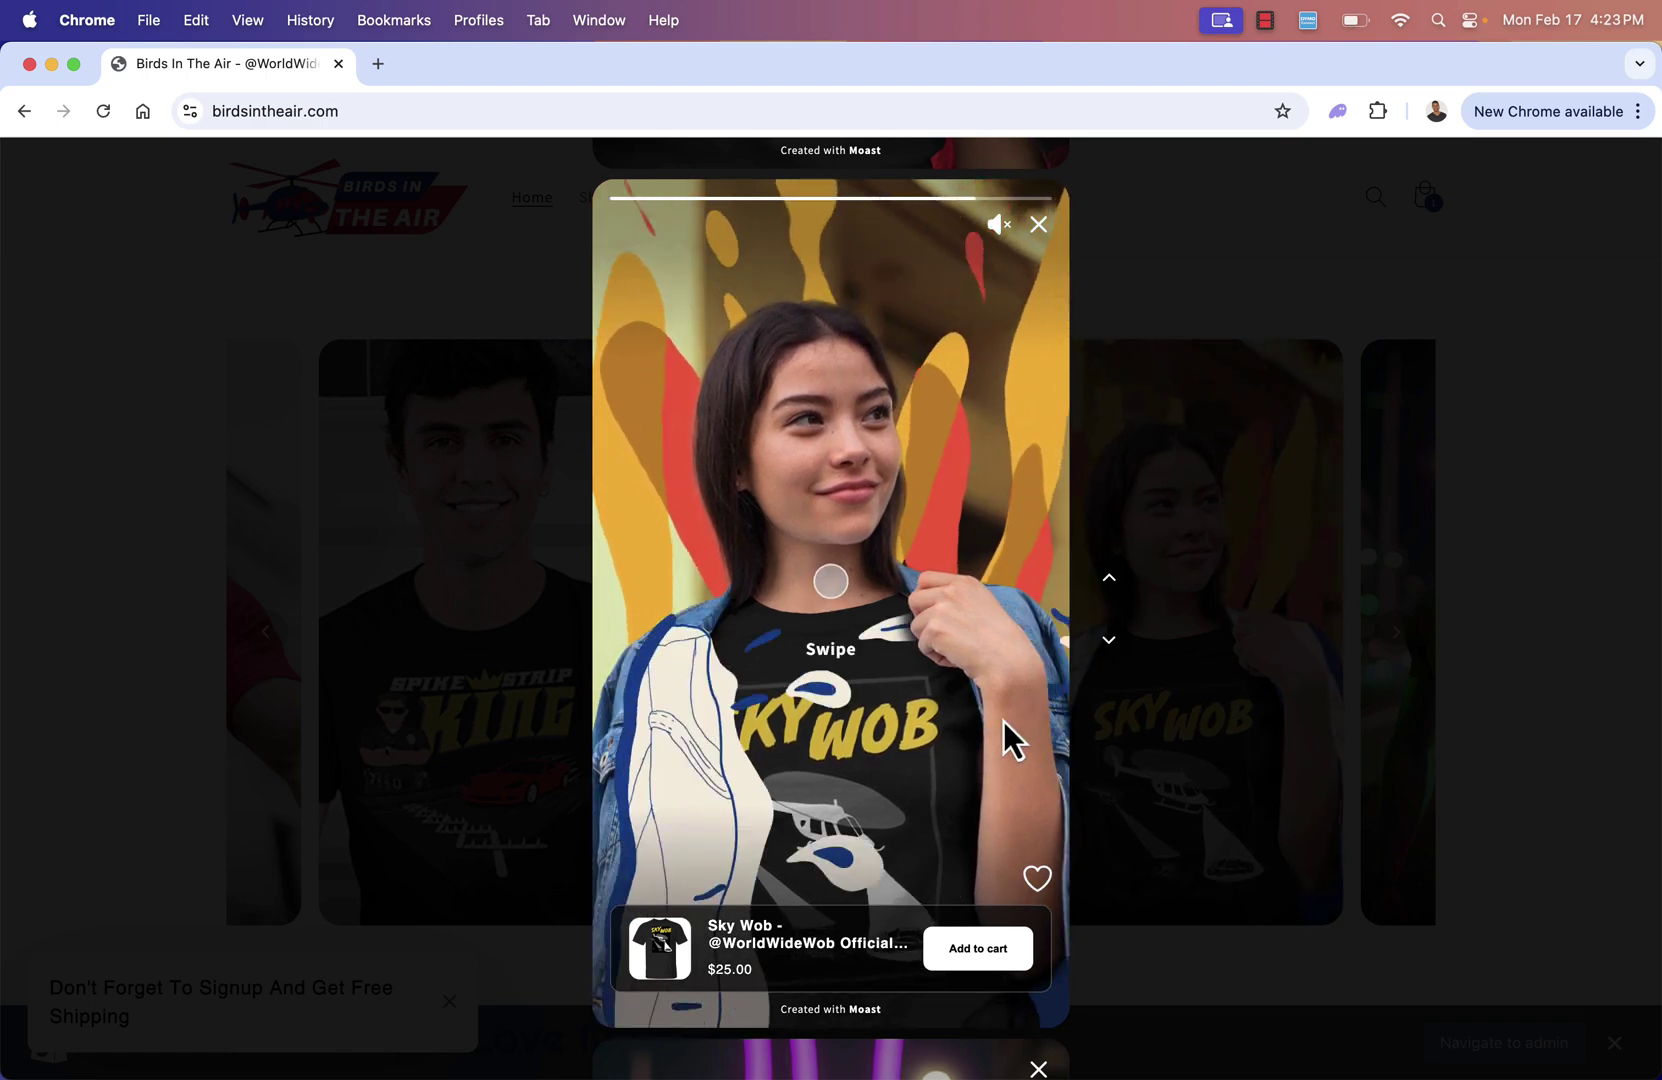
Browse forward through the next five carousel videos, starting with Fur Missile.
left_click(1108, 645)
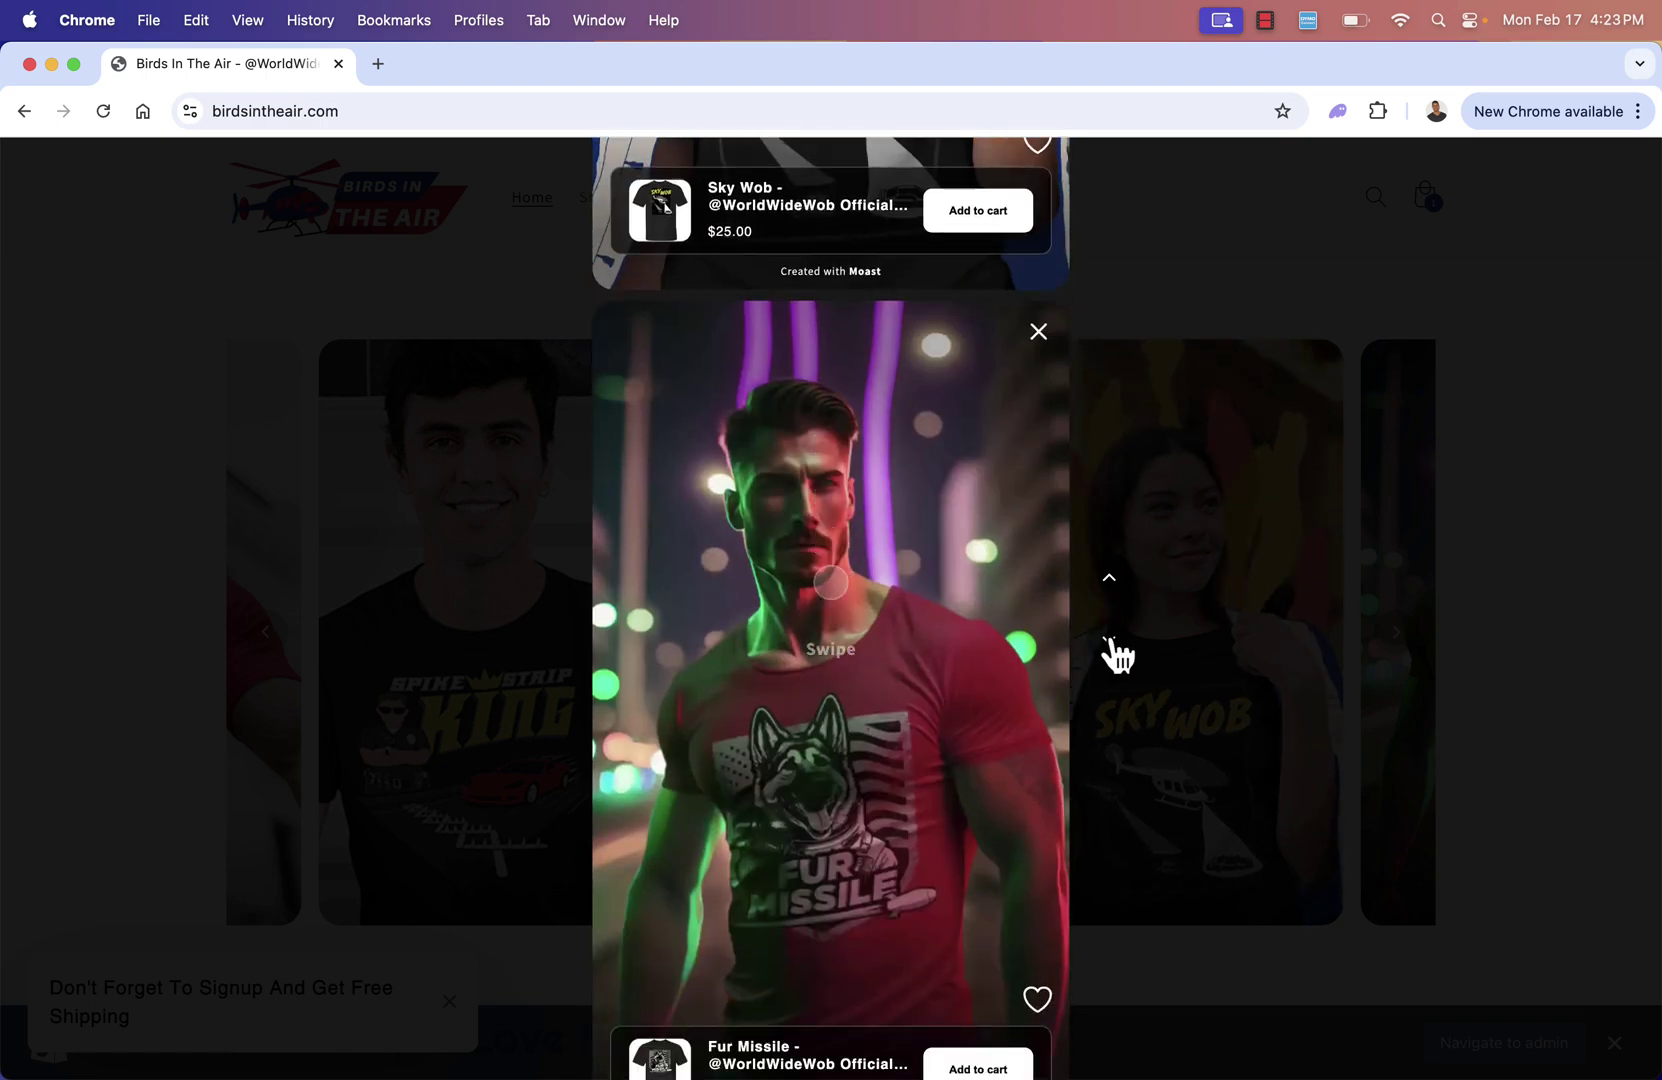
left_click(1108, 645)
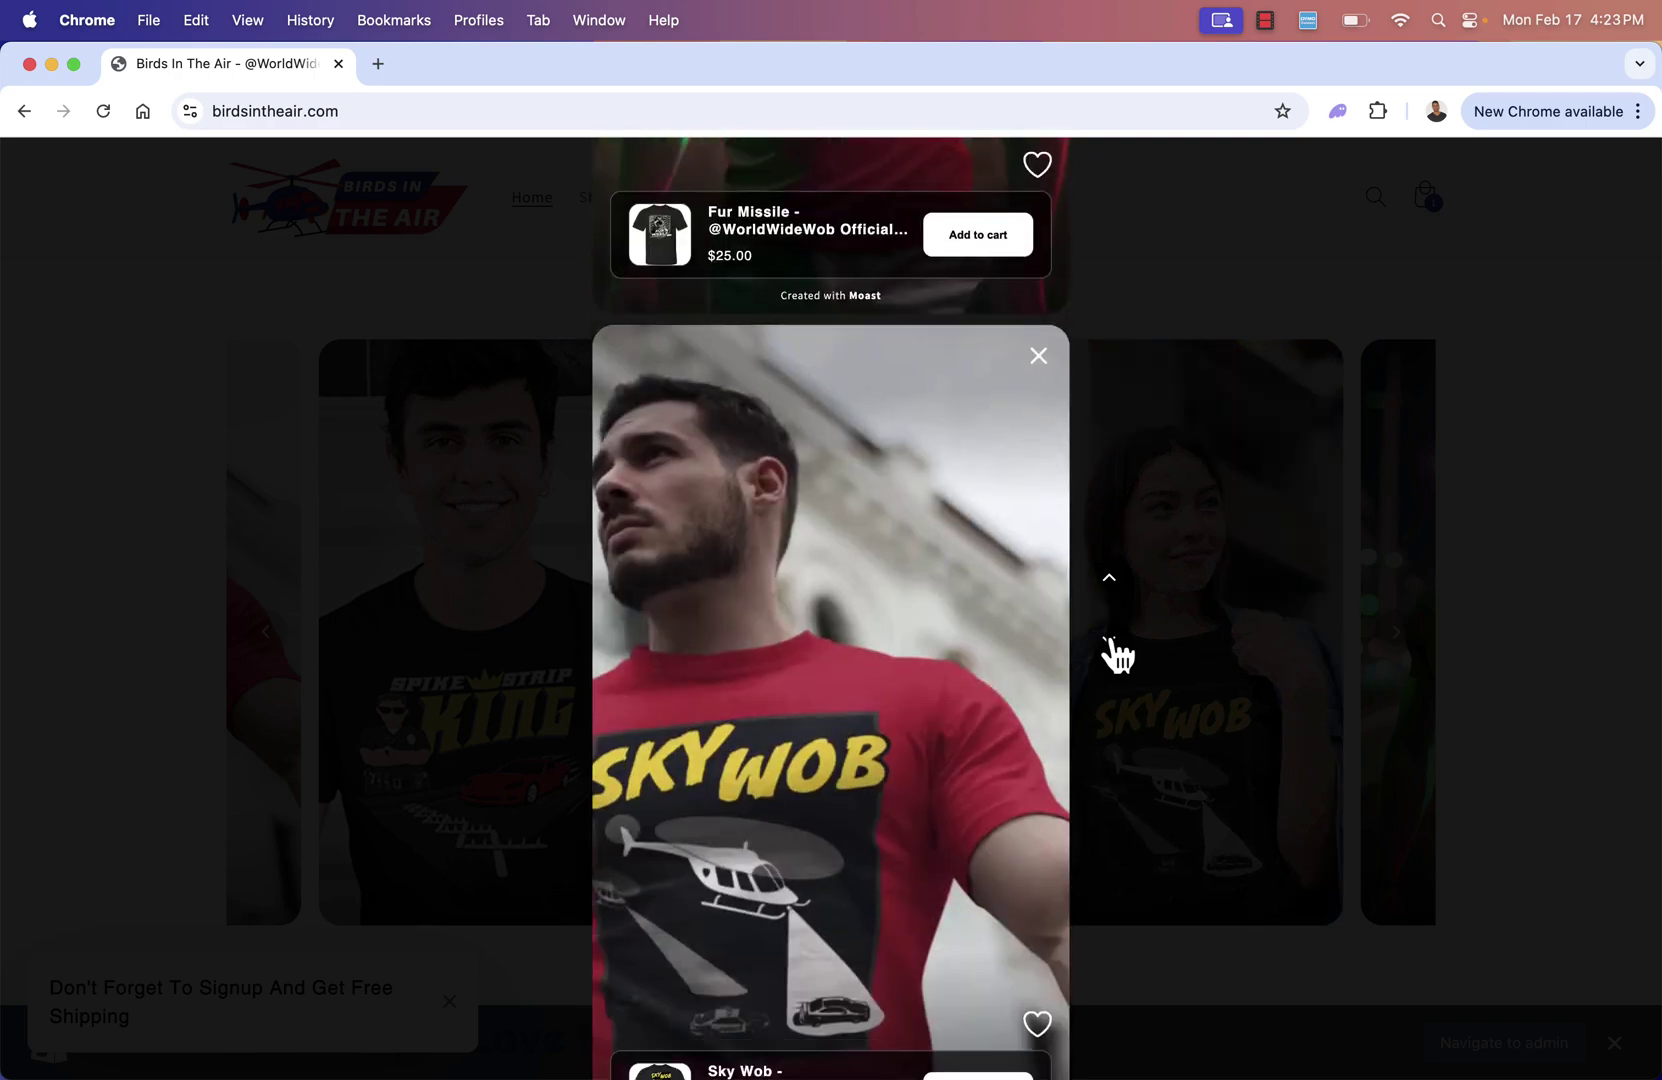
left_click(1108, 645)
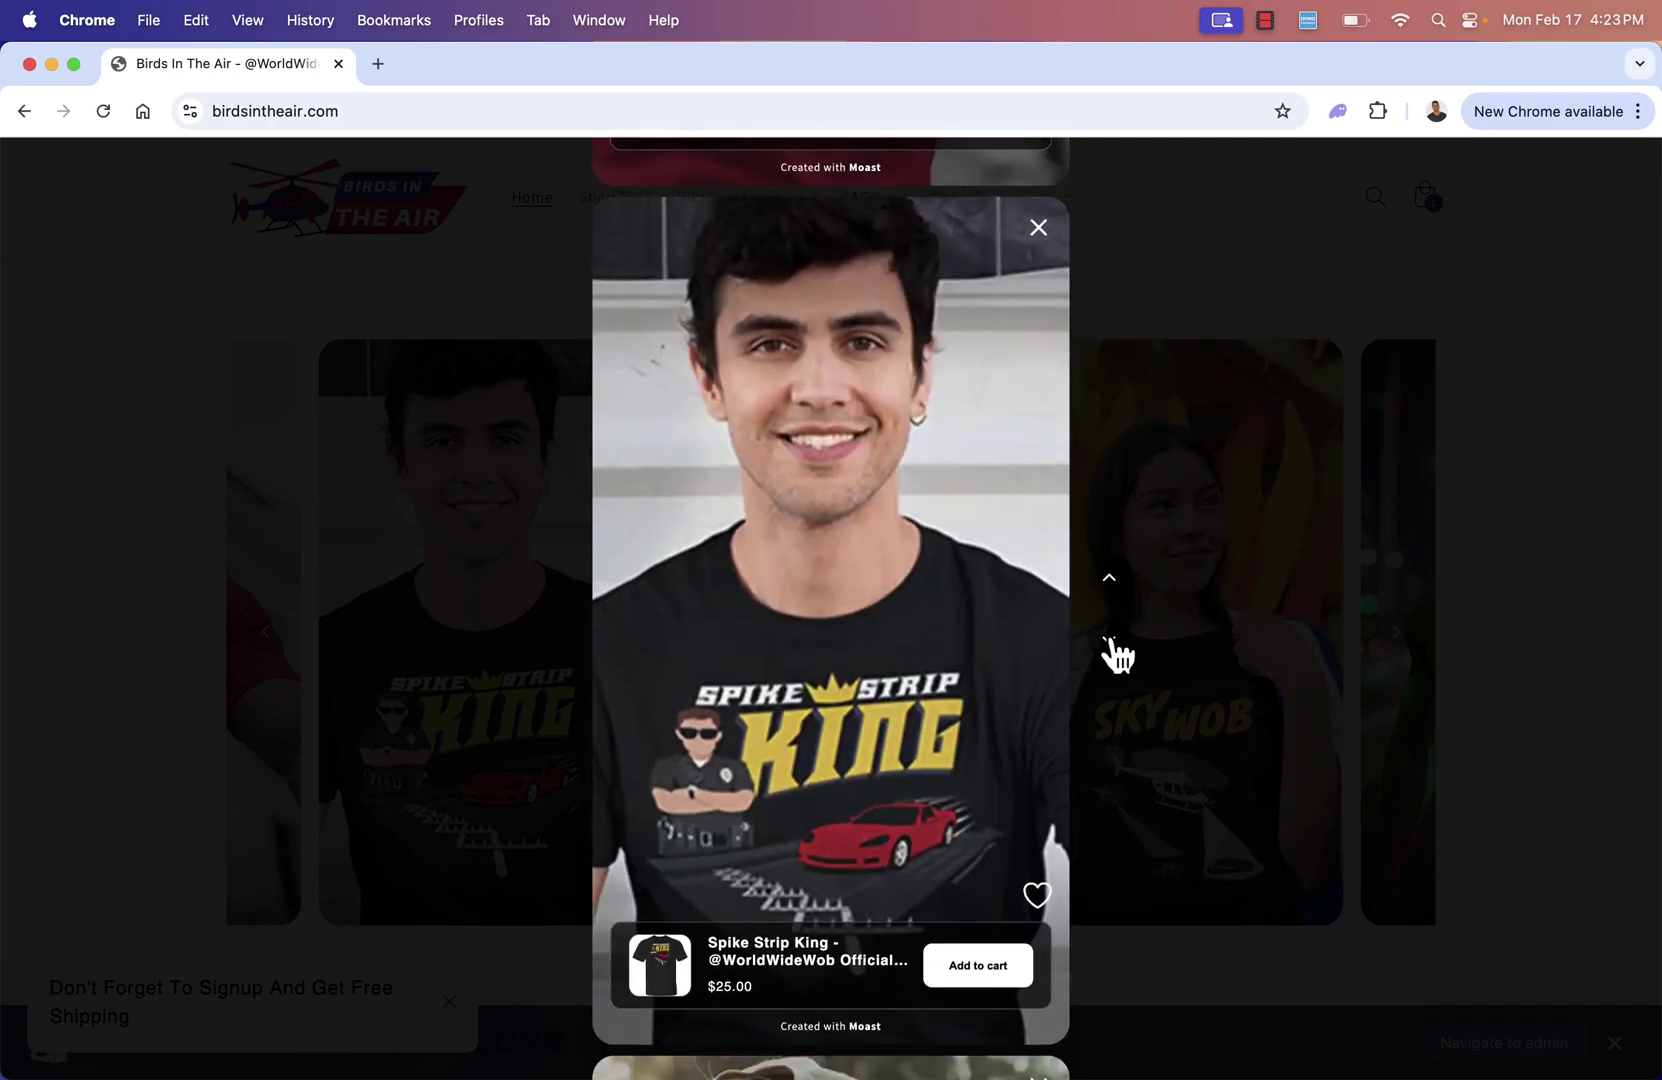
left_click(1108, 645)
left_click(1108, 645)
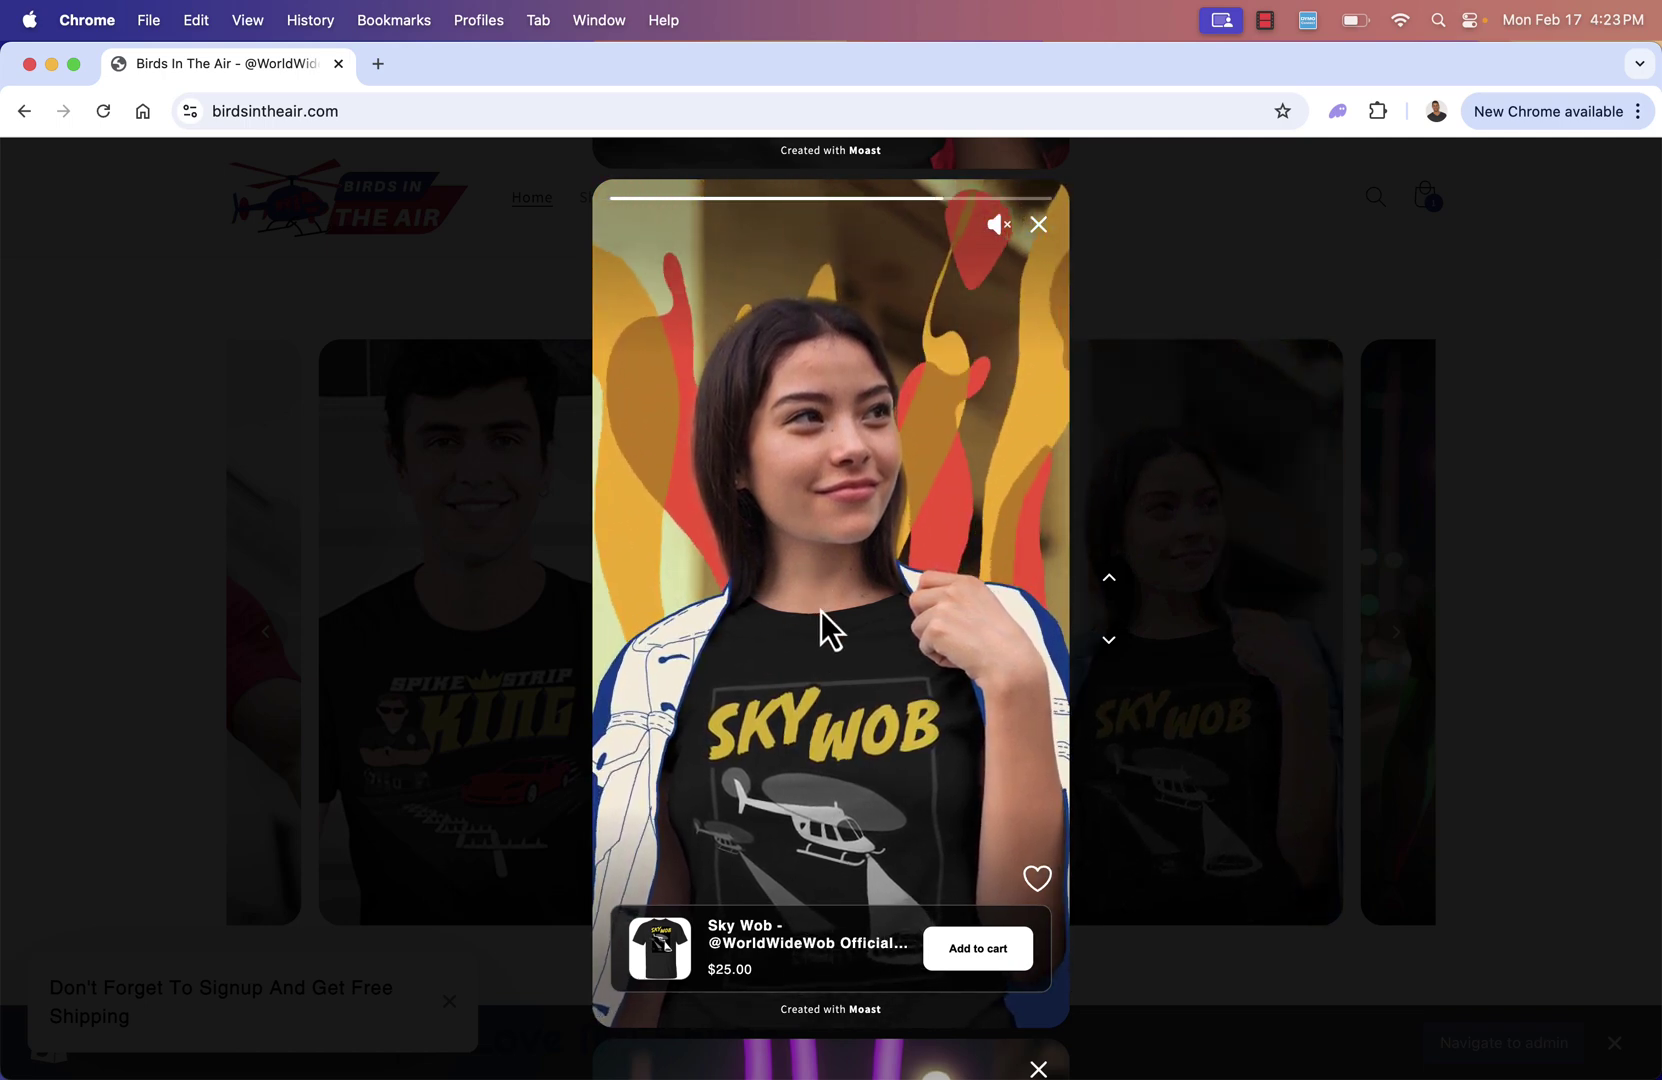
Add a red Sky Wob T-shirt to the cart from the video's product popup.
left_click(995, 960)
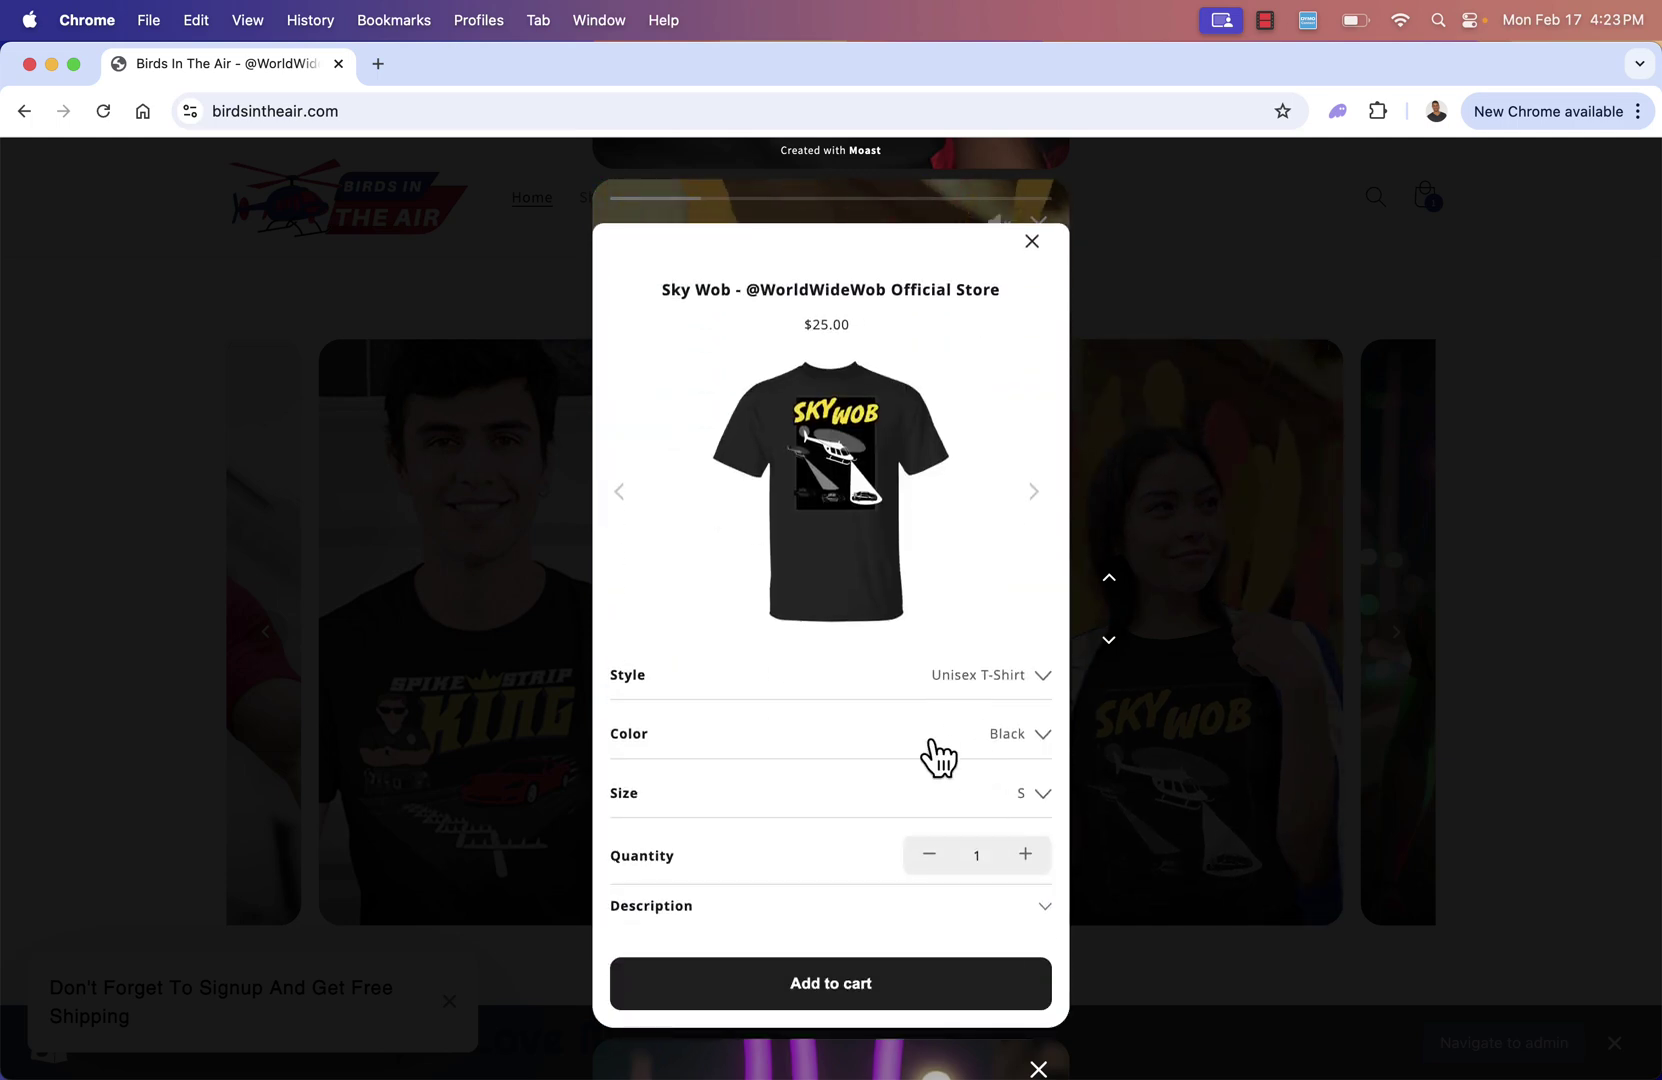
left_click(945, 808)
scroll(827, 900, "down", 1)
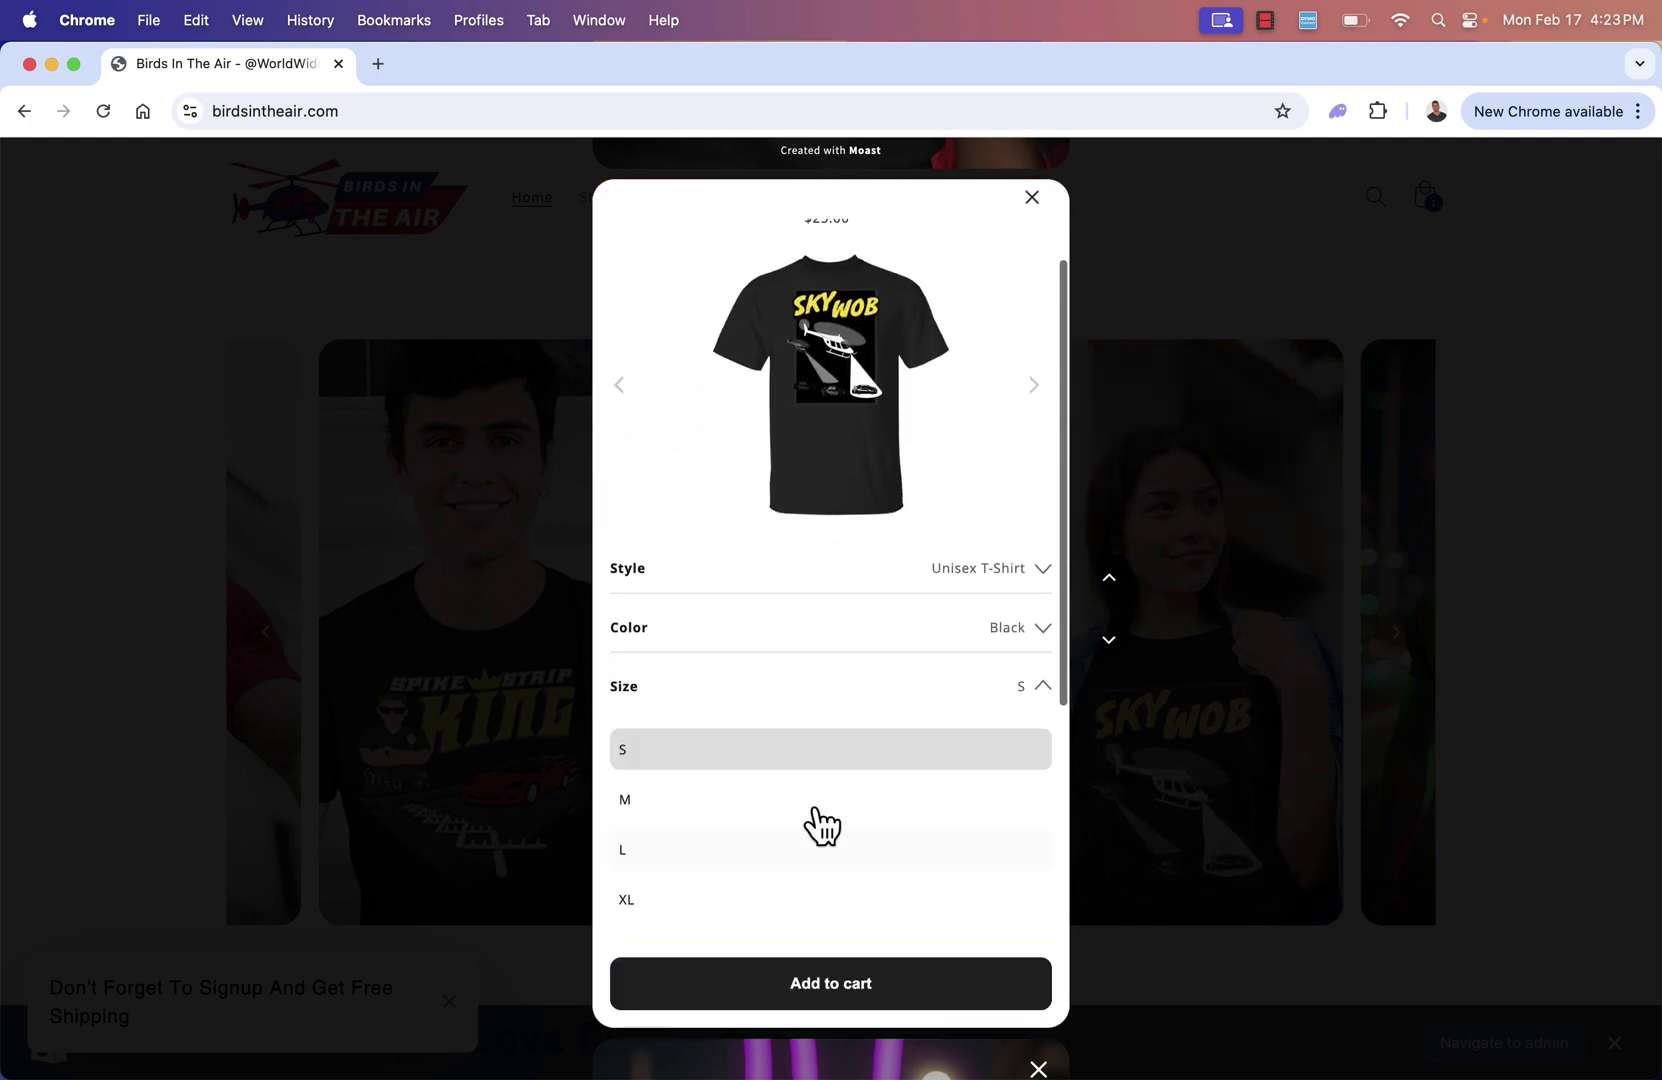
left_click(820, 820)
left_click(958, 733)
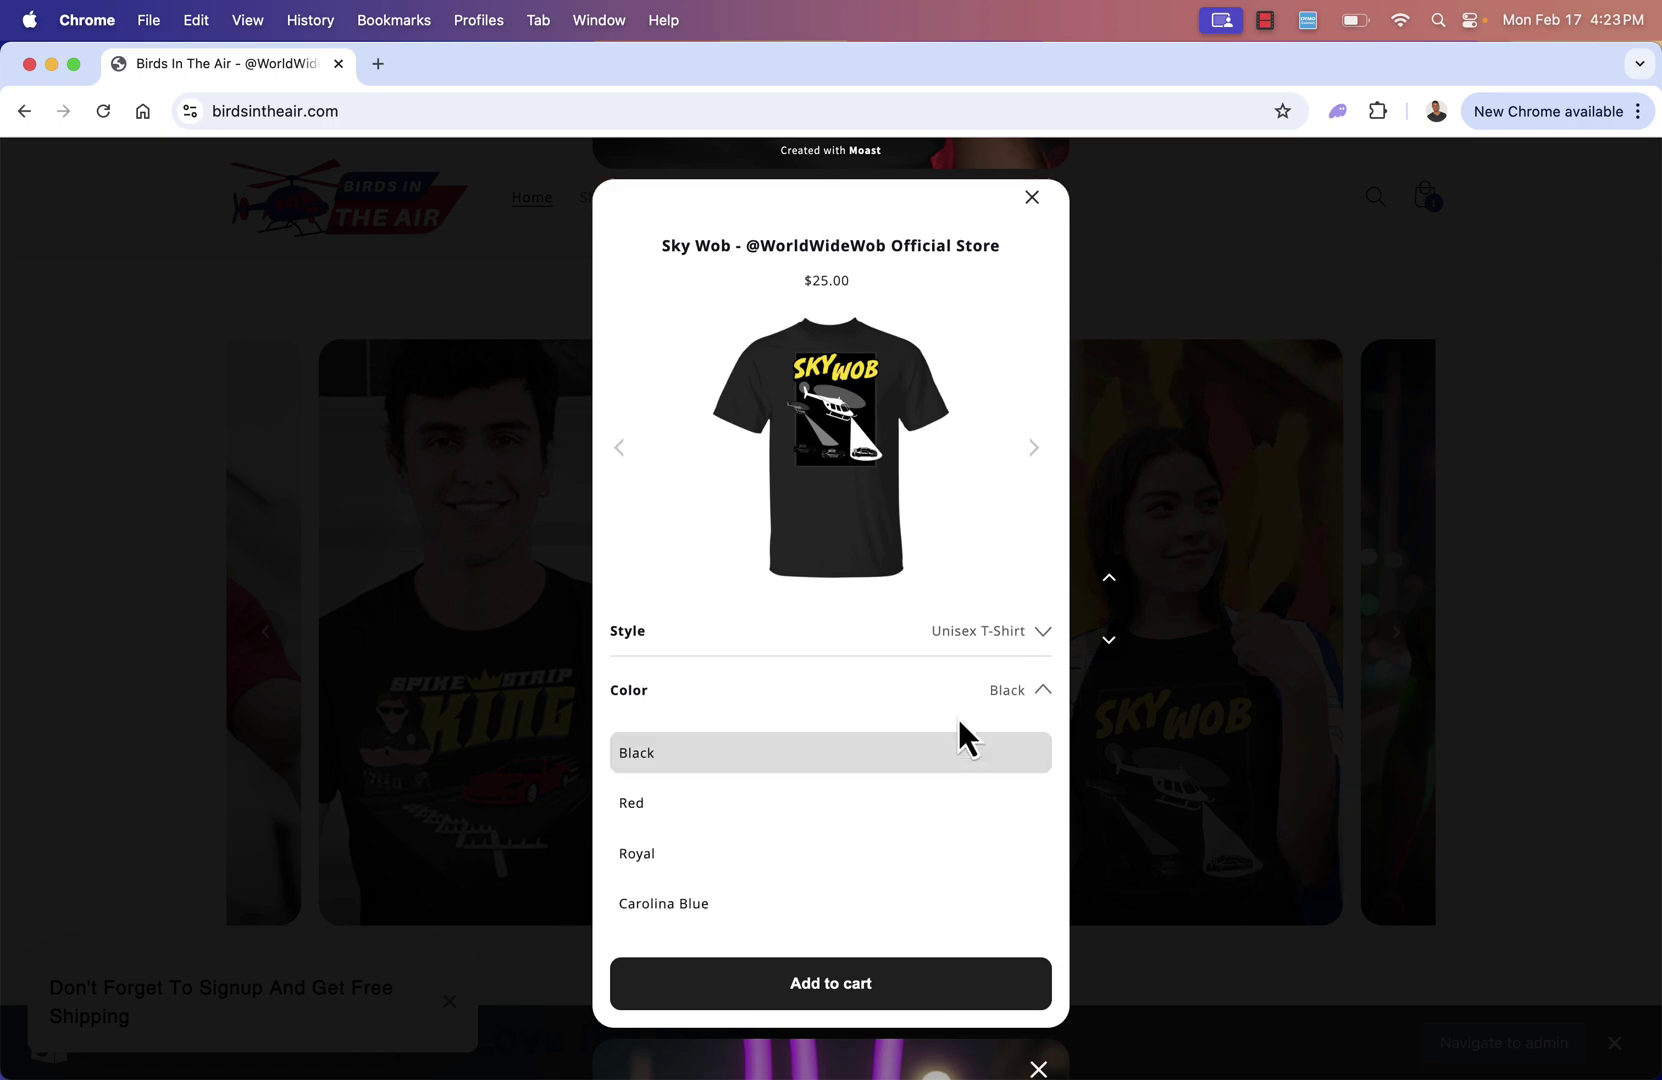
left_click(831, 805)
left_click(805, 1002)
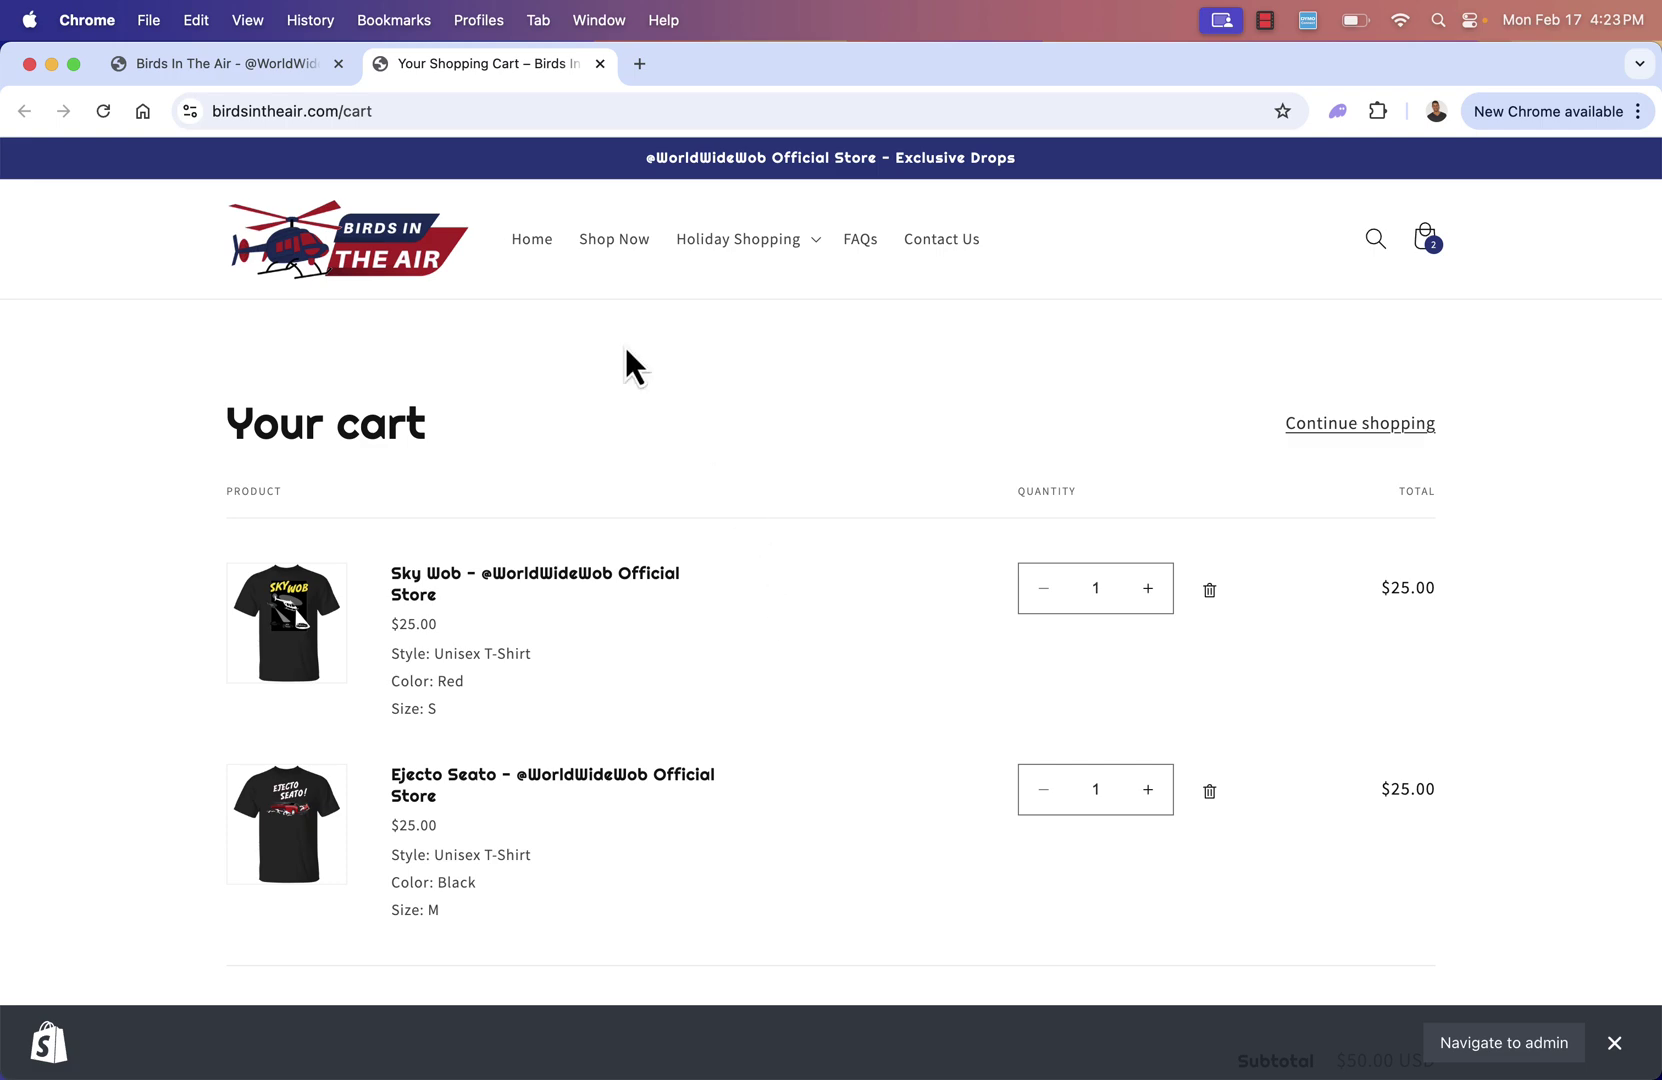
Return to the home page, advance the carousel two cards, and play Spike Strip King.
left_click(531, 240)
scroll(530, 390, "down", 15)
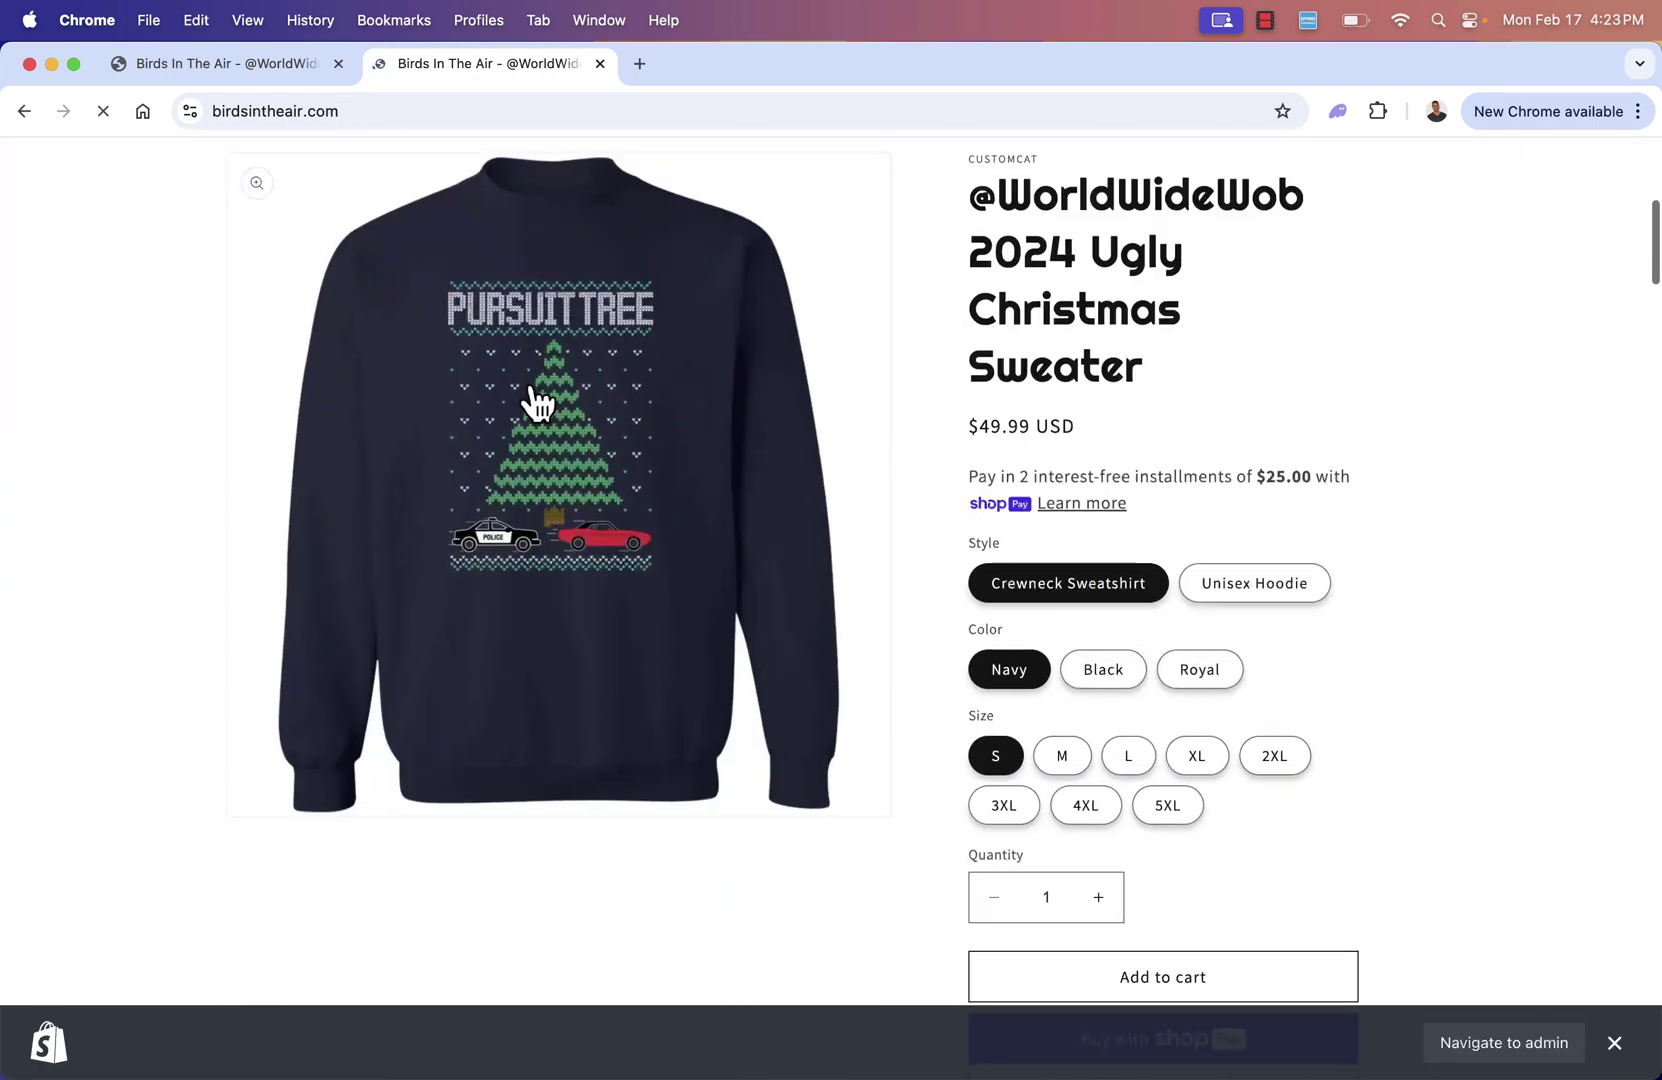
scroll(530, 400, "down", 20)
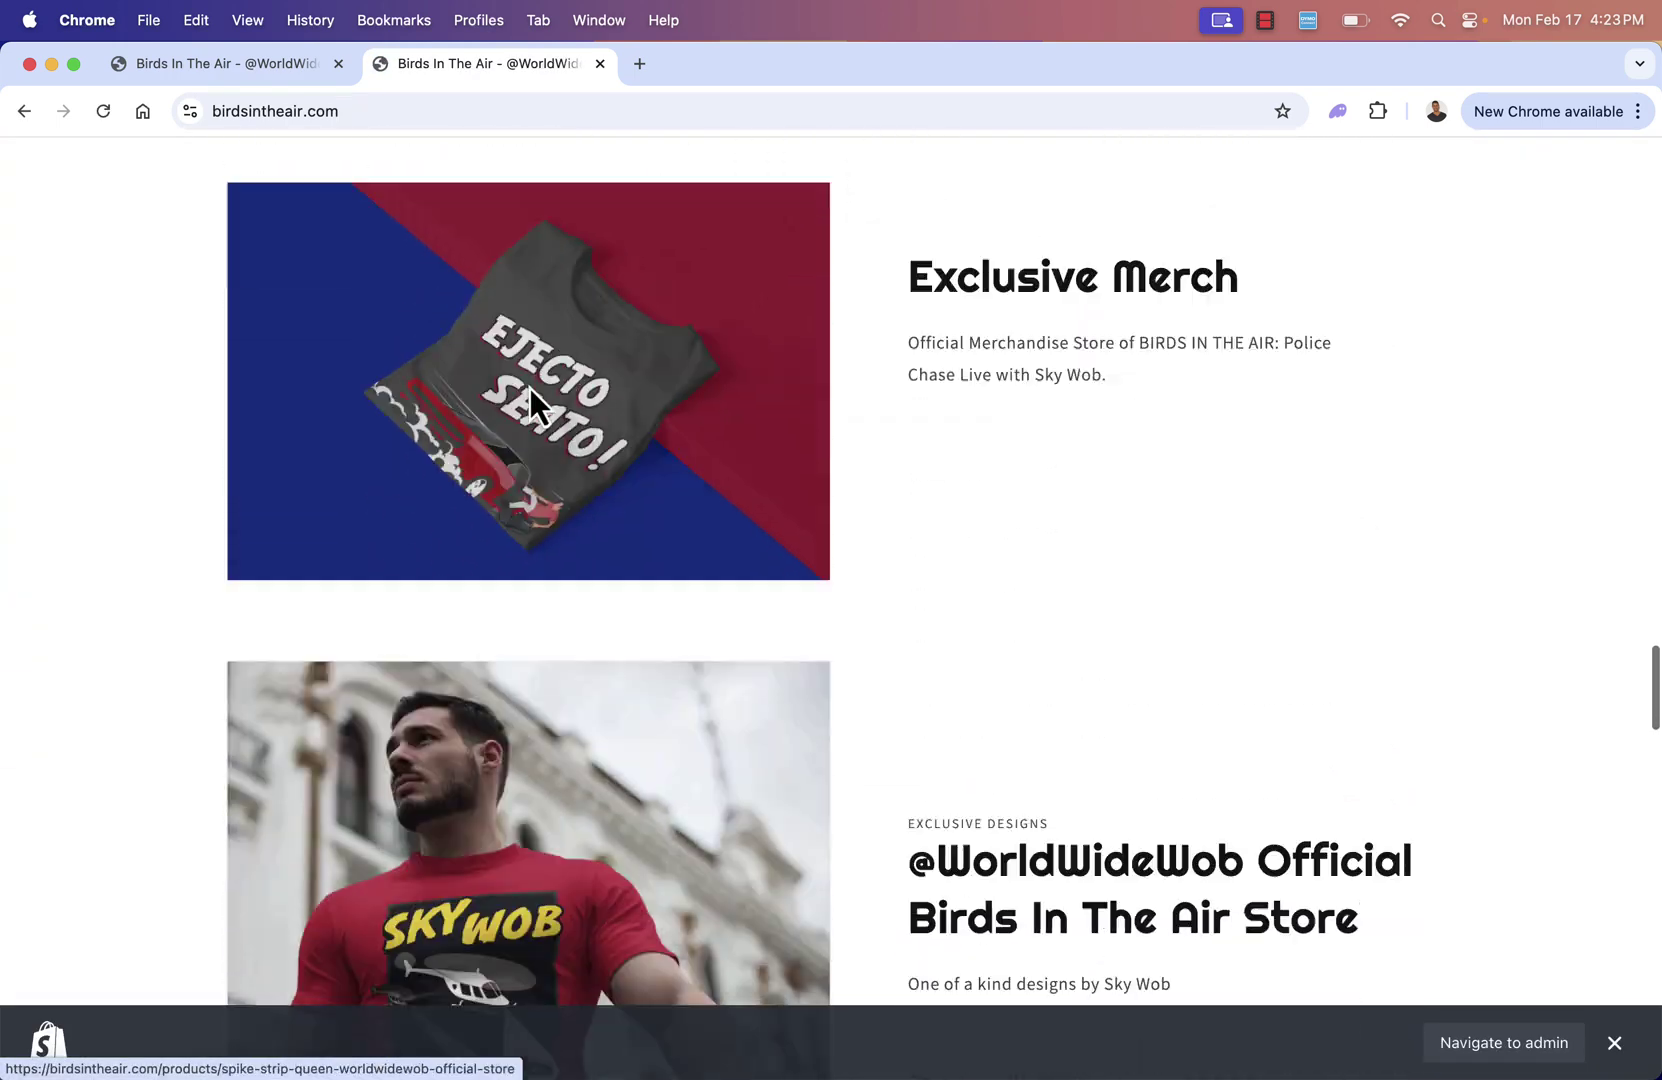
scroll(530, 388, "down", 10)
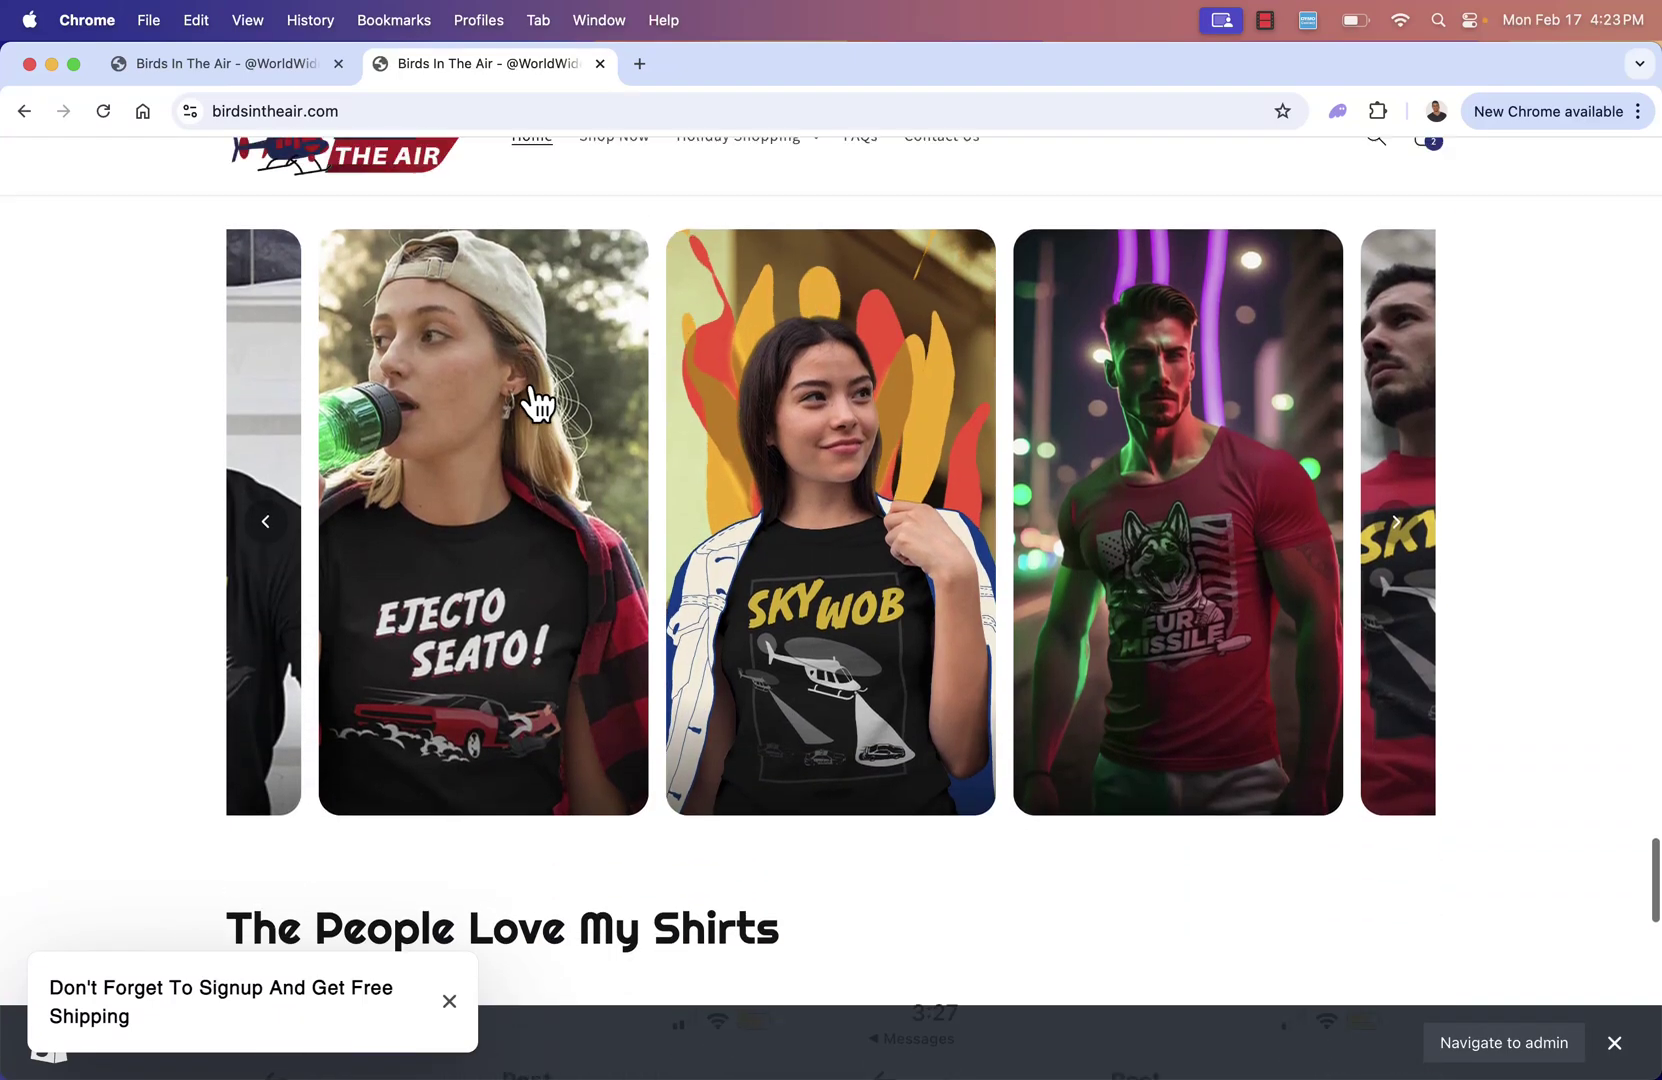
left_click(1400, 524)
left_click(1402, 526)
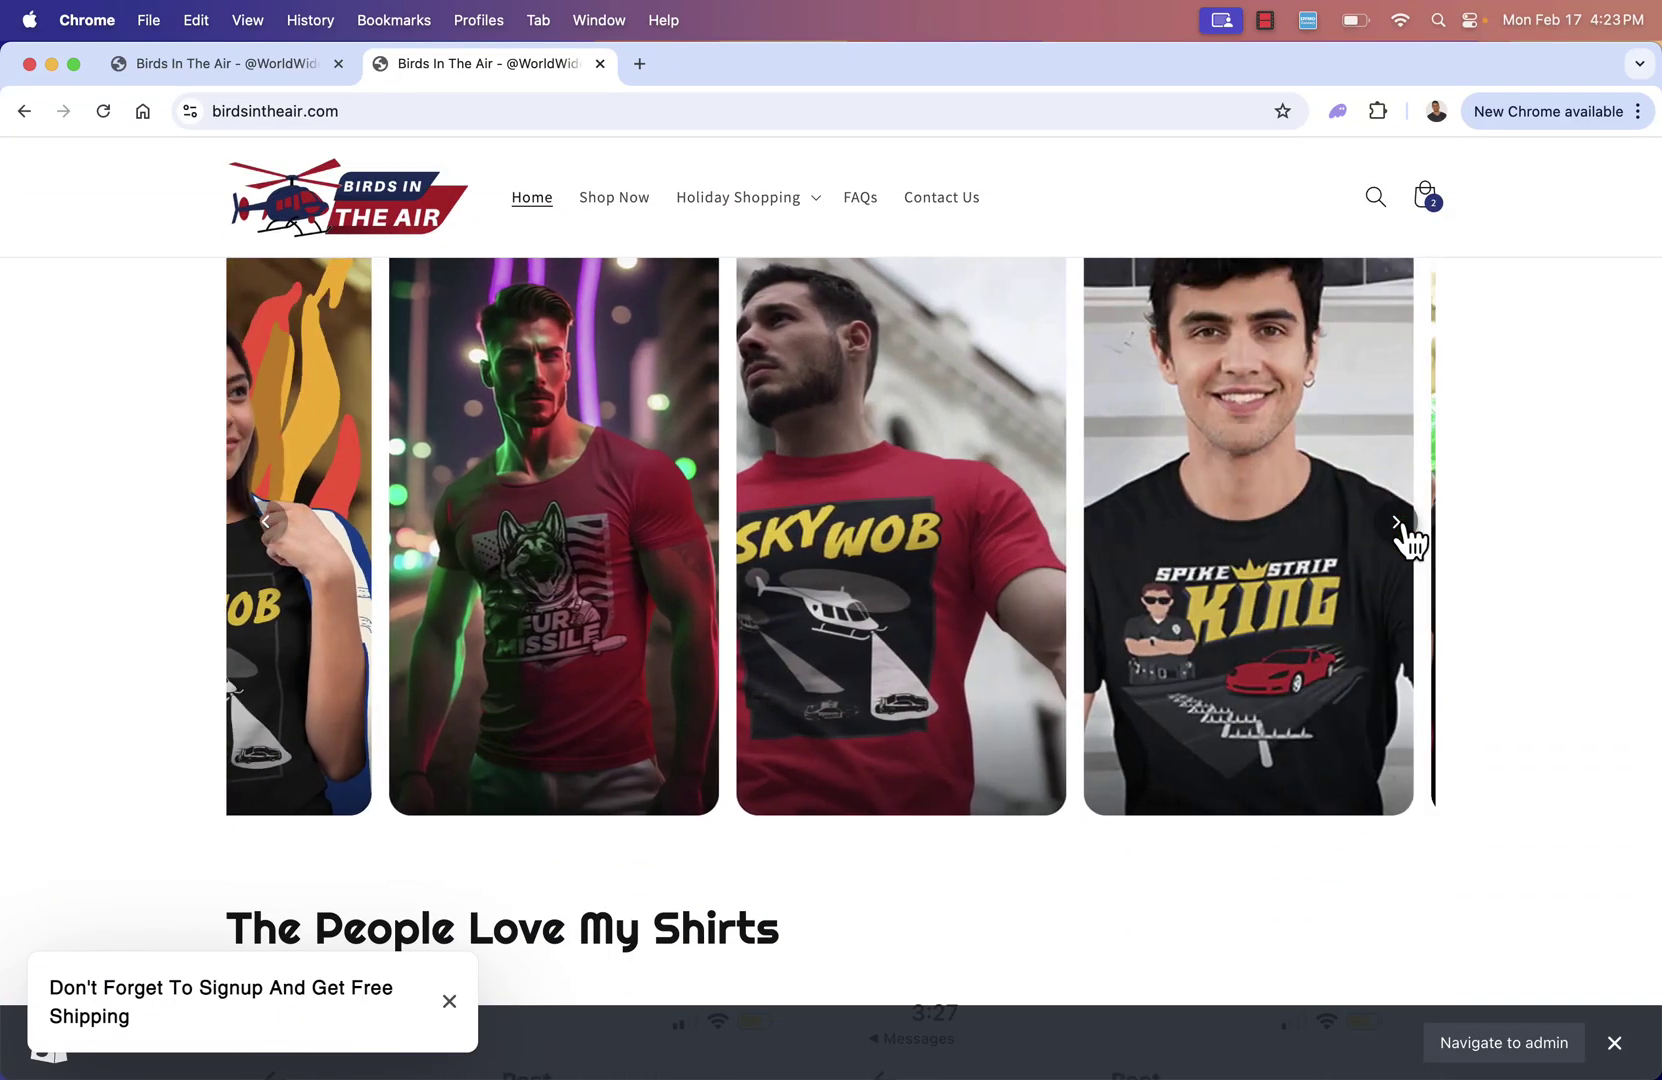
left_click(1280, 522)
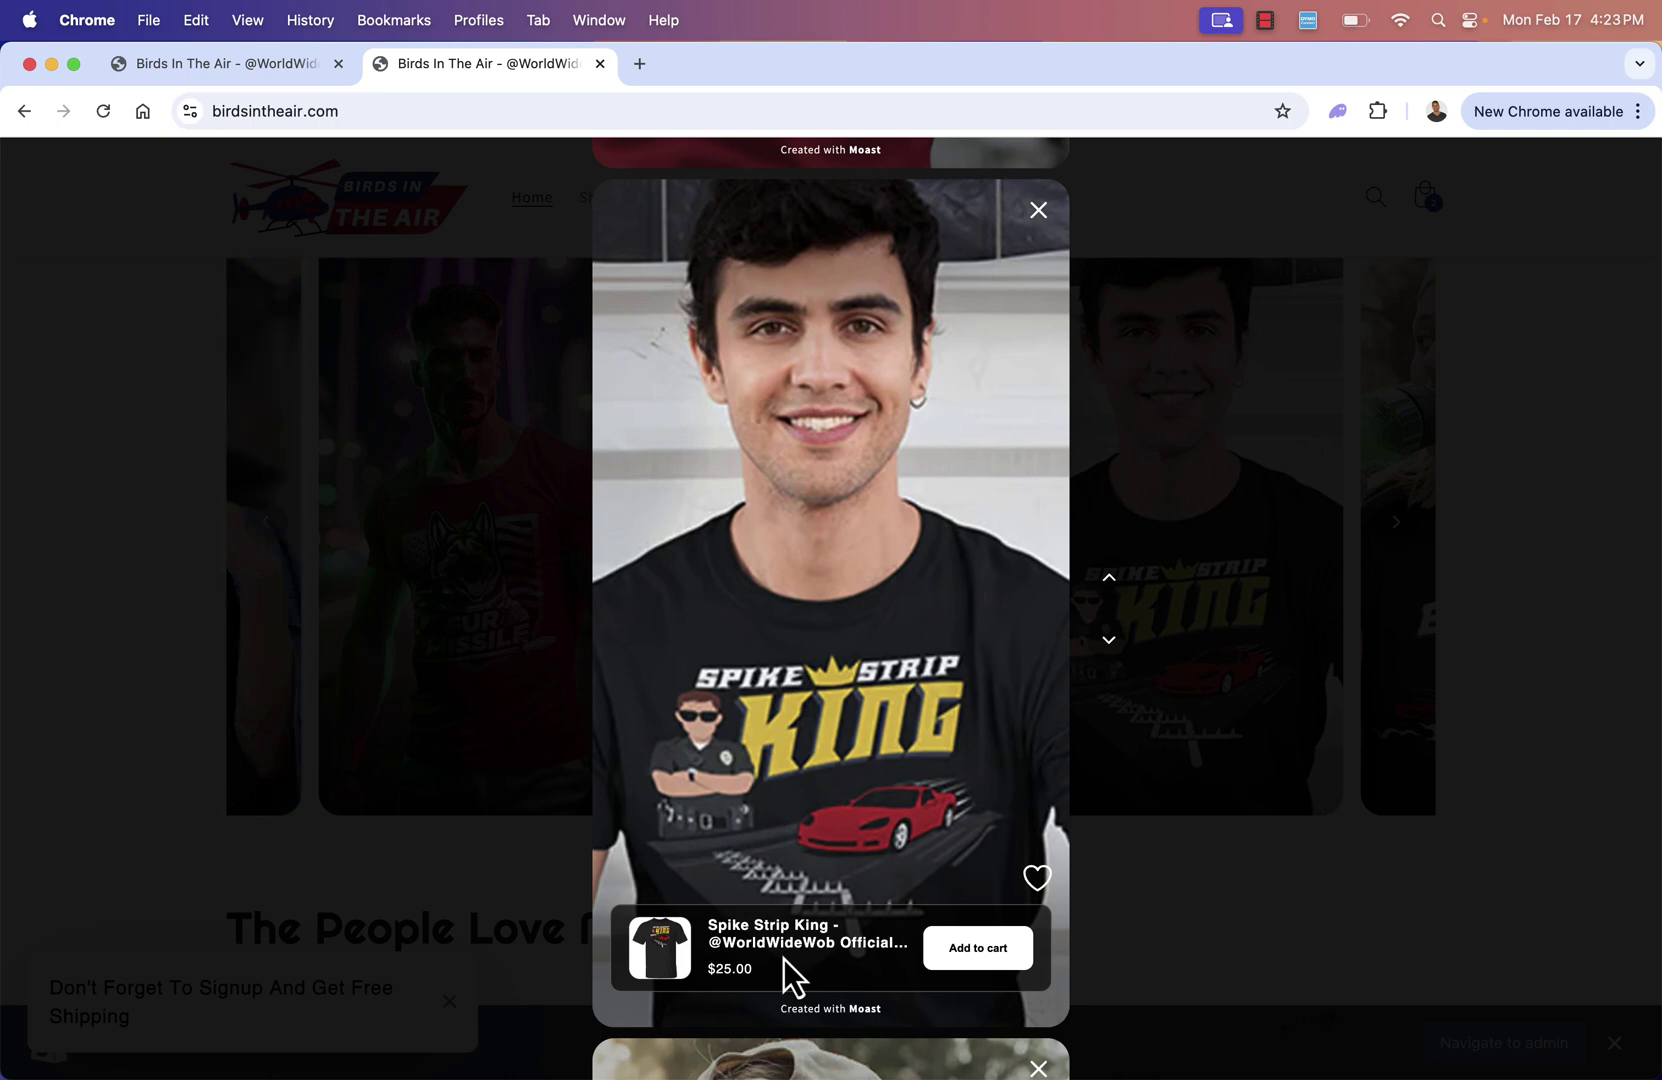
Show the Moast: Shoppable Video & UGC listing in the Shopify App Store.
left_click(830, 1008)
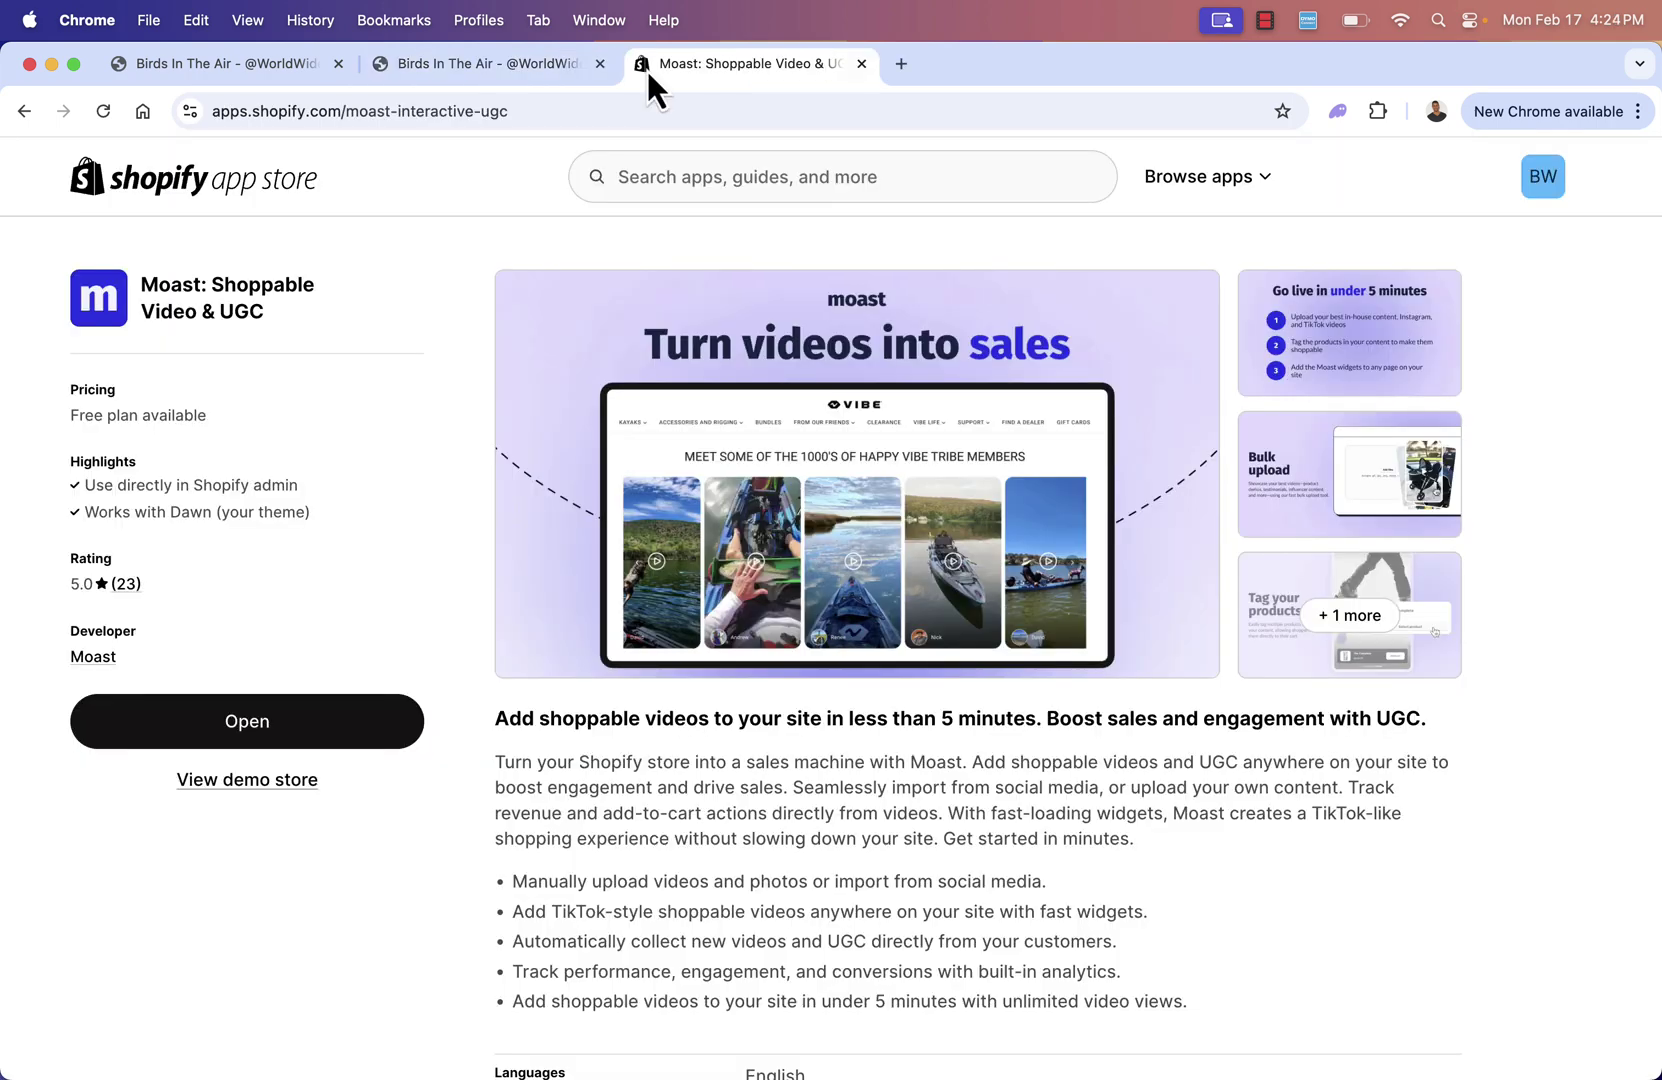